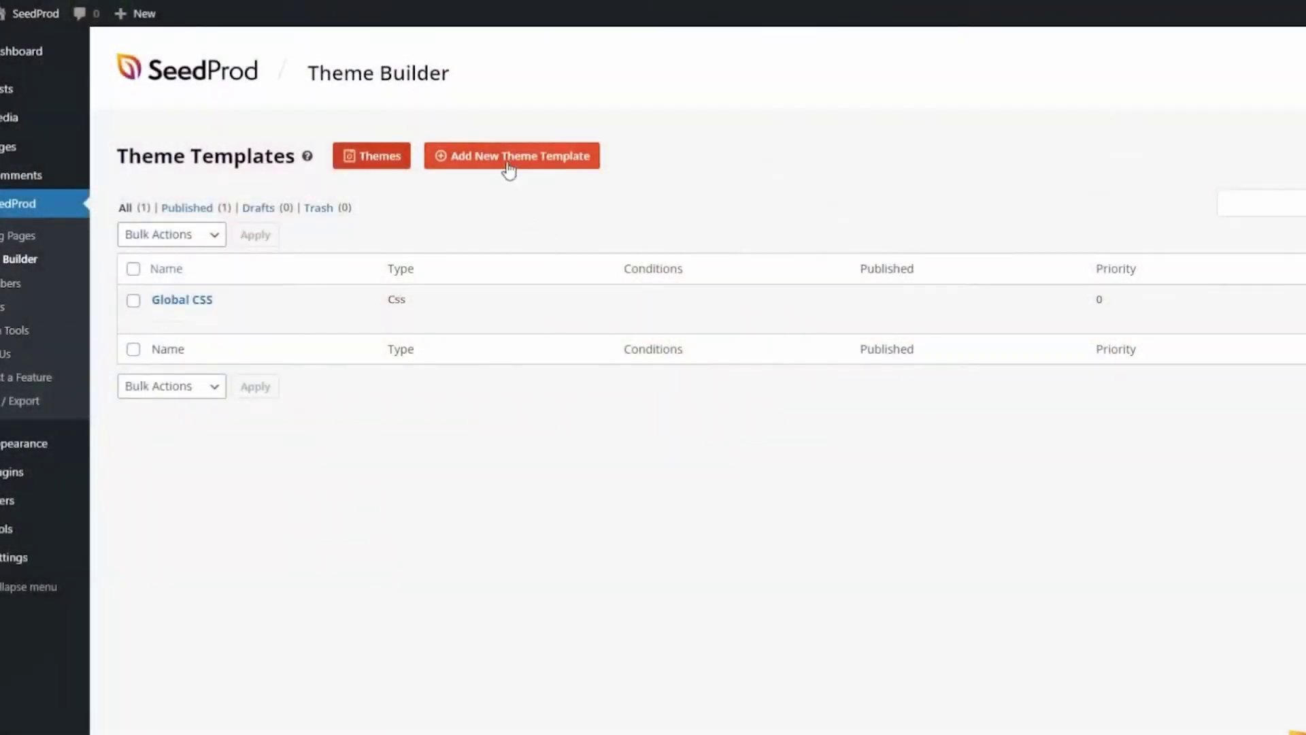
Create a theme template named Header, of type Header, displayed on the Entire Site.
left_click(509, 167)
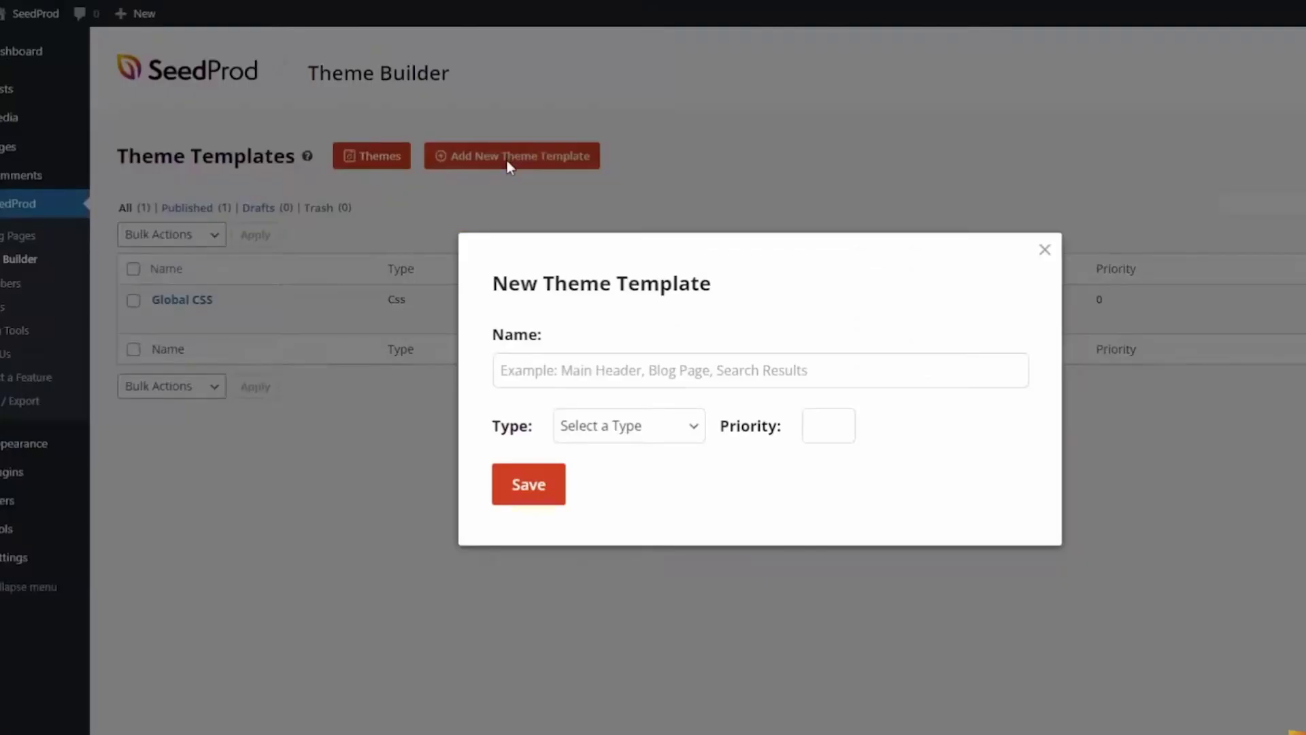
type("Header")
left_click(681, 428)
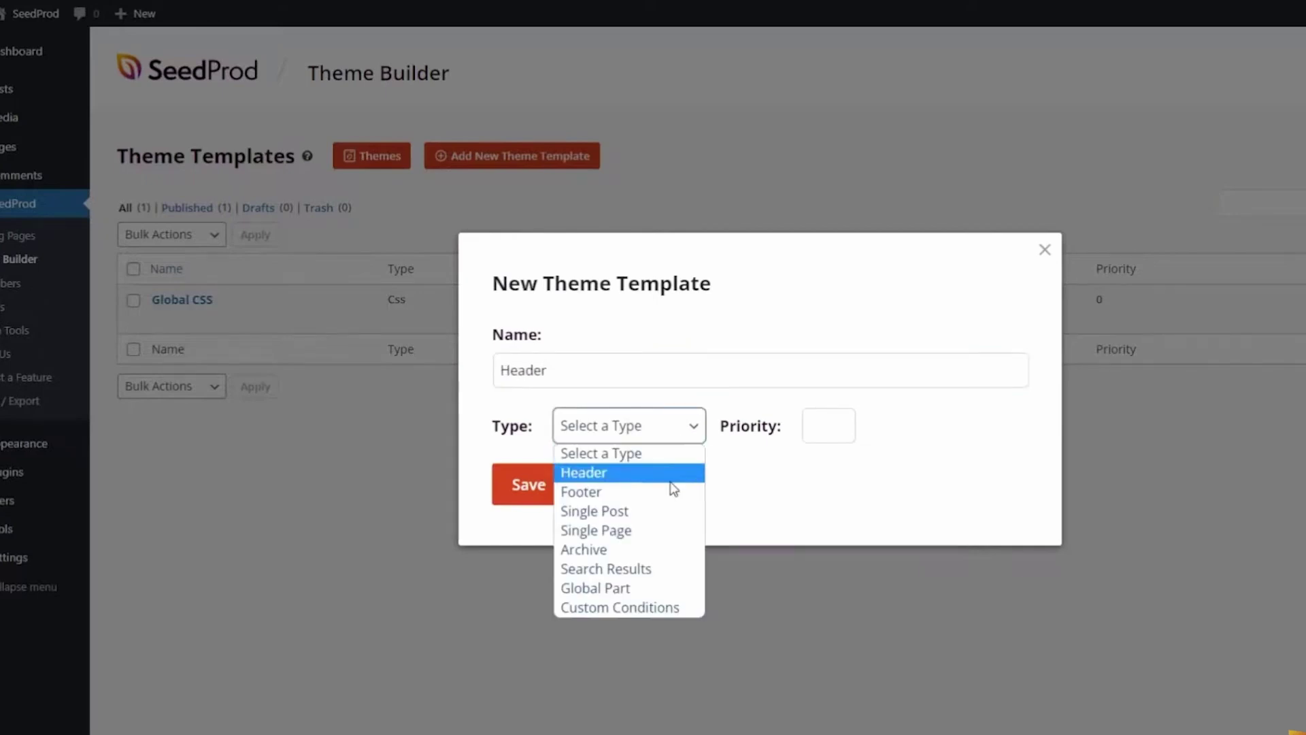
left_click(584, 472)
left_click(653, 450)
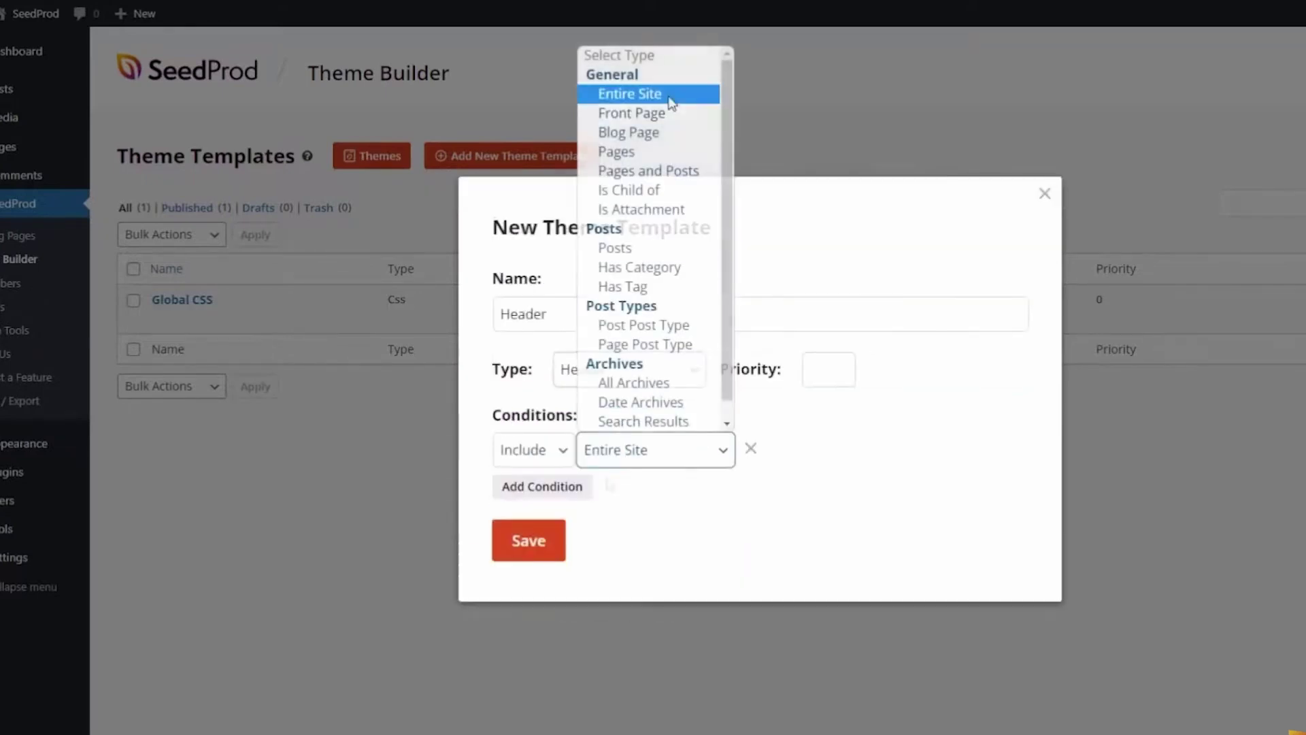
key("Escape")
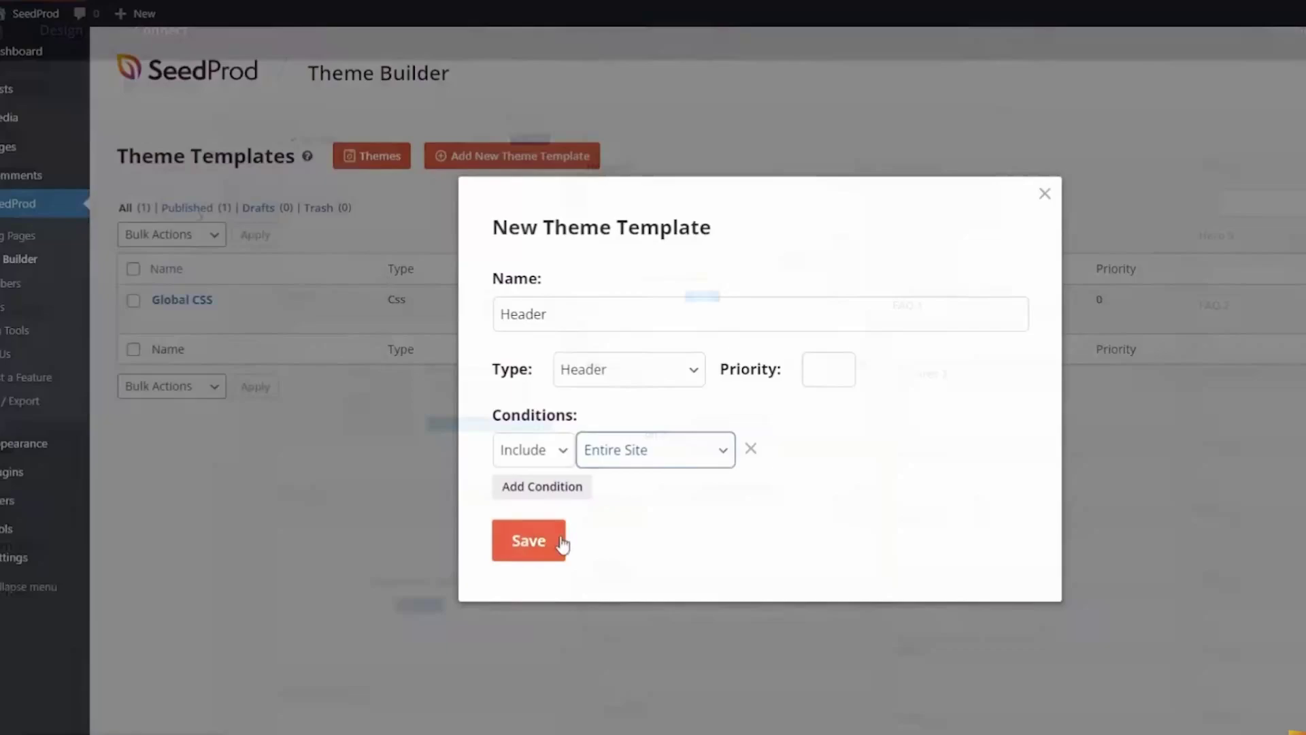
left_click(559, 542)
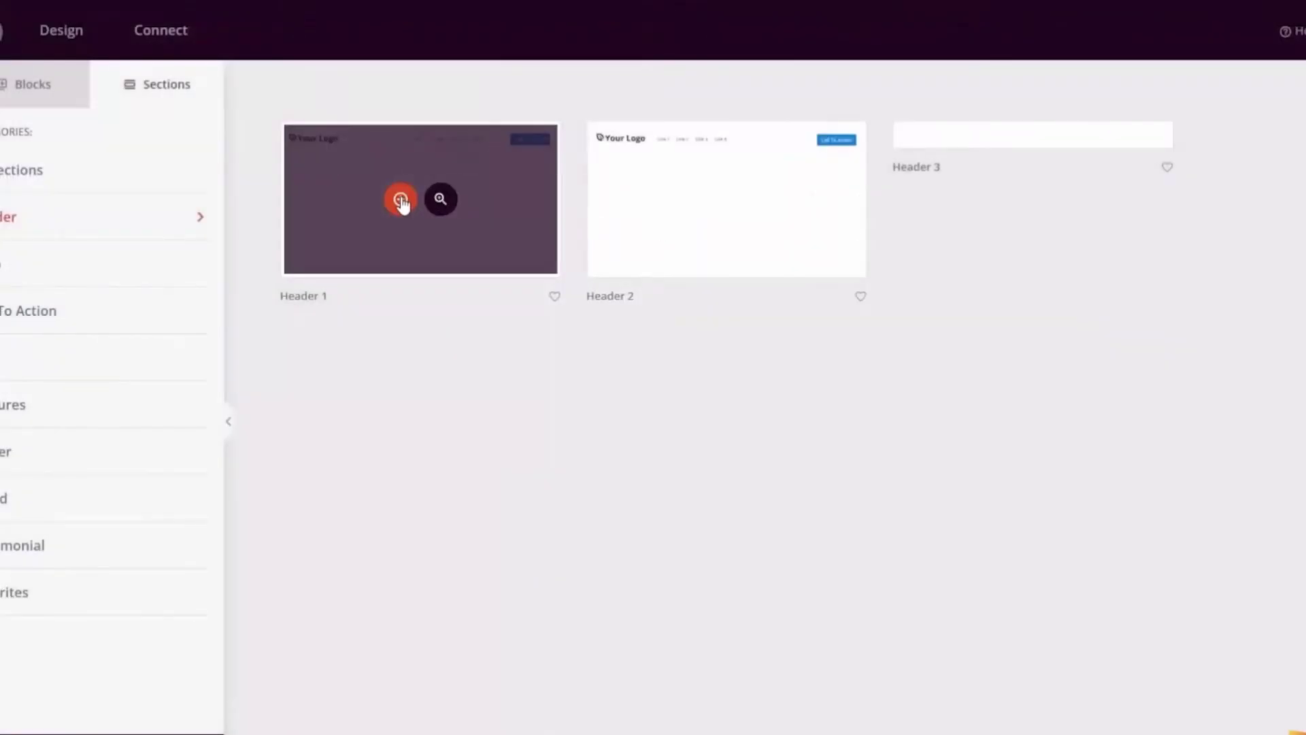
Insert Header 1 with a Simple menu (Link 1–4) and a light grey background.
left_click(402, 201)
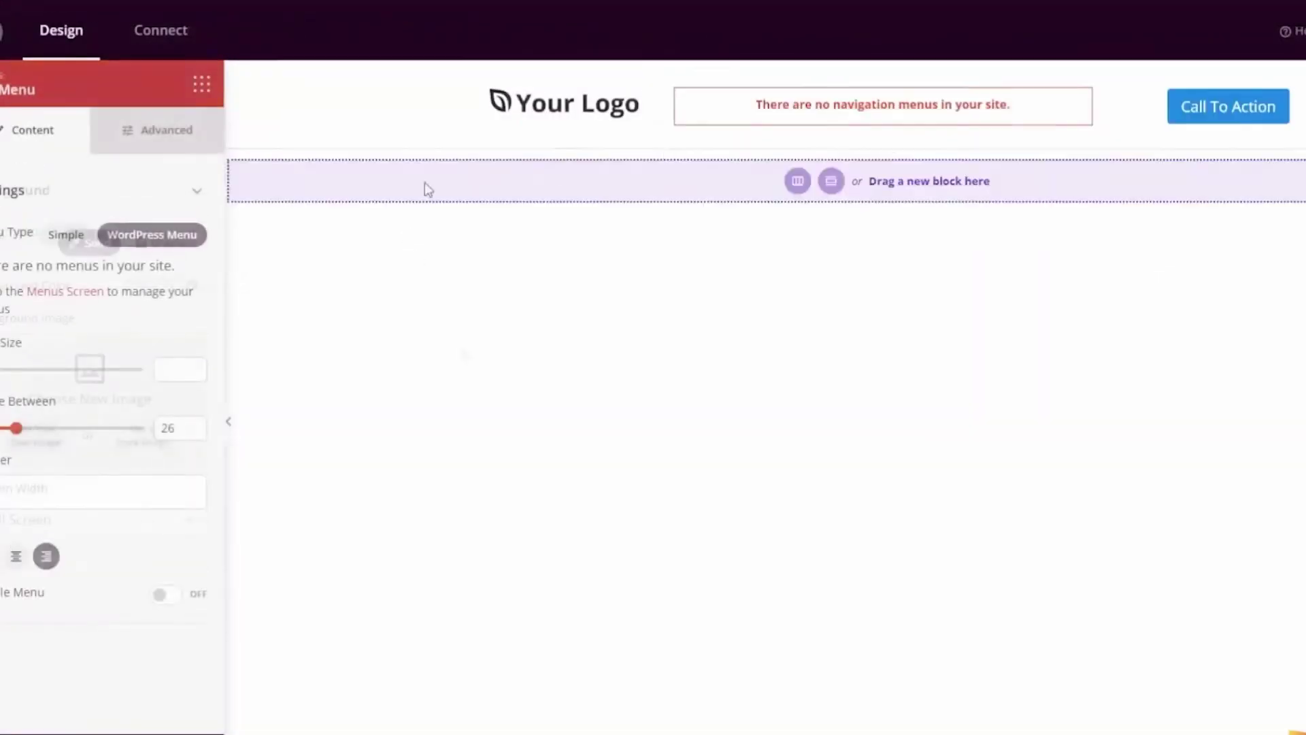
left_click(66, 235)
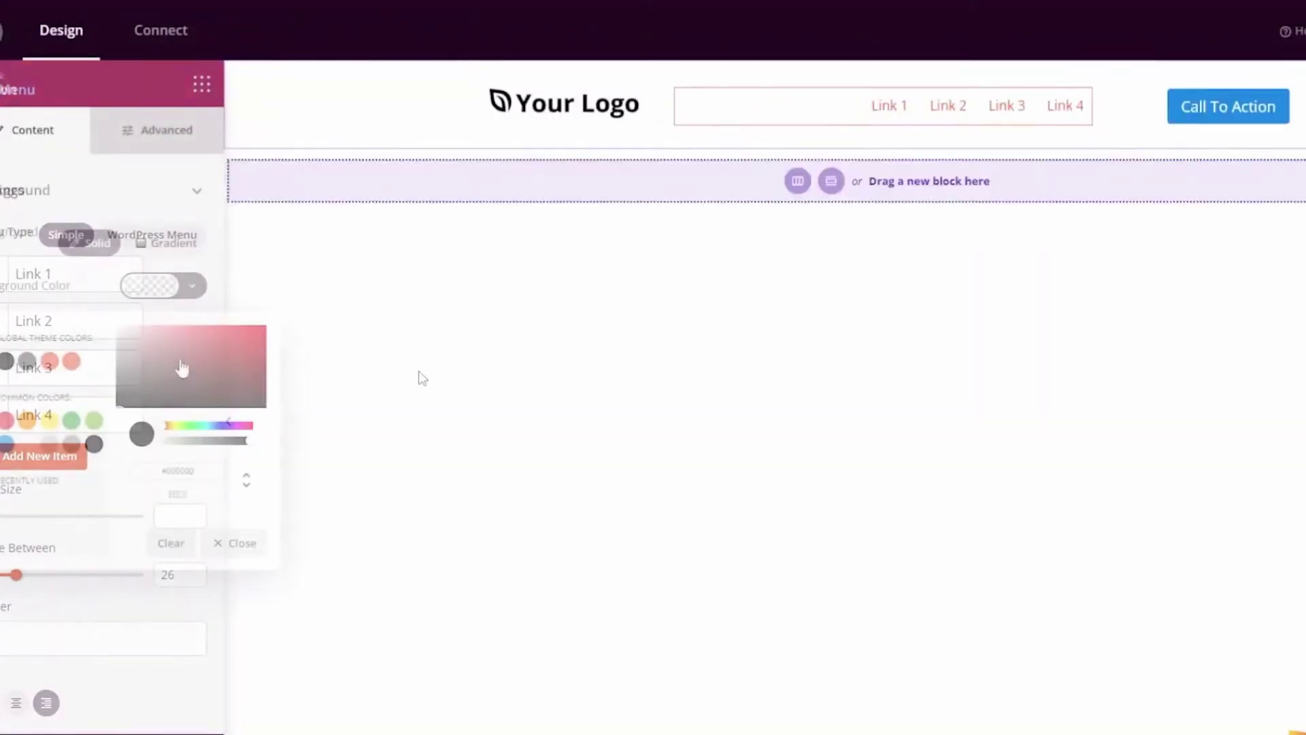
left_click_drag(204, 341, 119, 332)
left_click(997, 240)
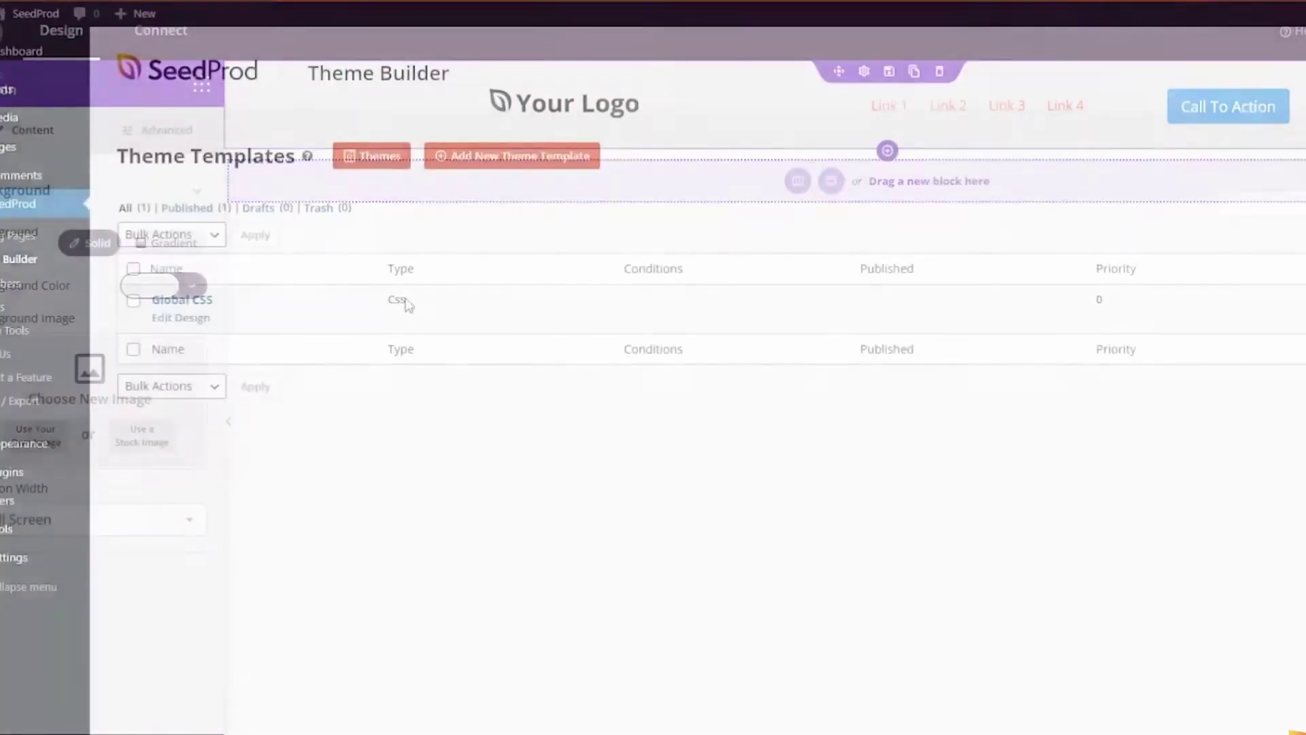
Browse the ready-made theme gallery and open the Starter theme.
left_click(368, 158)
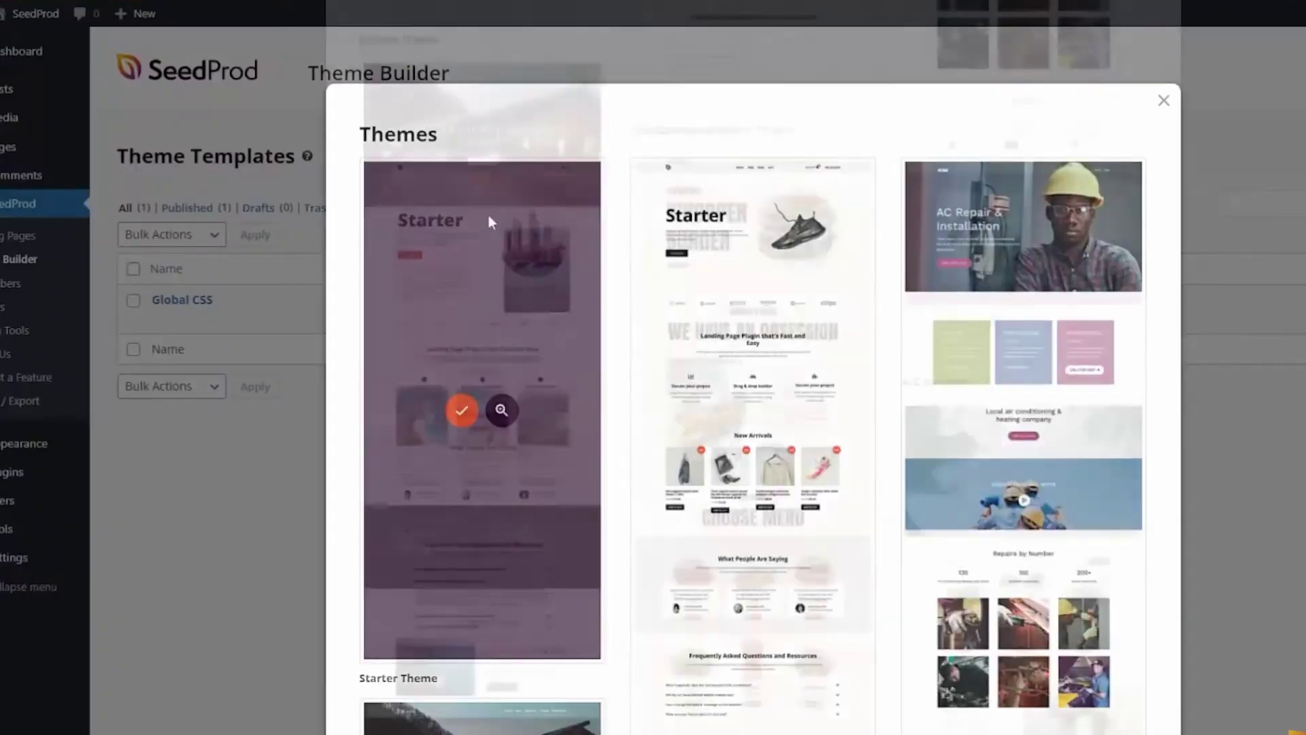
scroll(490, 222, "down", 20)
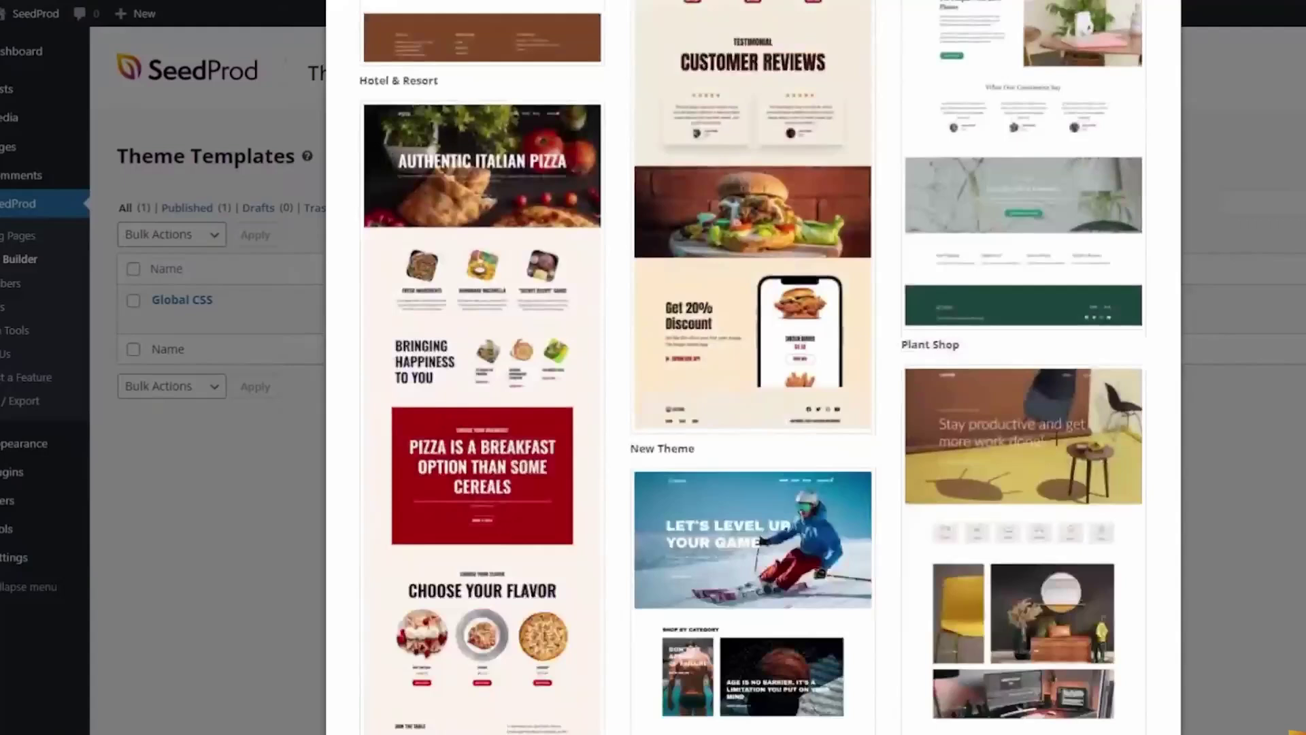
scroll(753, 368, "down", 5)
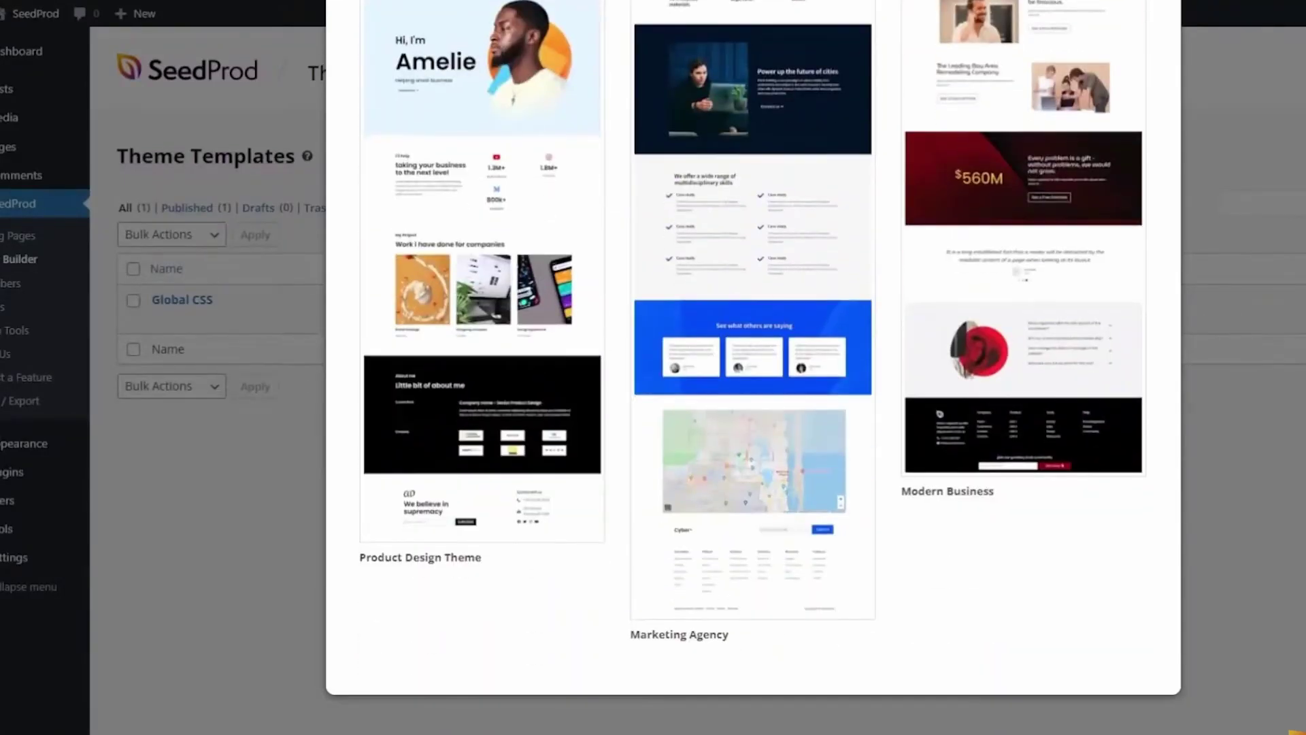
scroll(754, 368, "up", 10)
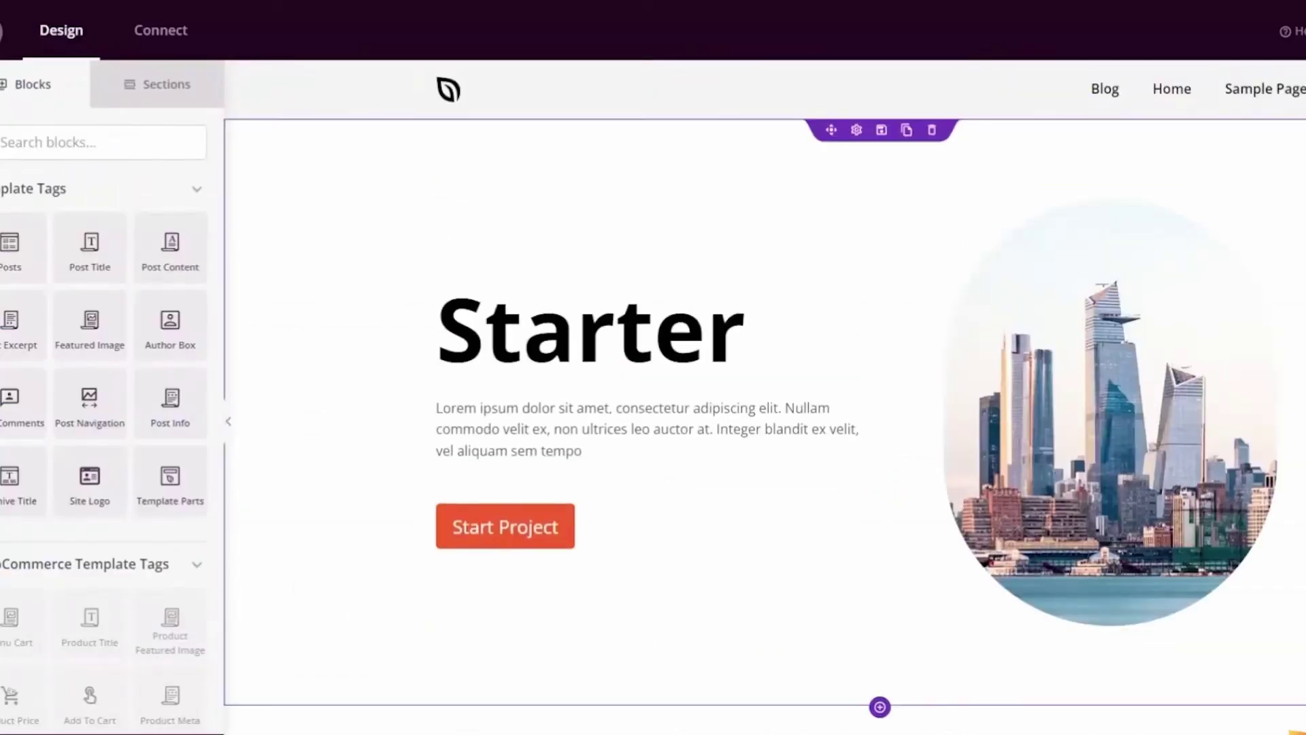
scroll(765, 395, "down", 1)
scroll(765, 395, "down", 15)
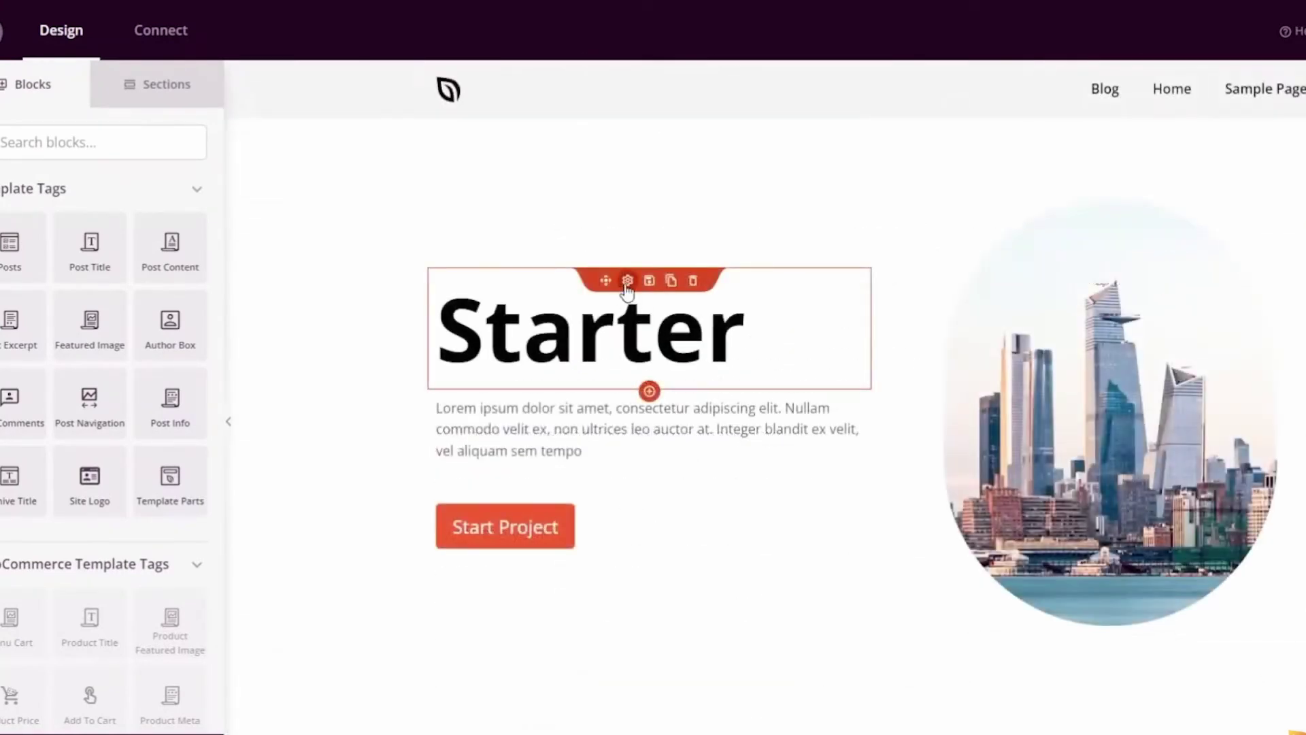
Change the Starter heading to 'Fully Customized', font size 58, right-aligned.
left_click(627, 280)
key("ctrl+a")
type("Ful")
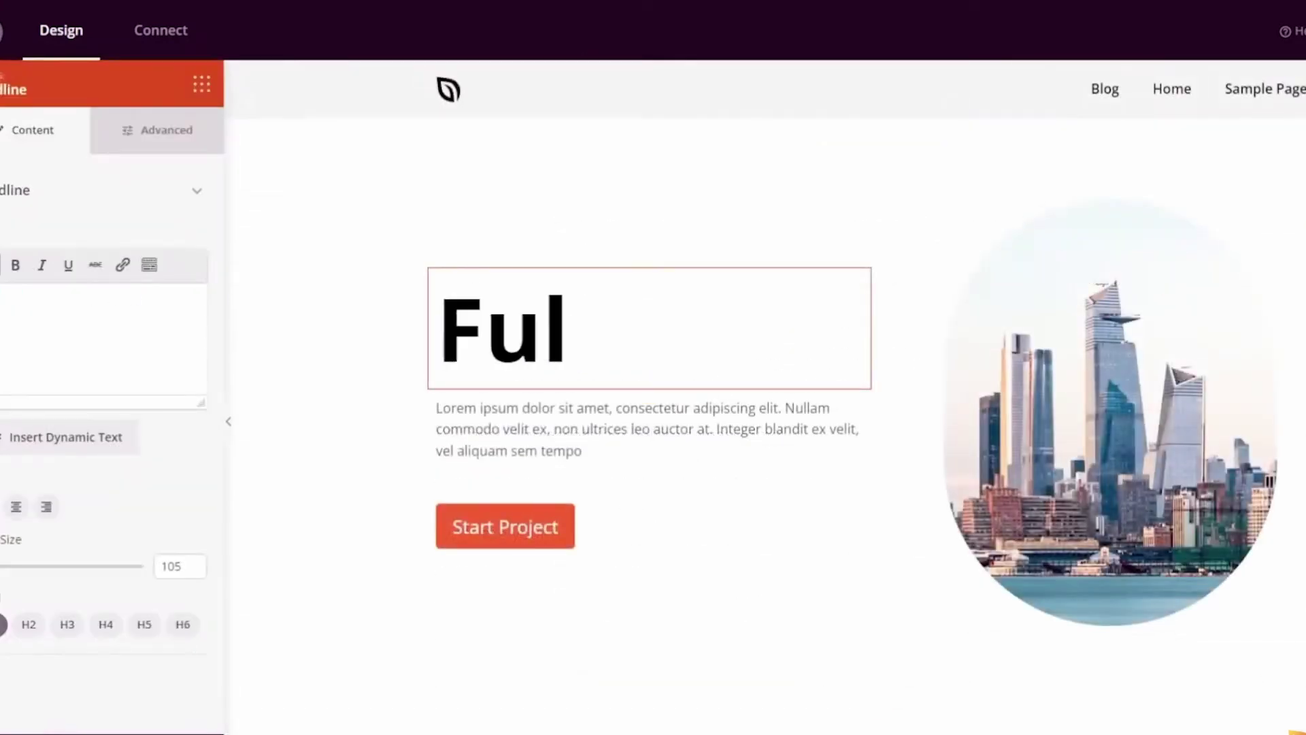
type("ly Customized")
left_click_drag(41, 566, 104, 569)
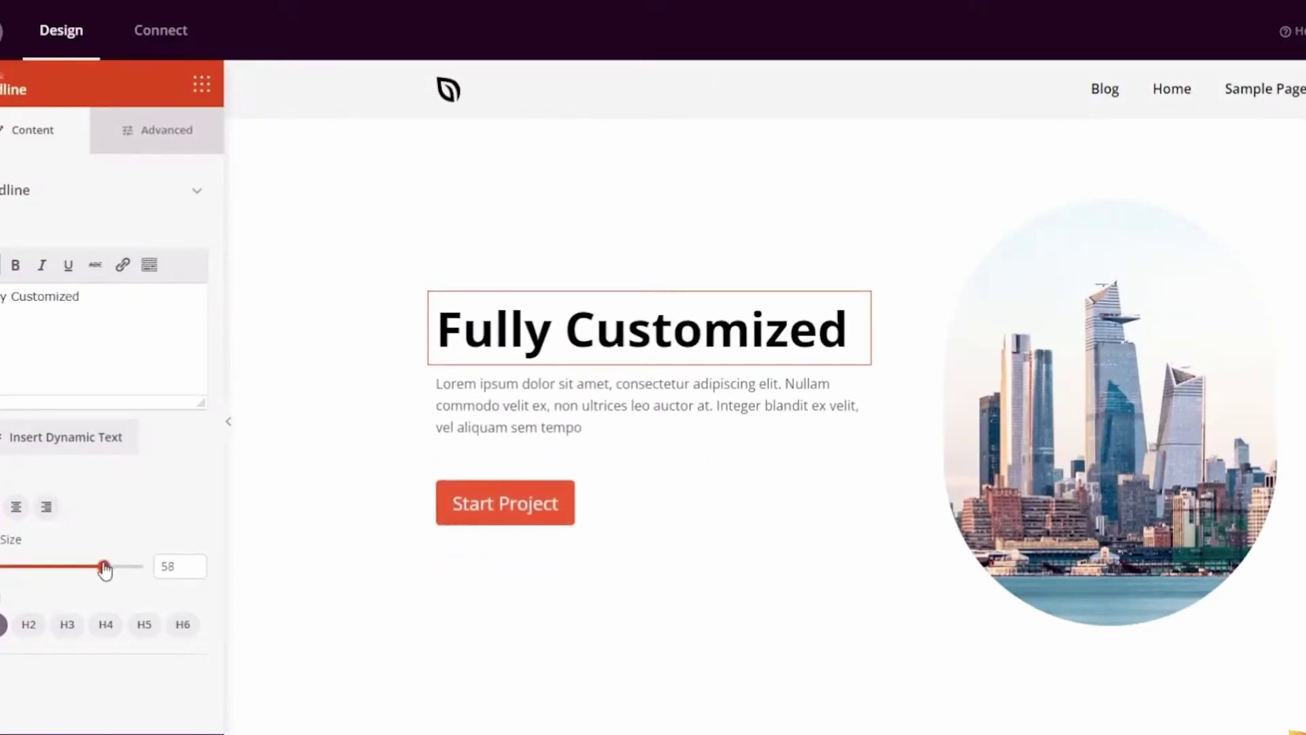
left_click(15, 509)
left_click(47, 506)
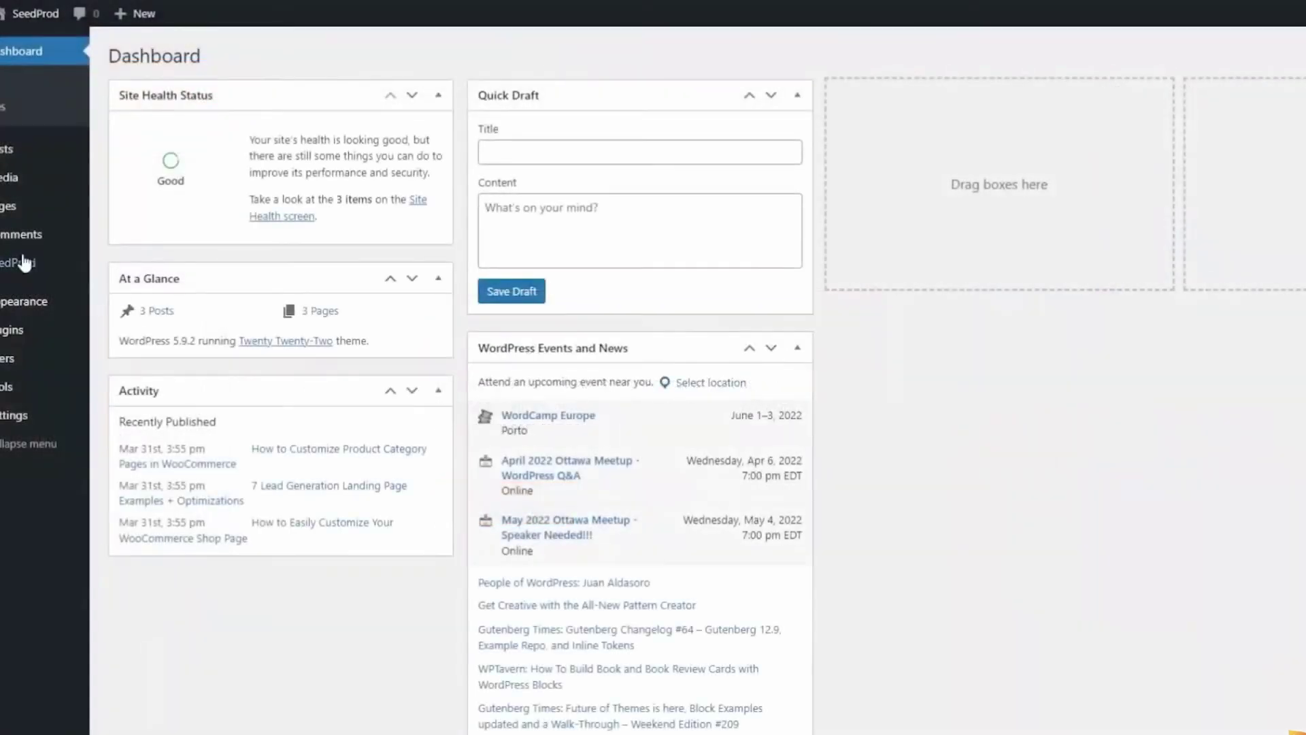
mouse_move(51, 271)
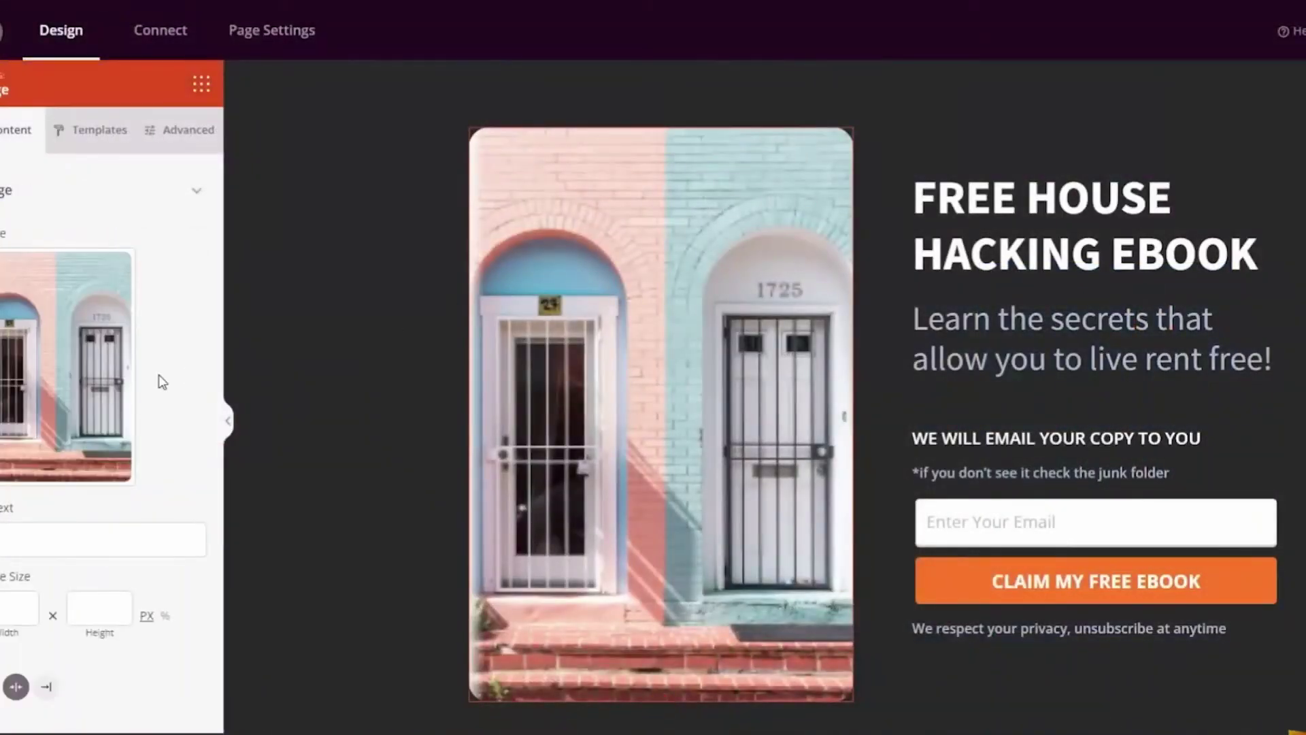
Replace the door photo with the first stock 'book' image.
left_click(76, 364)
left_click(141, 351)
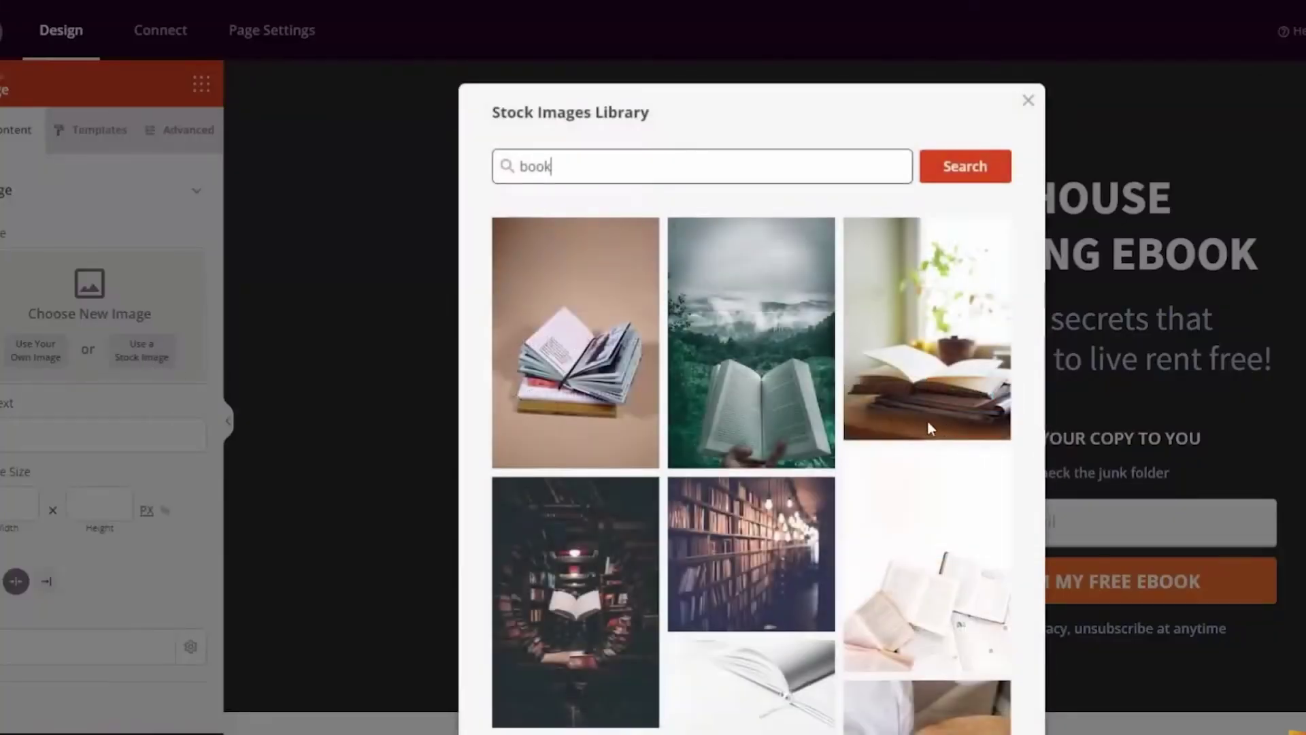
left_click(584, 347)
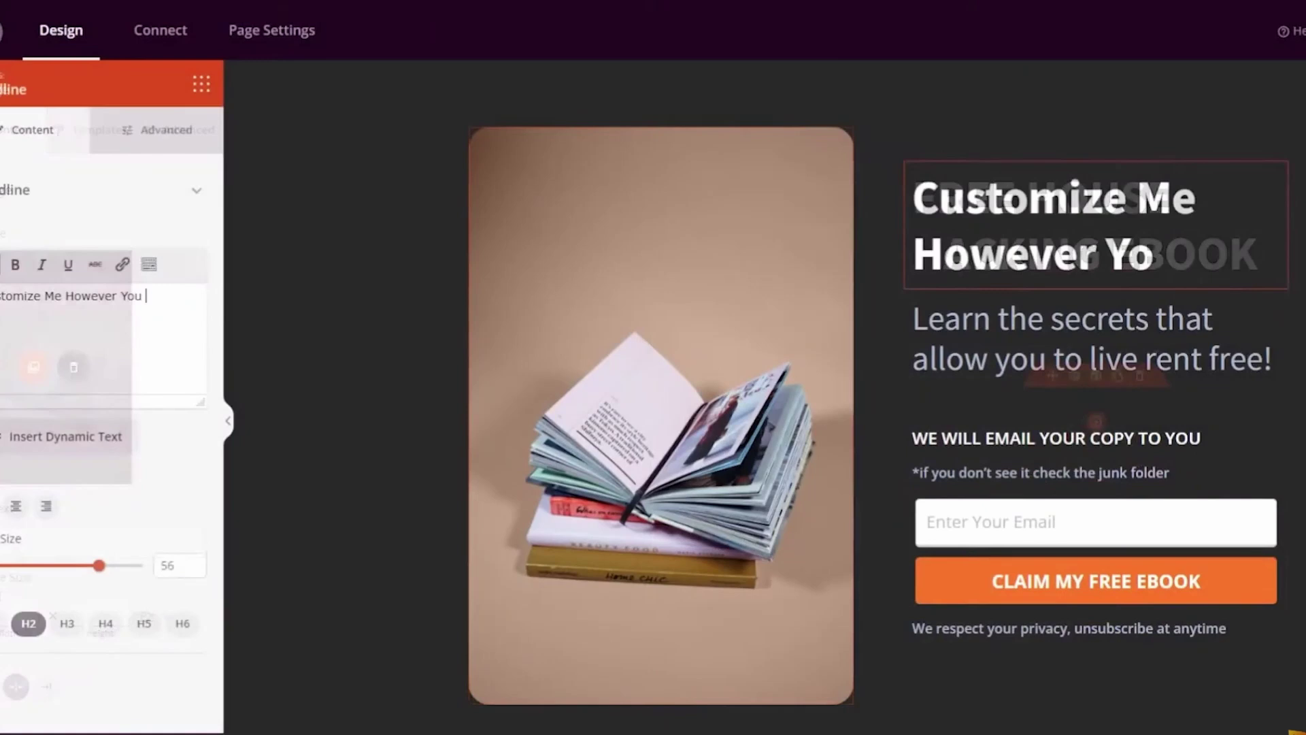
Finish the headline 'Customize Me However You Want!' and start a custom login page.
type("u Want!")
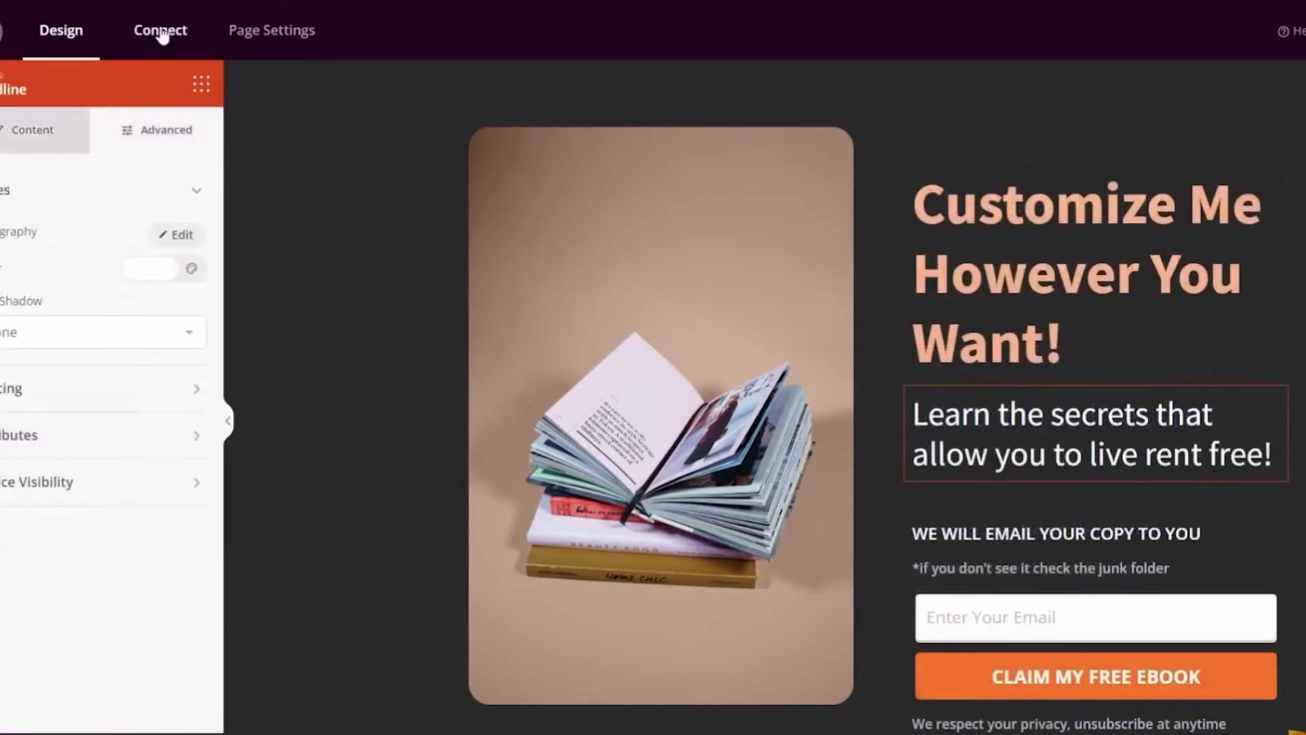
left_click(161, 32)
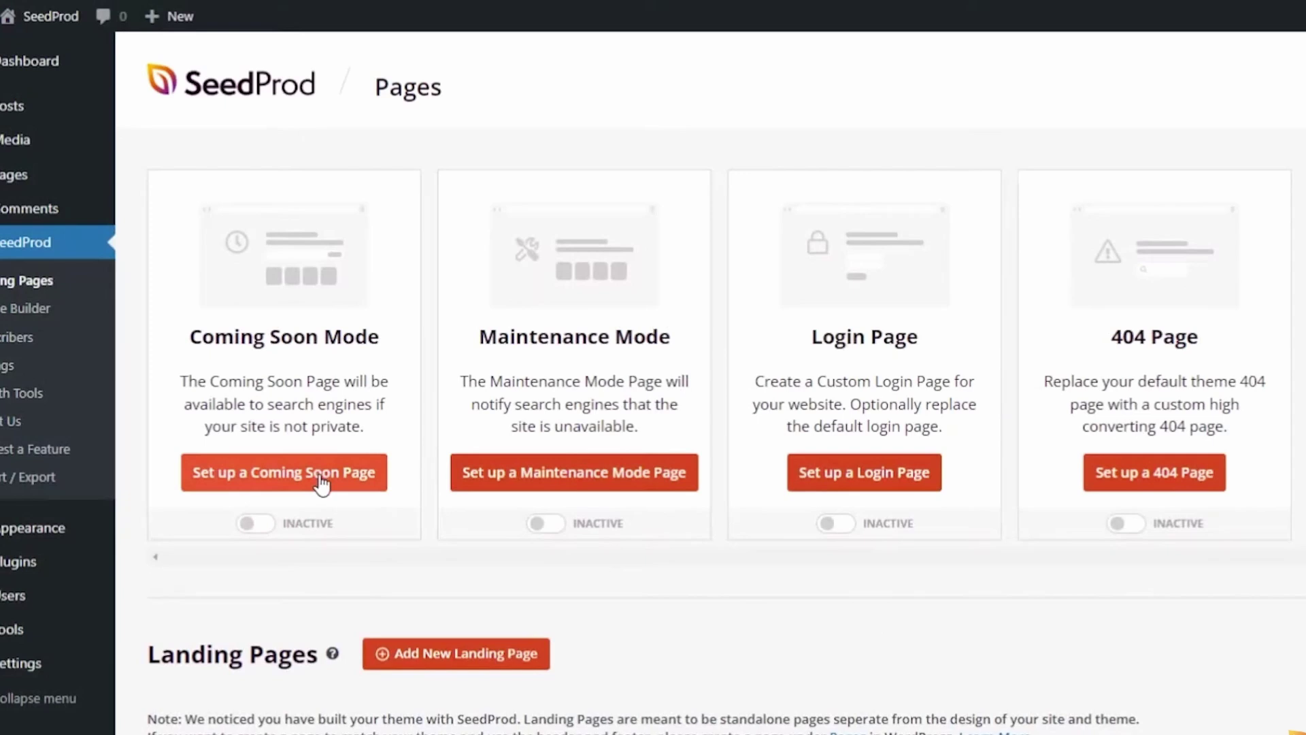
left_click(859, 477)
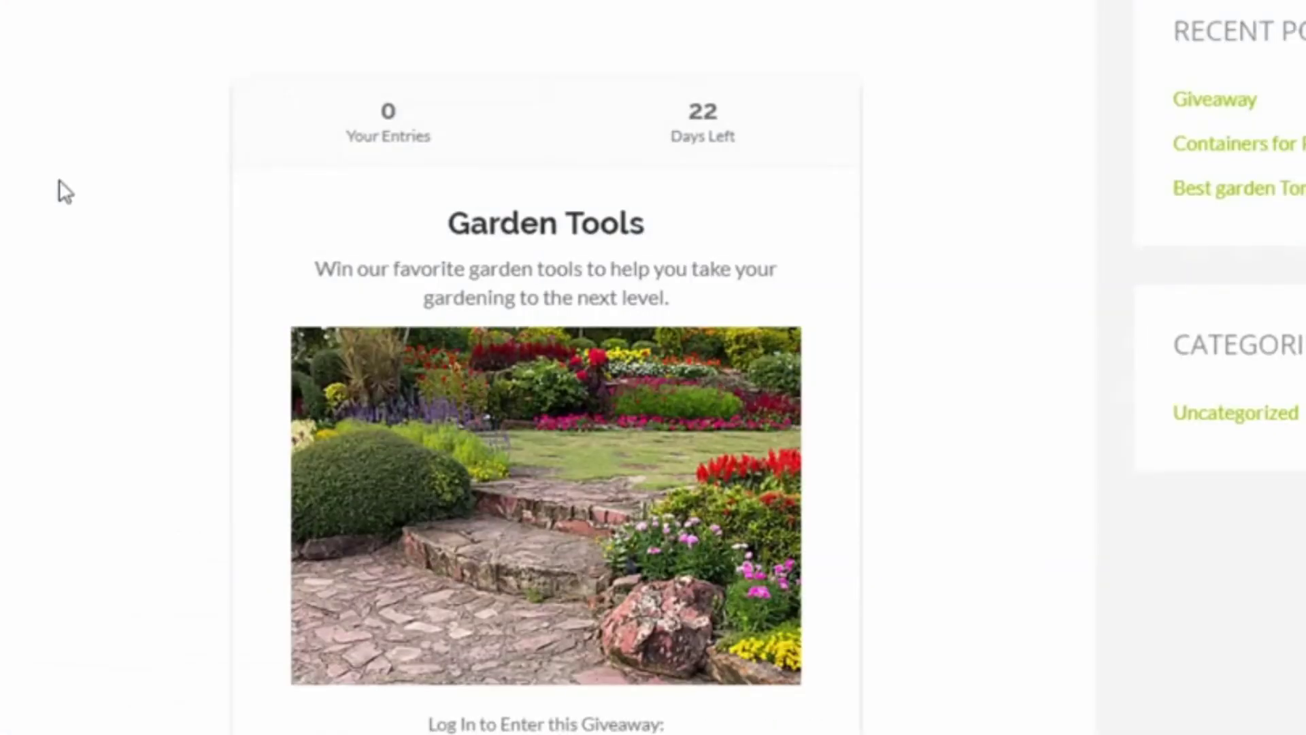
Log in with Facebook and confirm the Facebook page-visit entry in the giveaway.
scroll(64, 192, "down", 6)
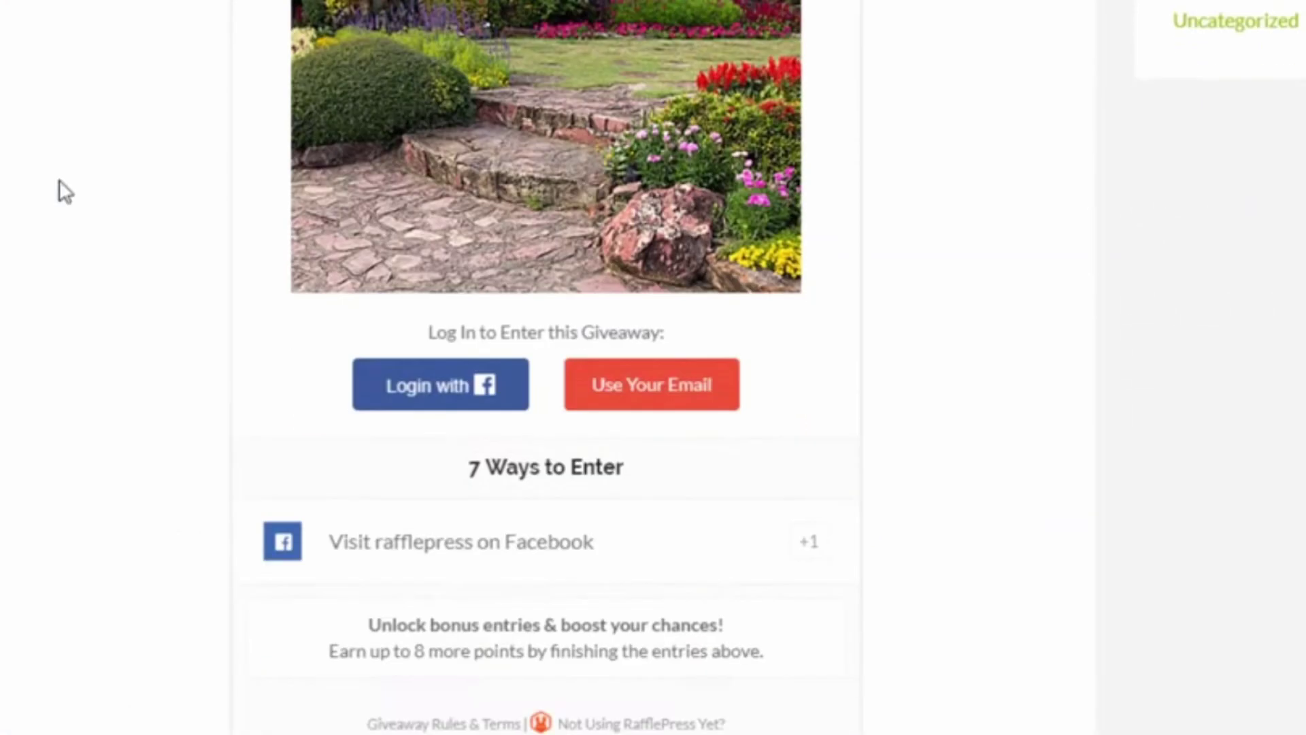
scroll(65, 191, "down", 4)
left_click(446, 129)
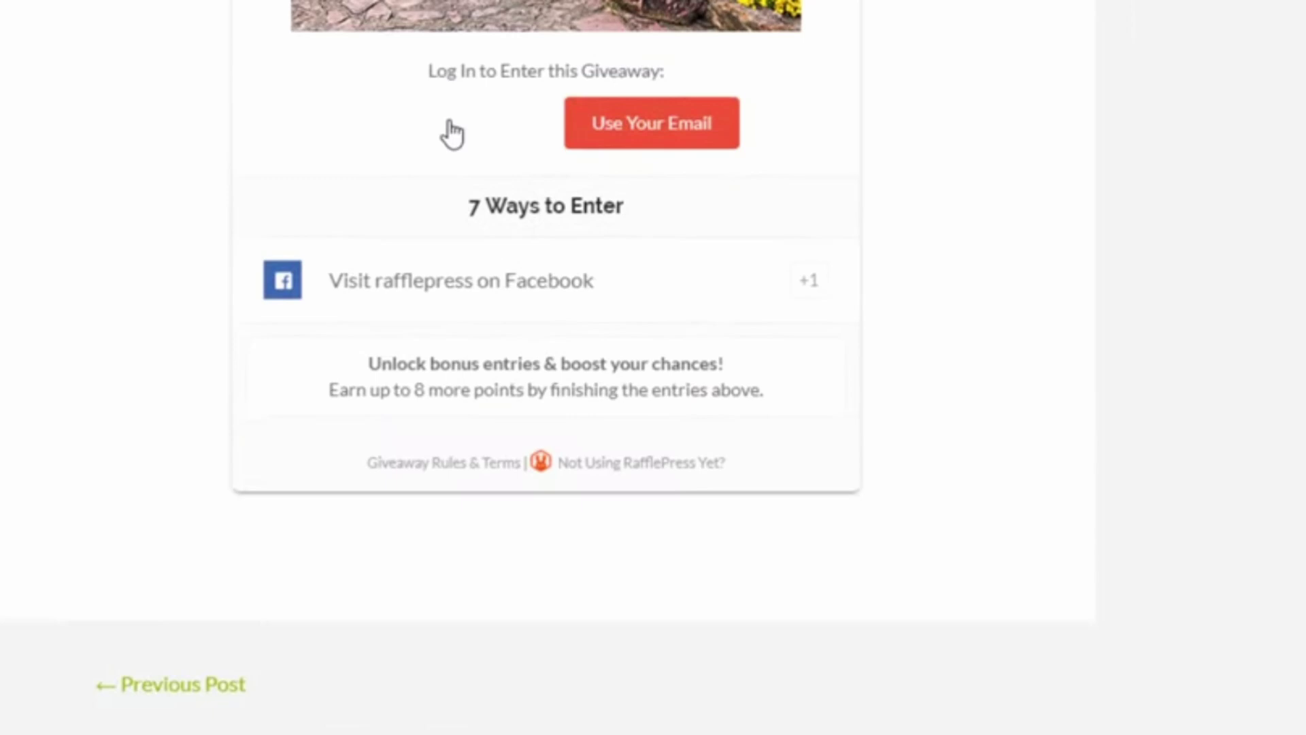
left_click(495, 221)
left_click(488, 381)
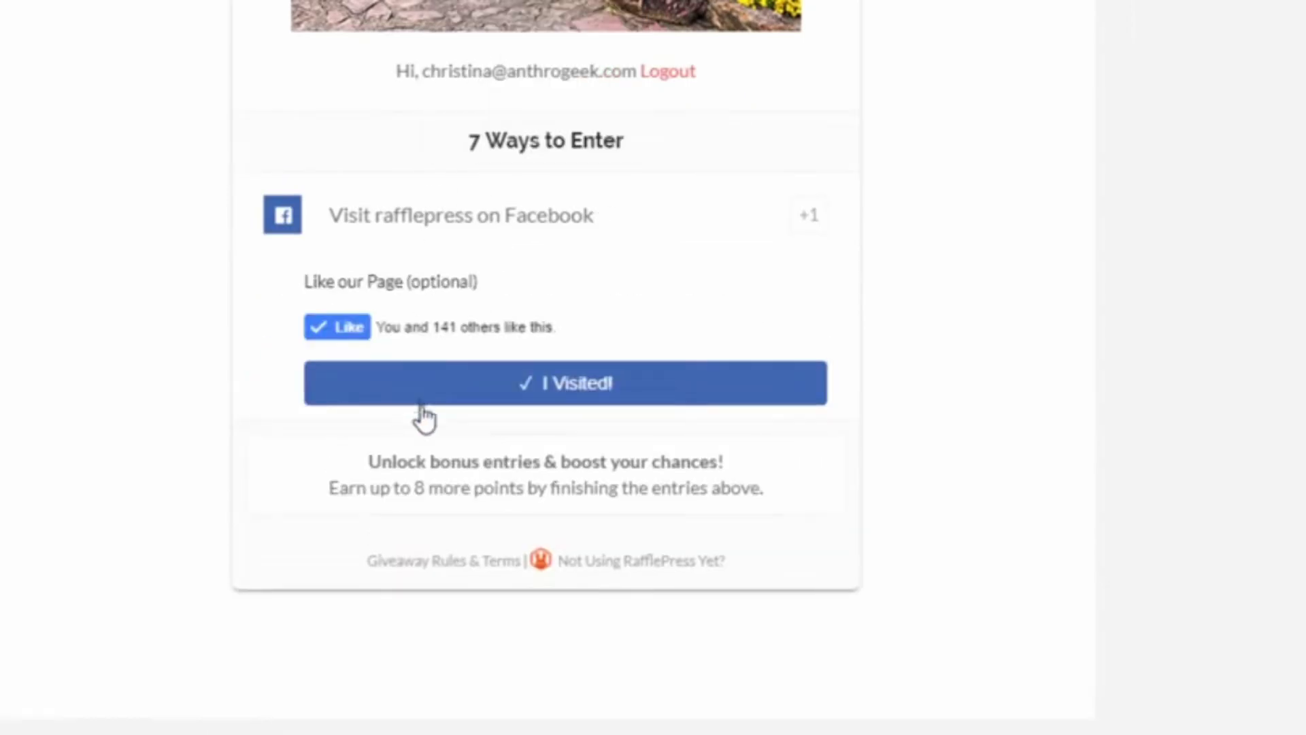
left_click(431, 384)
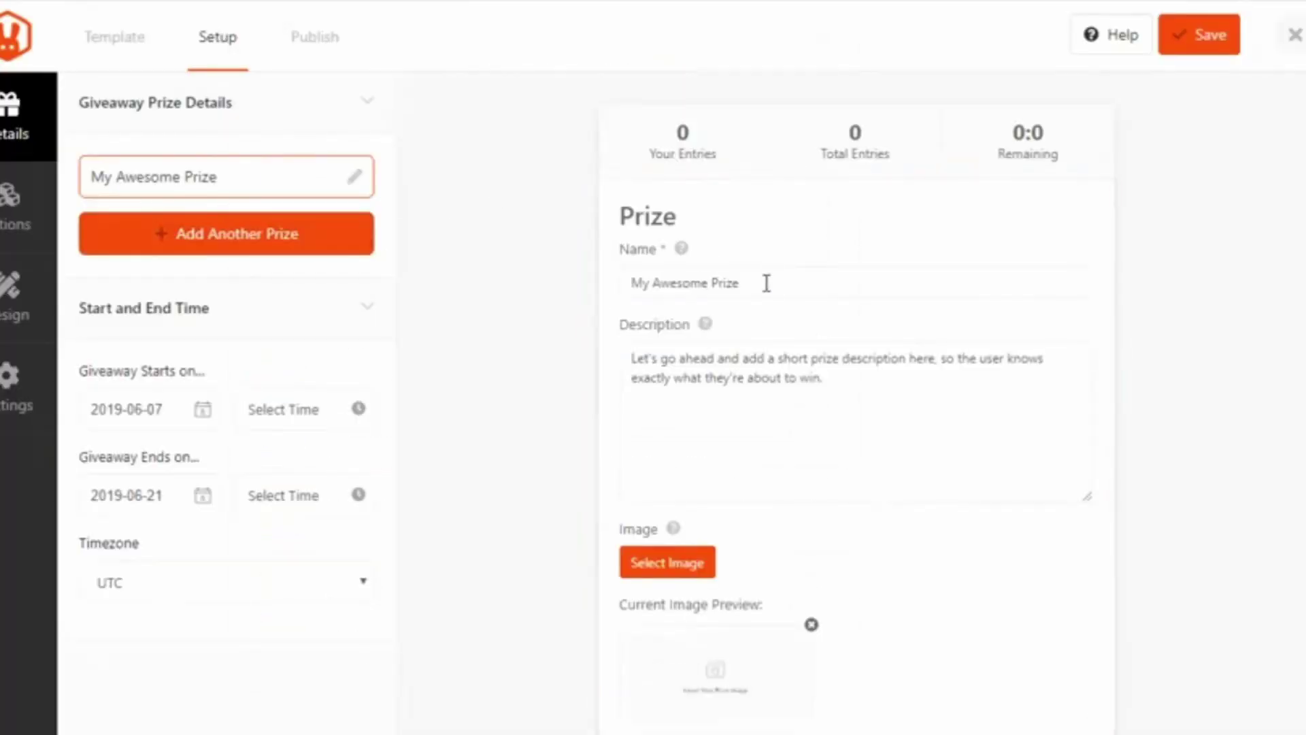
Give the Garden Tools prize a description and the garden-tools photo as its image.
key("ctrl+a")
type("d")
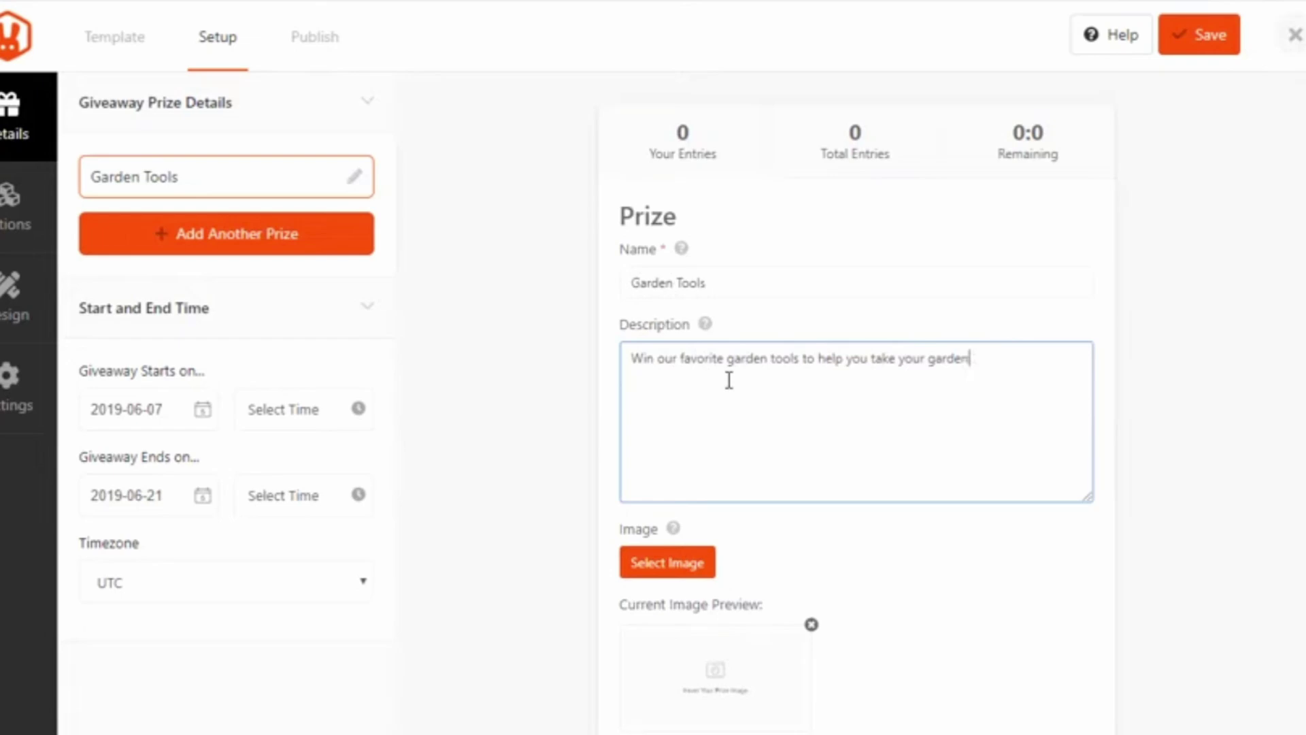
left_click(667, 563)
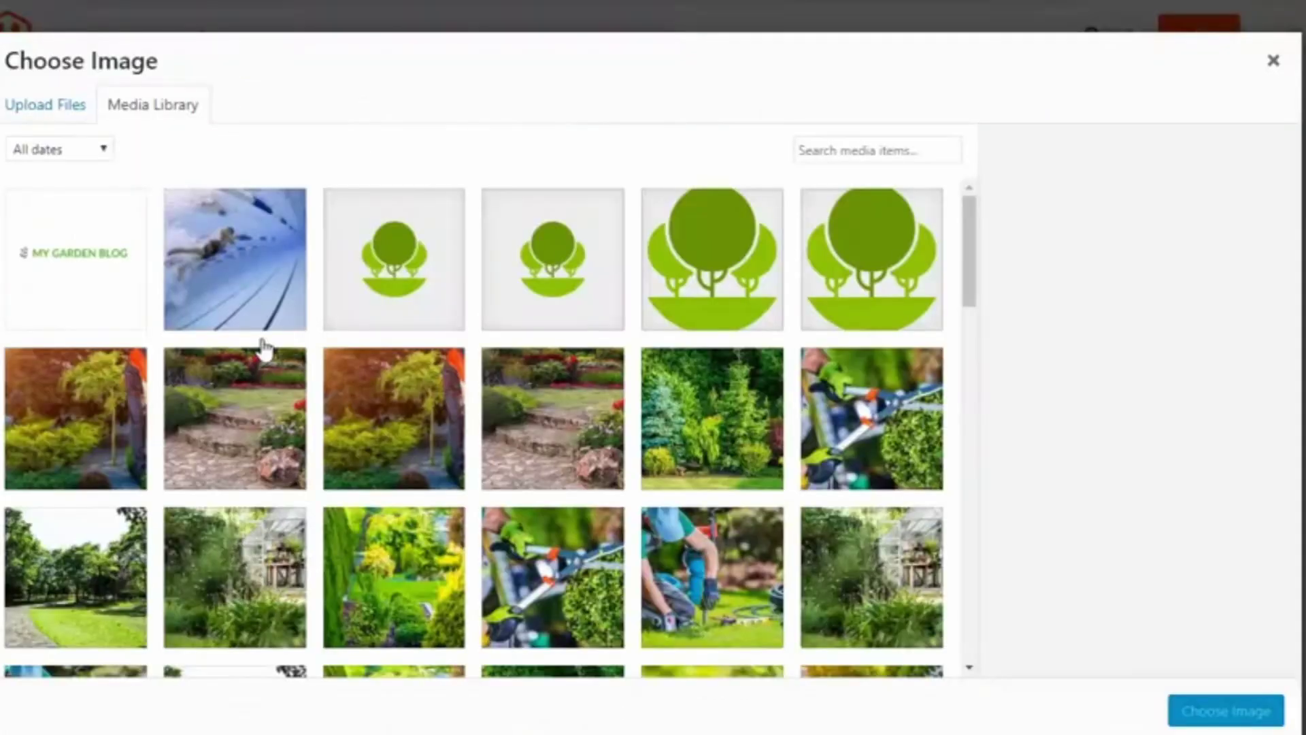
left_click(548, 578)
left_click(1211, 710)
left_click(27, 211)
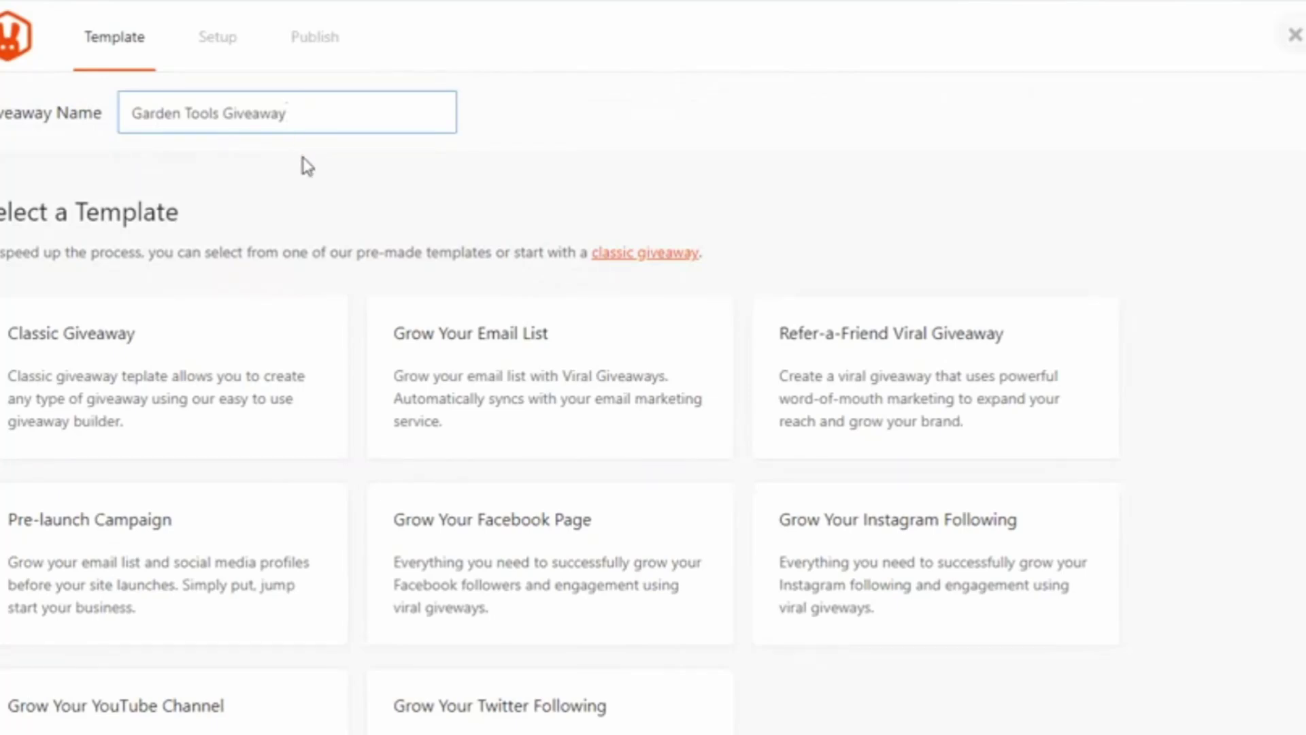
Use the Classic Giveaway template and select the email confirmation message for editing.
mouse_move(330, 366)
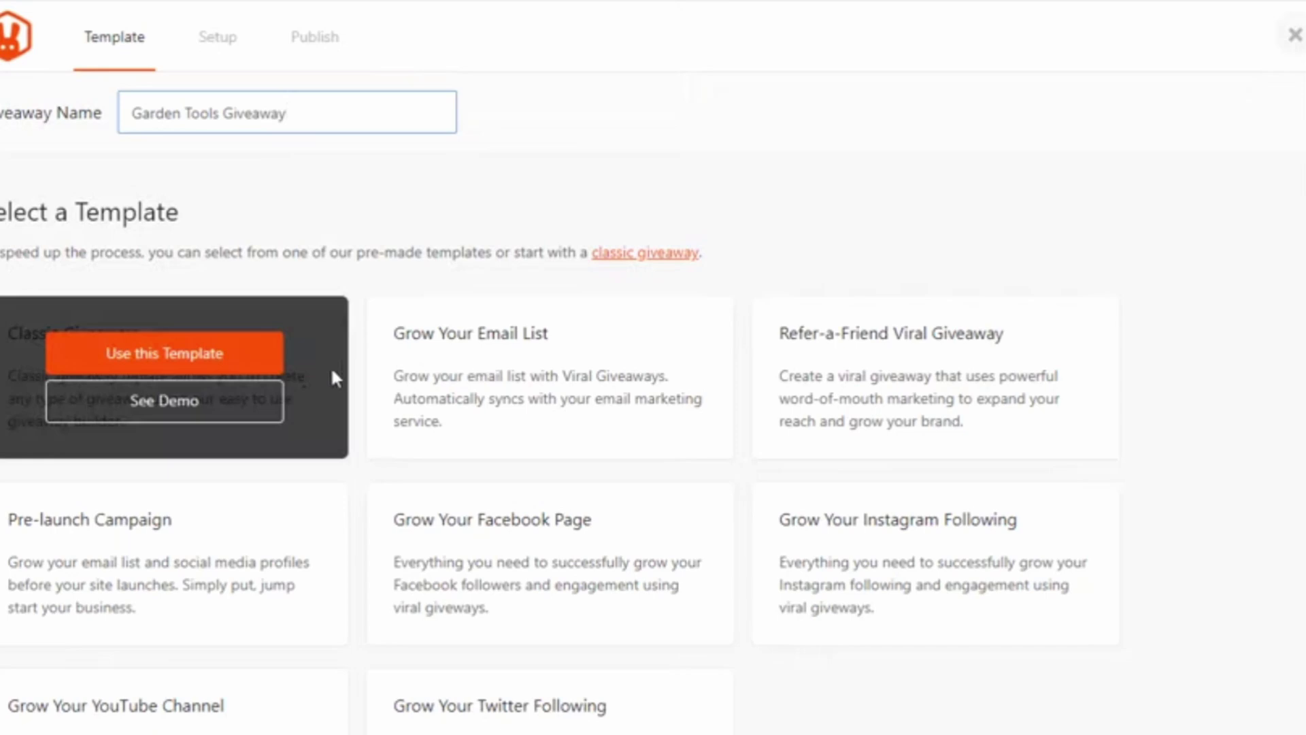
left_click(167, 355)
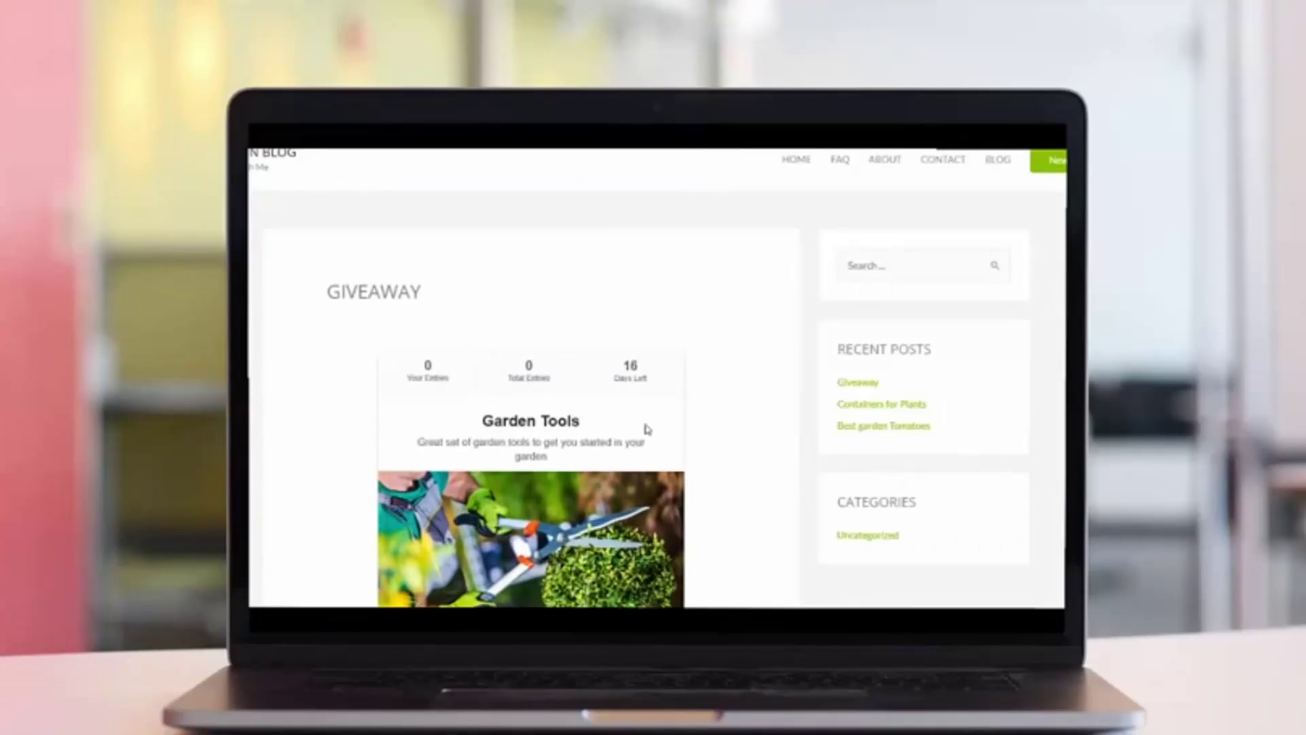
scroll(640, 430, "down", 5)
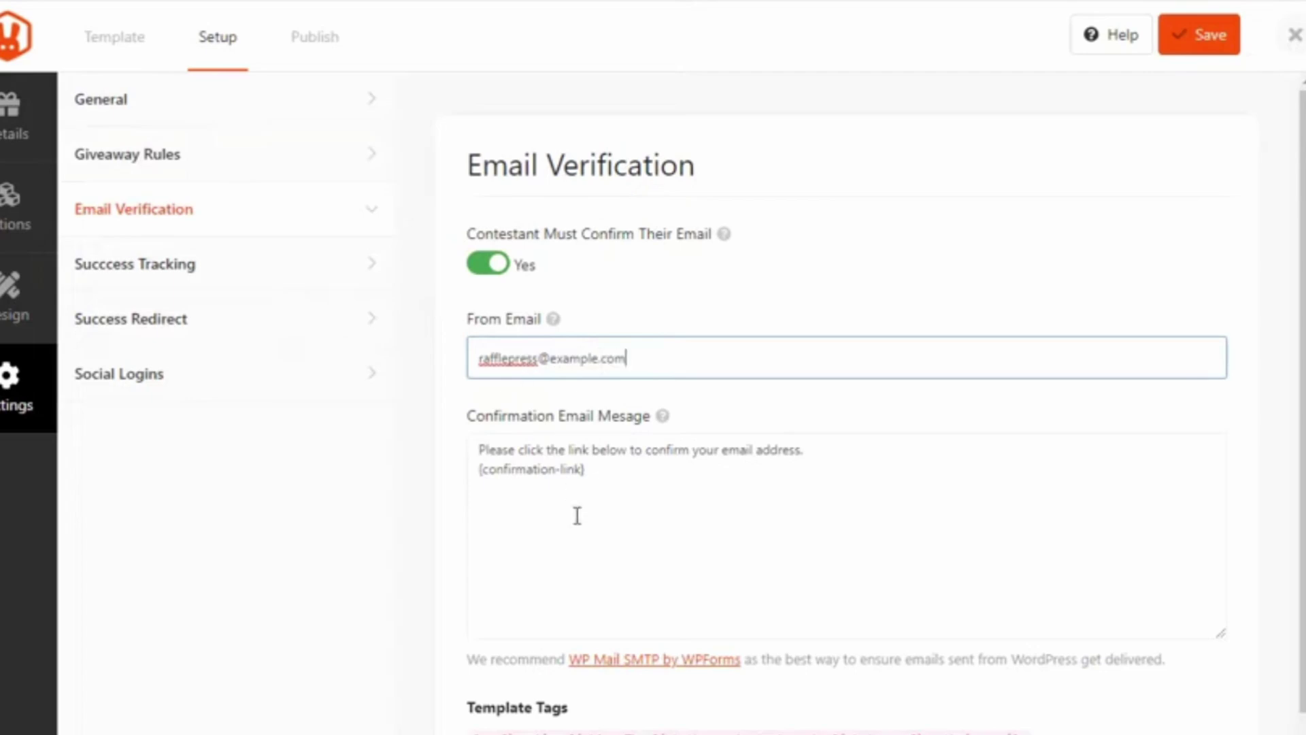
left_click(606, 545)
left_click_drag(468, 479, 470, 450)
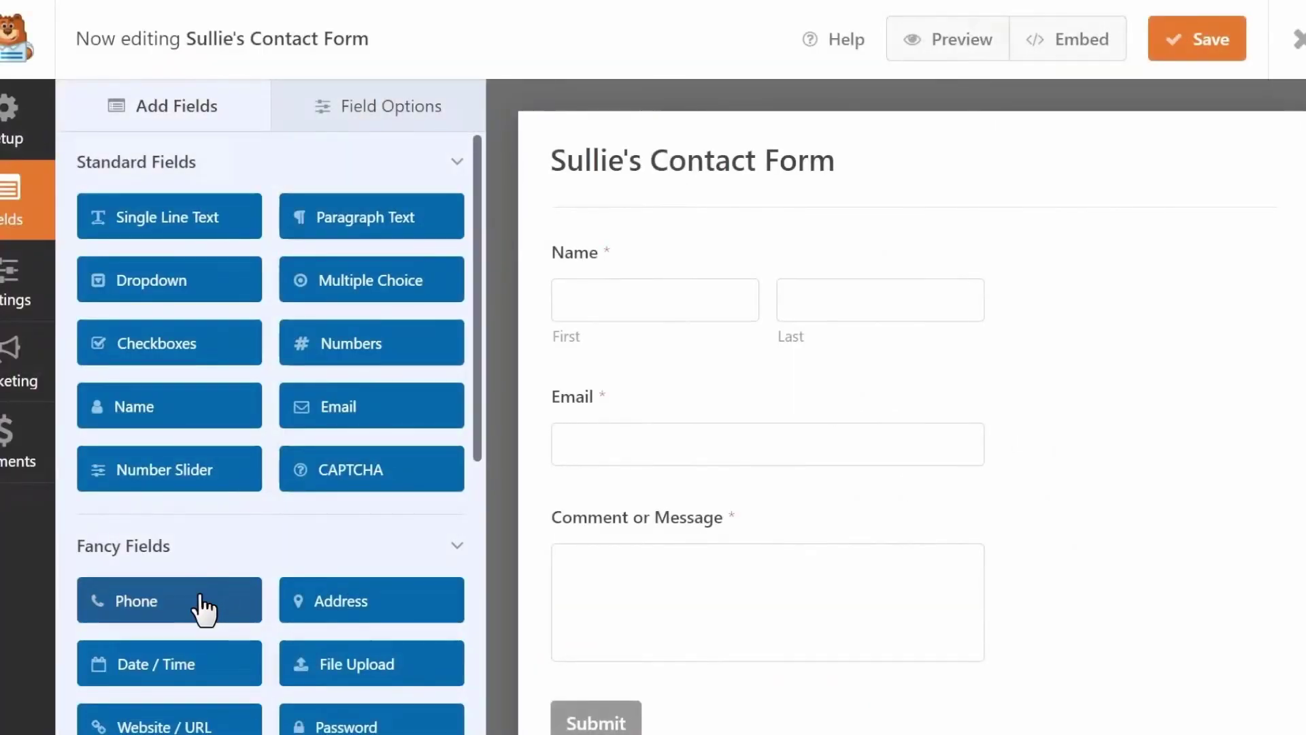
Add Phone, Website / URL and Address fields to the contact and Tour Booking forms.
left_click_drag(203, 608, 852, 476)
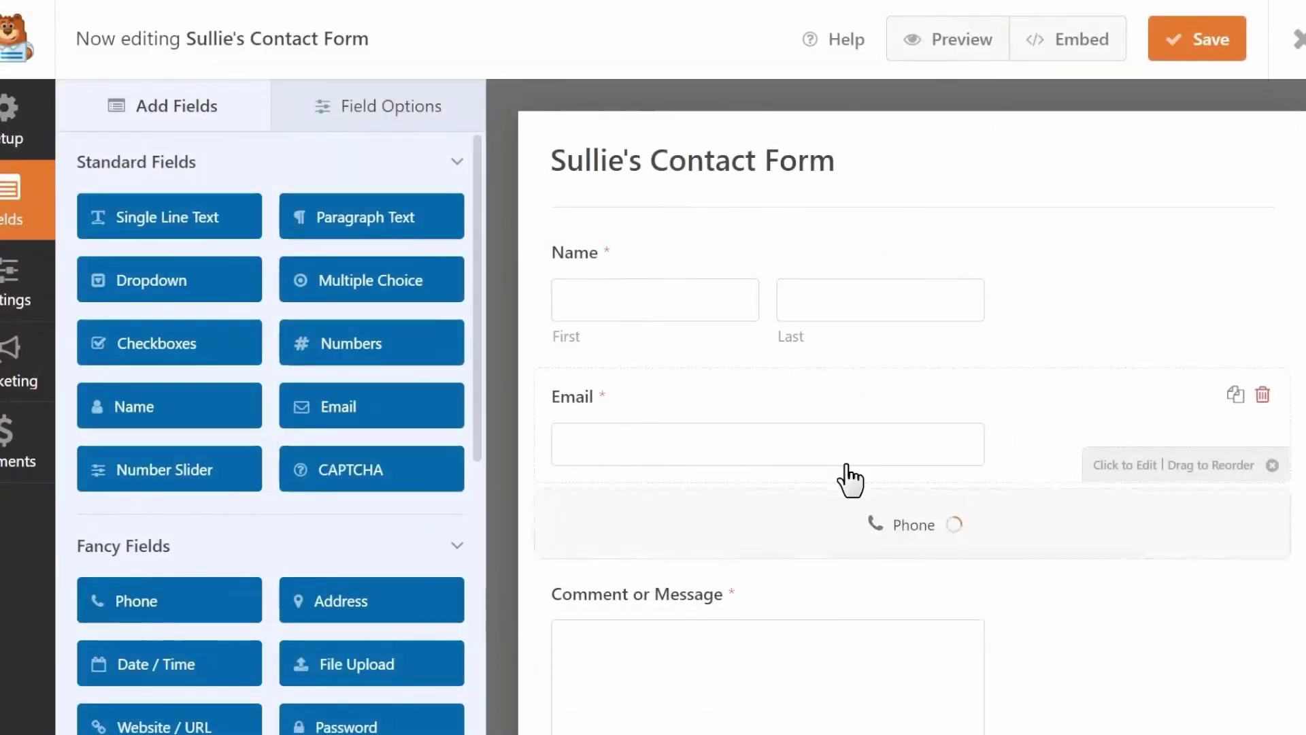
left_click_drag(208, 727, 895, 601)
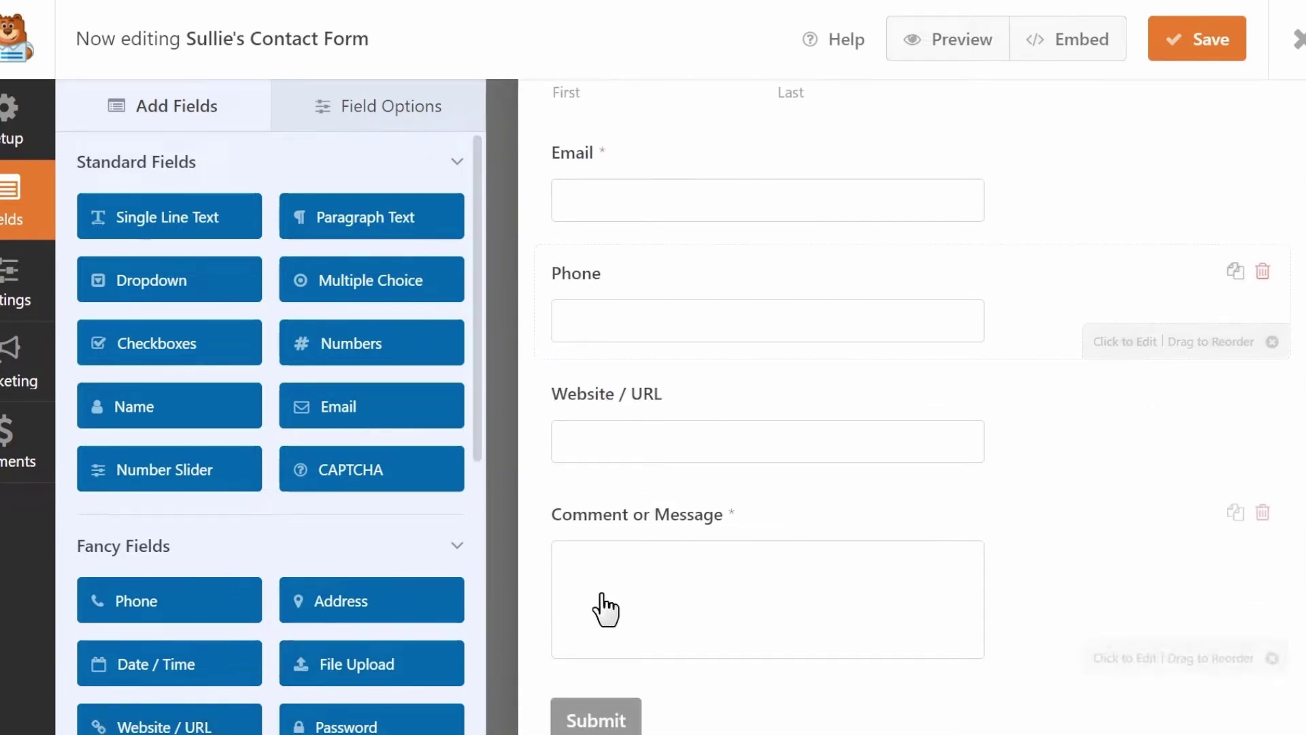
left_click_drag(347, 603, 899, 461)
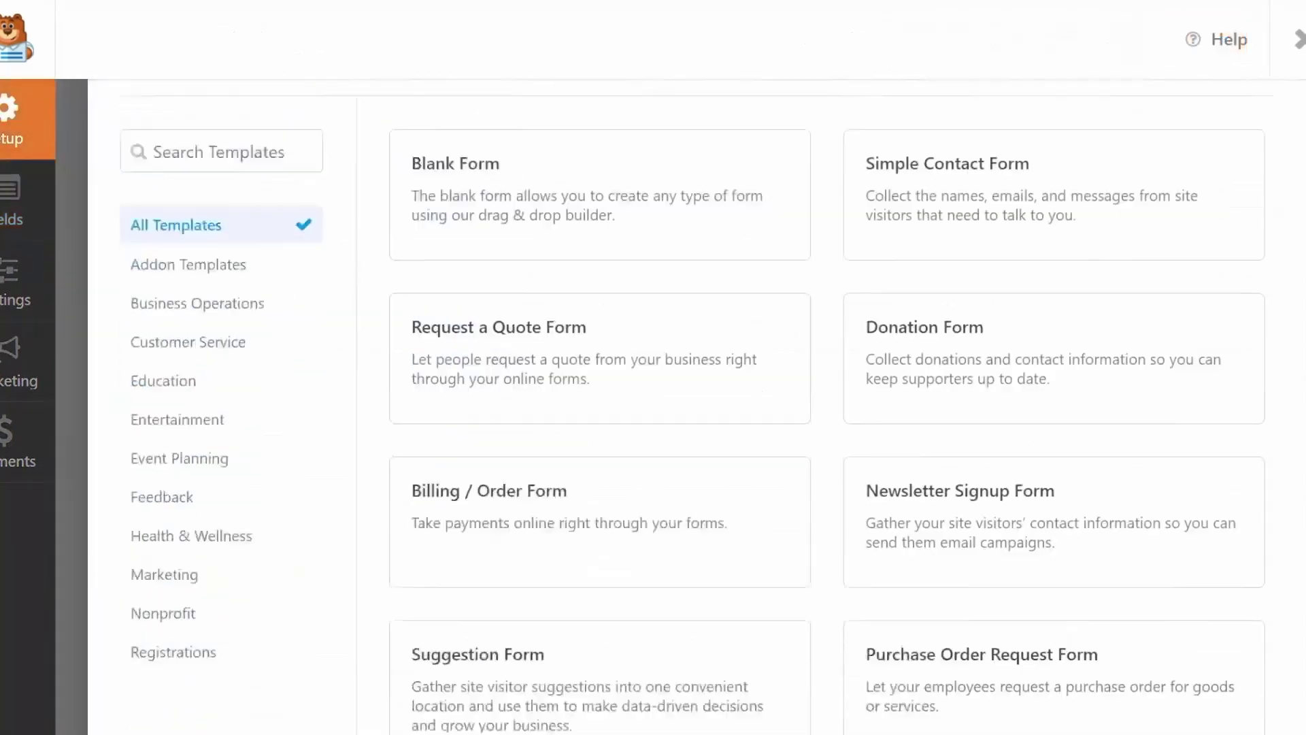
scroll(826, 408, "down", 5)
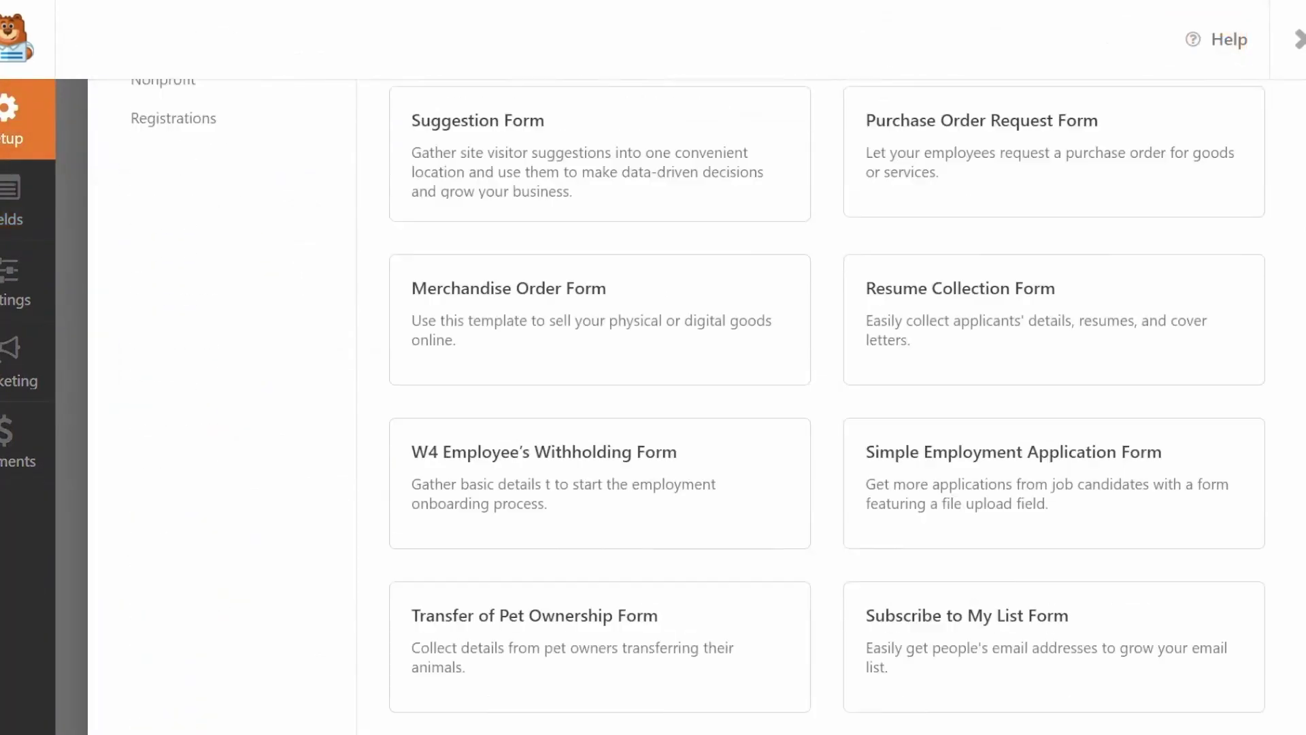
scroll(827, 408, "down", 20)
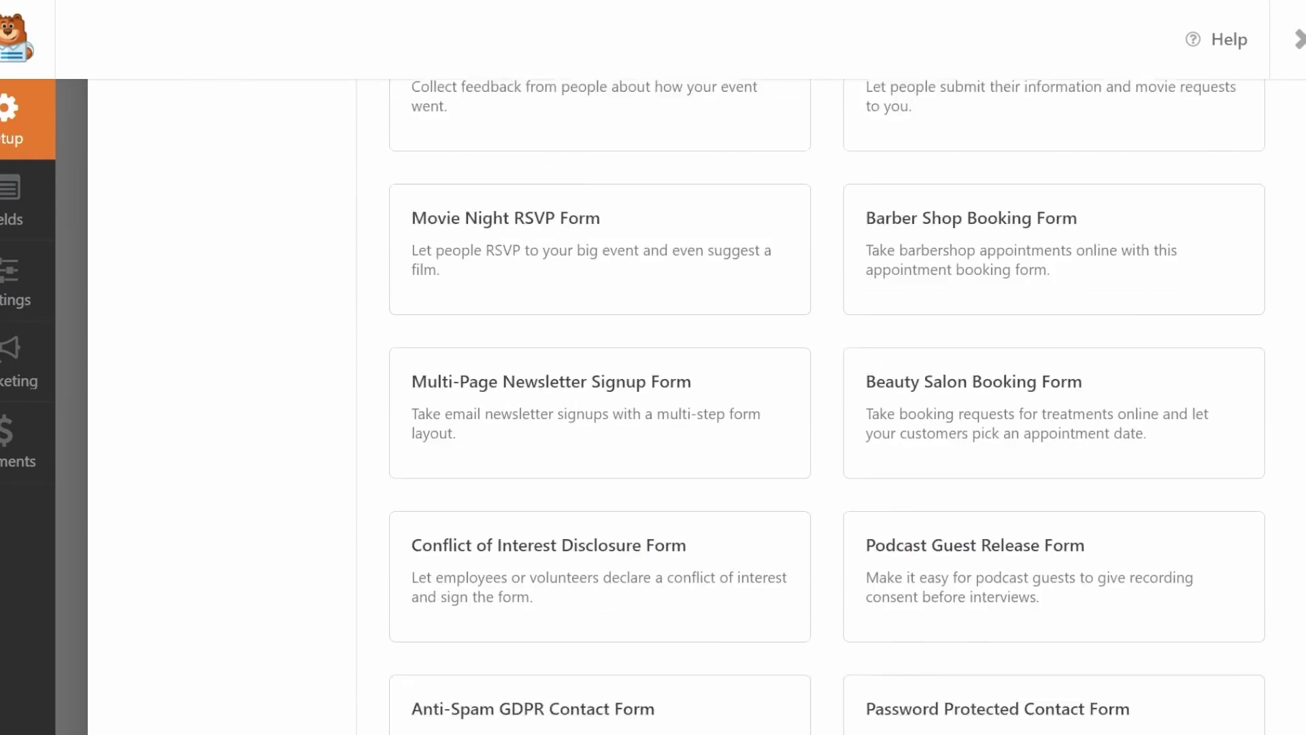
scroll(827, 408, "down", 12)
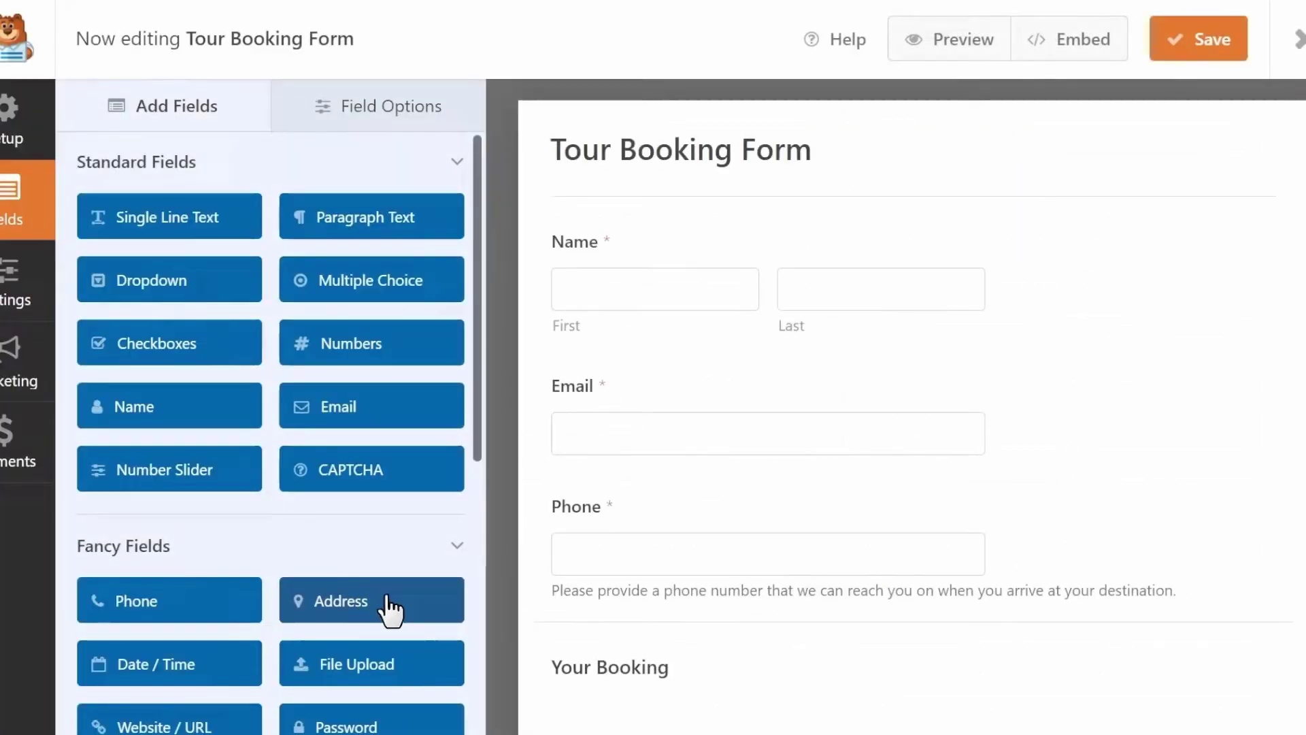
left_click_drag(387, 599, 693, 610)
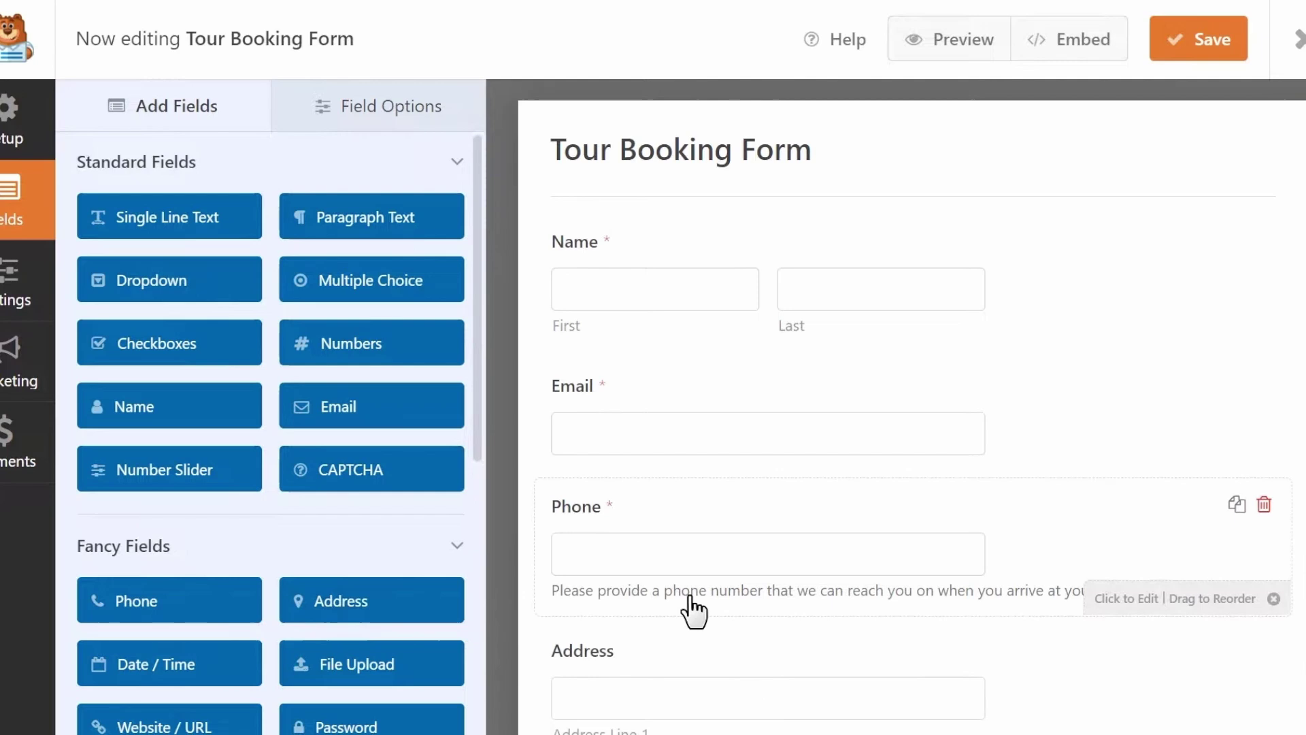
Switch the Custom Captcha type to question and answer ('What is 7+4?').
scroll(690, 599, "down", 15)
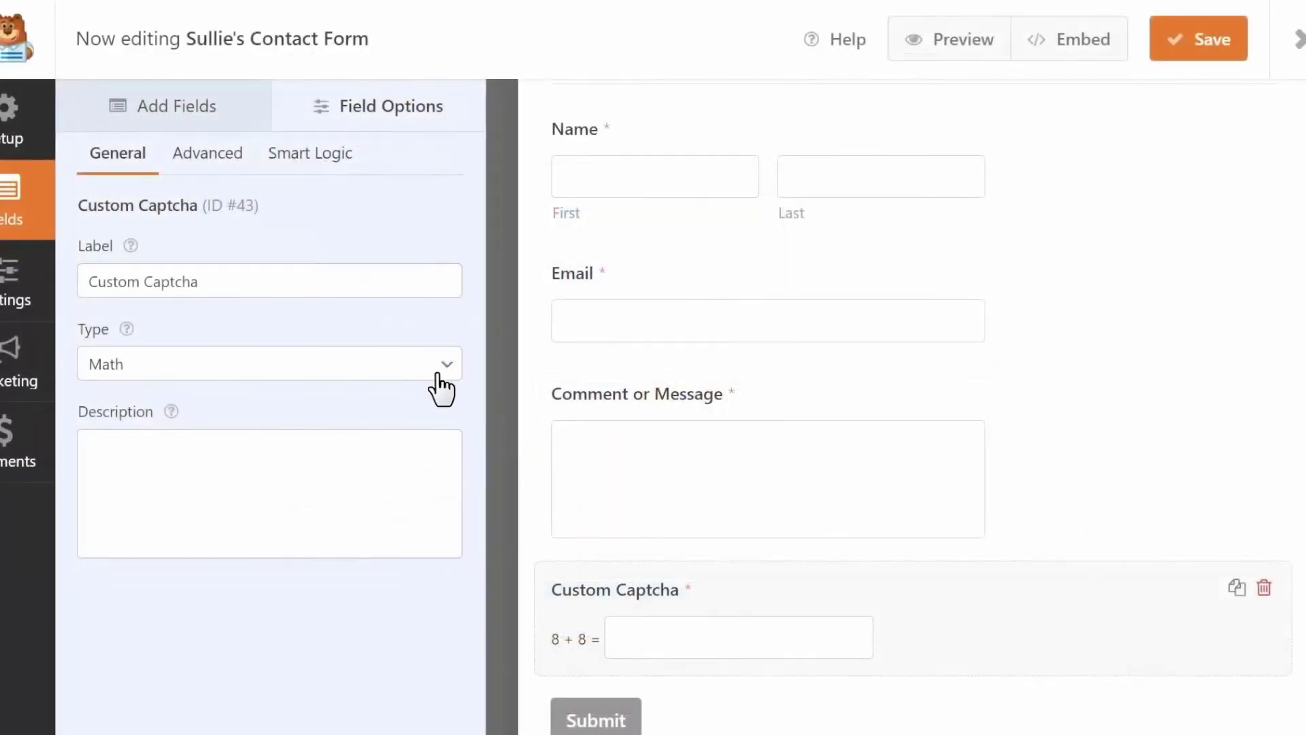
left_click(439, 371)
left_click(422, 410)
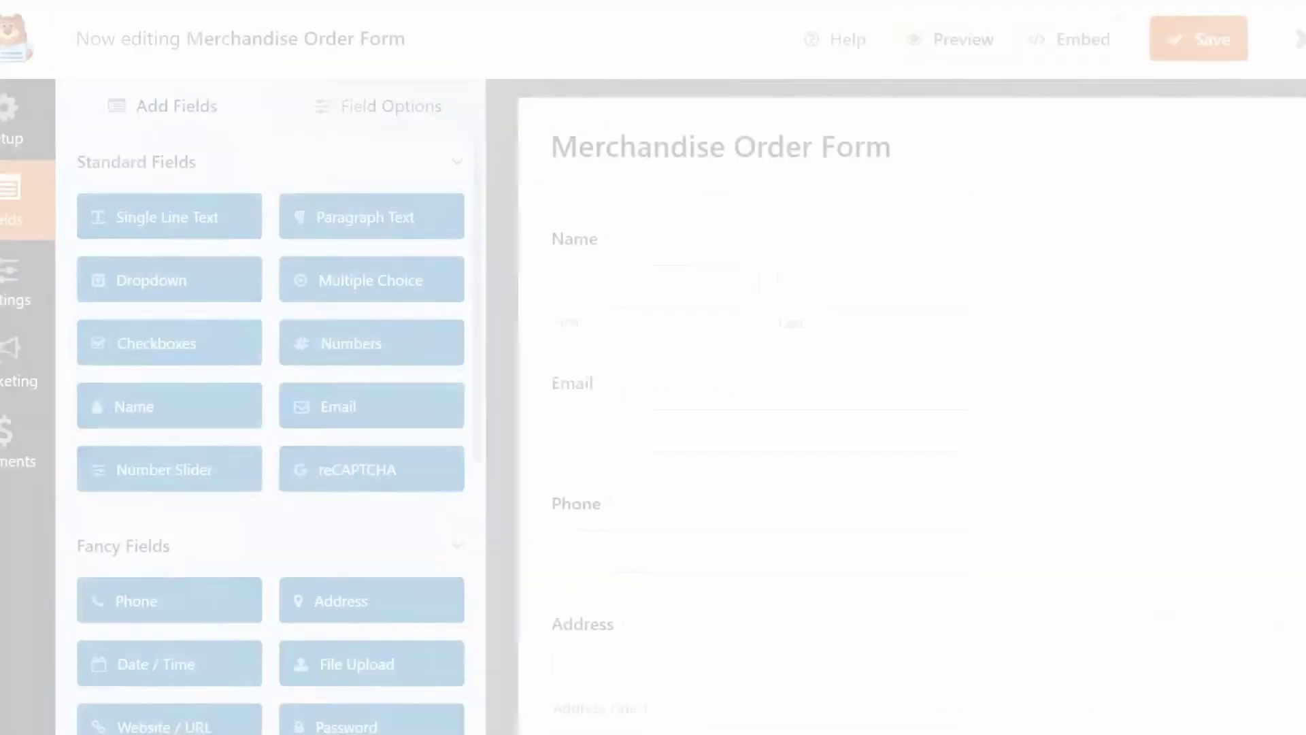
View the PayPal Standard and Stripe payment settings for Sullie's Order Form.
scroll(912, 408, "down", 10)
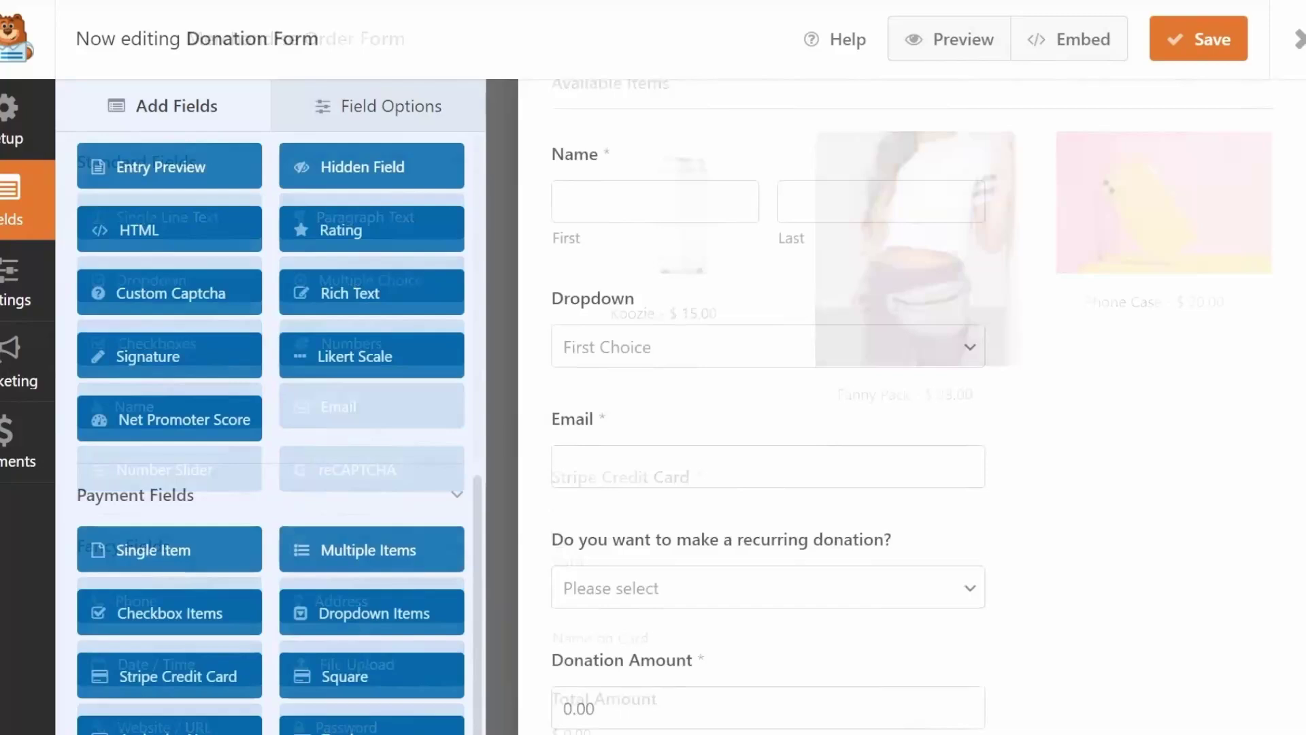
scroll(769, 408, "down", 5)
scroll(769, 409, "down", 1)
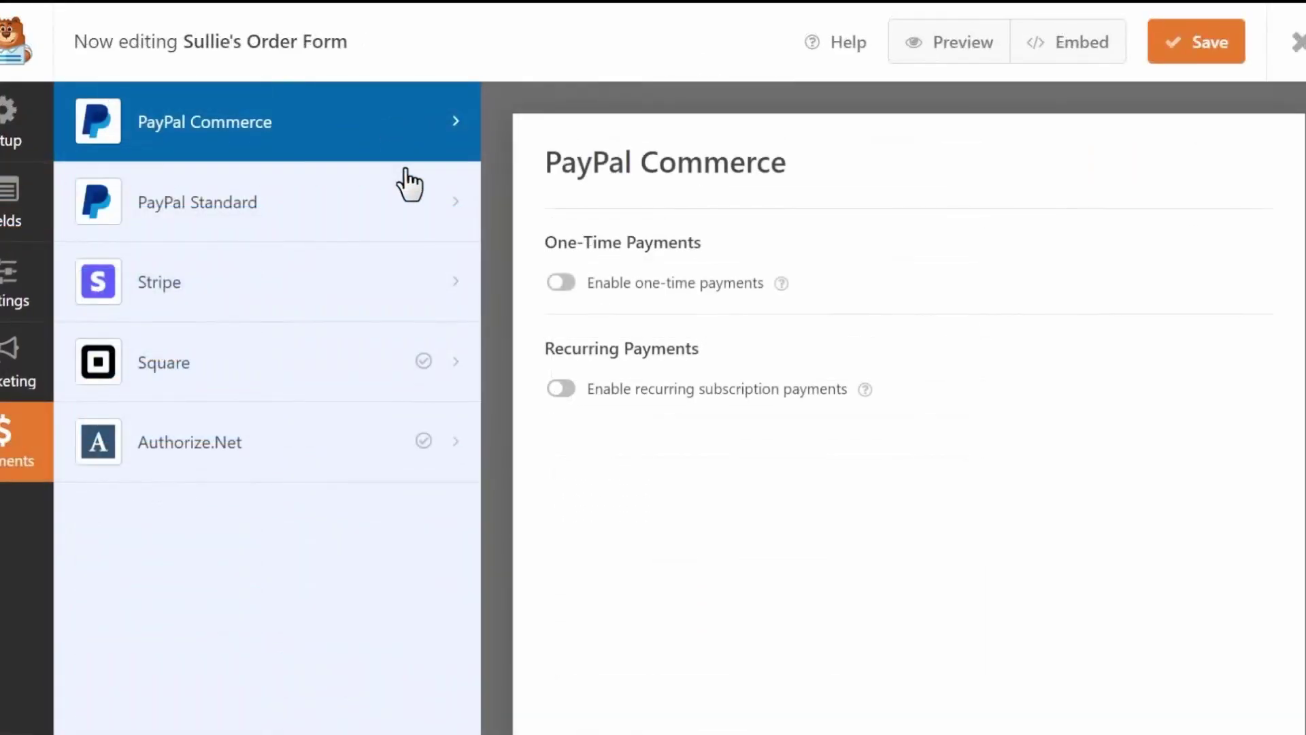
left_click(391, 215)
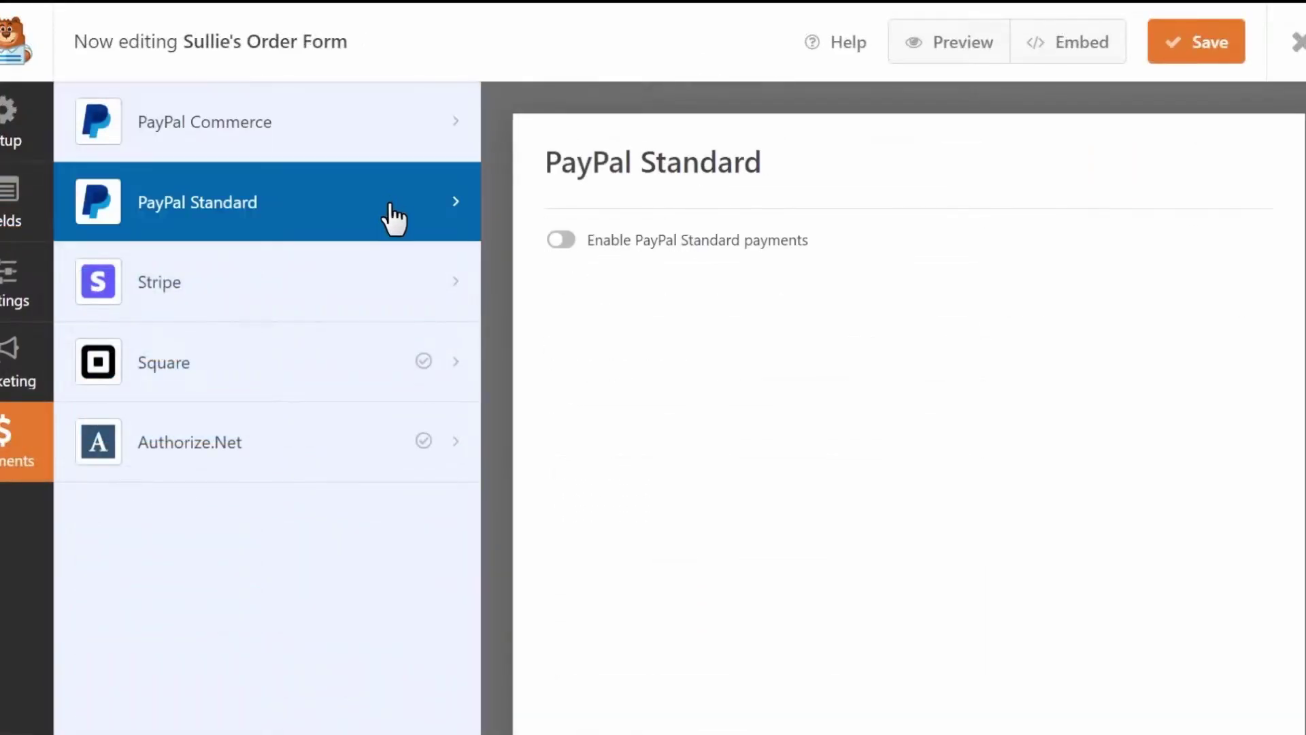
left_click(400, 296)
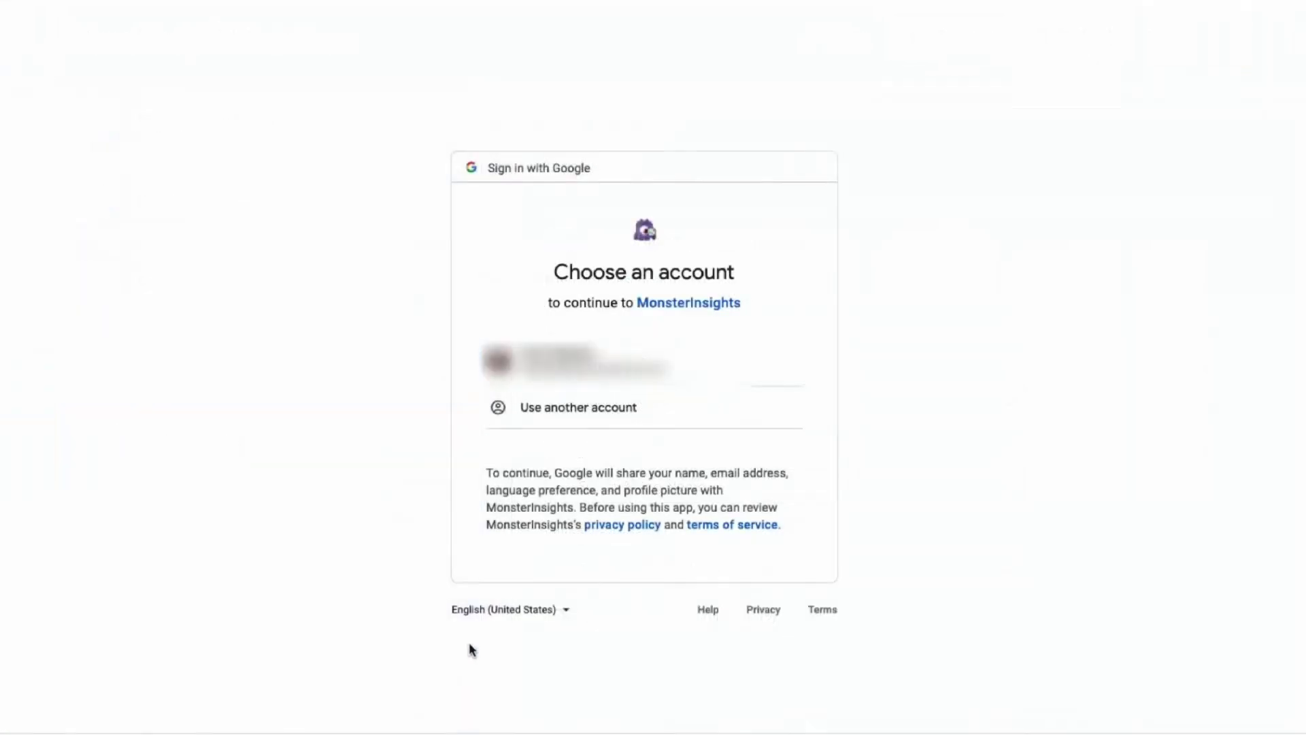
Connect MonsterInsights to the chosen Google account and Analytics profile.
left_click(583, 359)
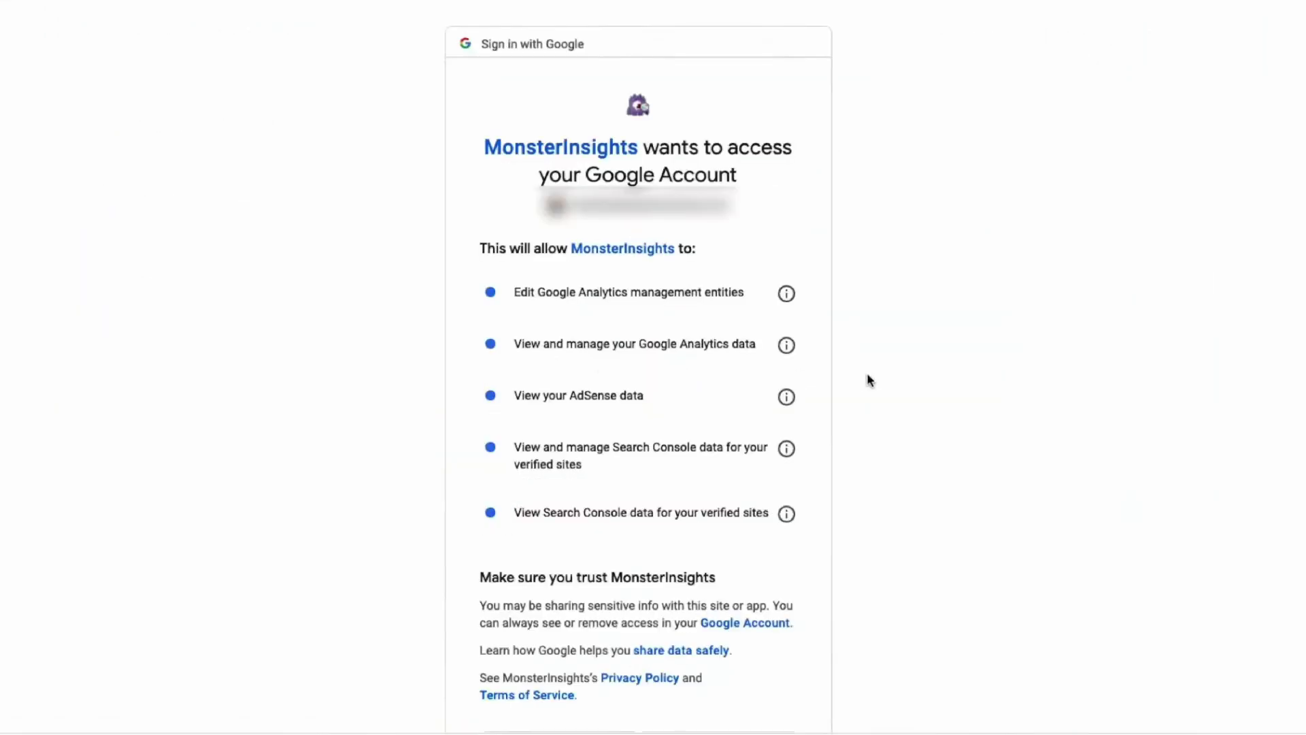
scroll(866, 379, "down", 2)
left_click(730, 718)
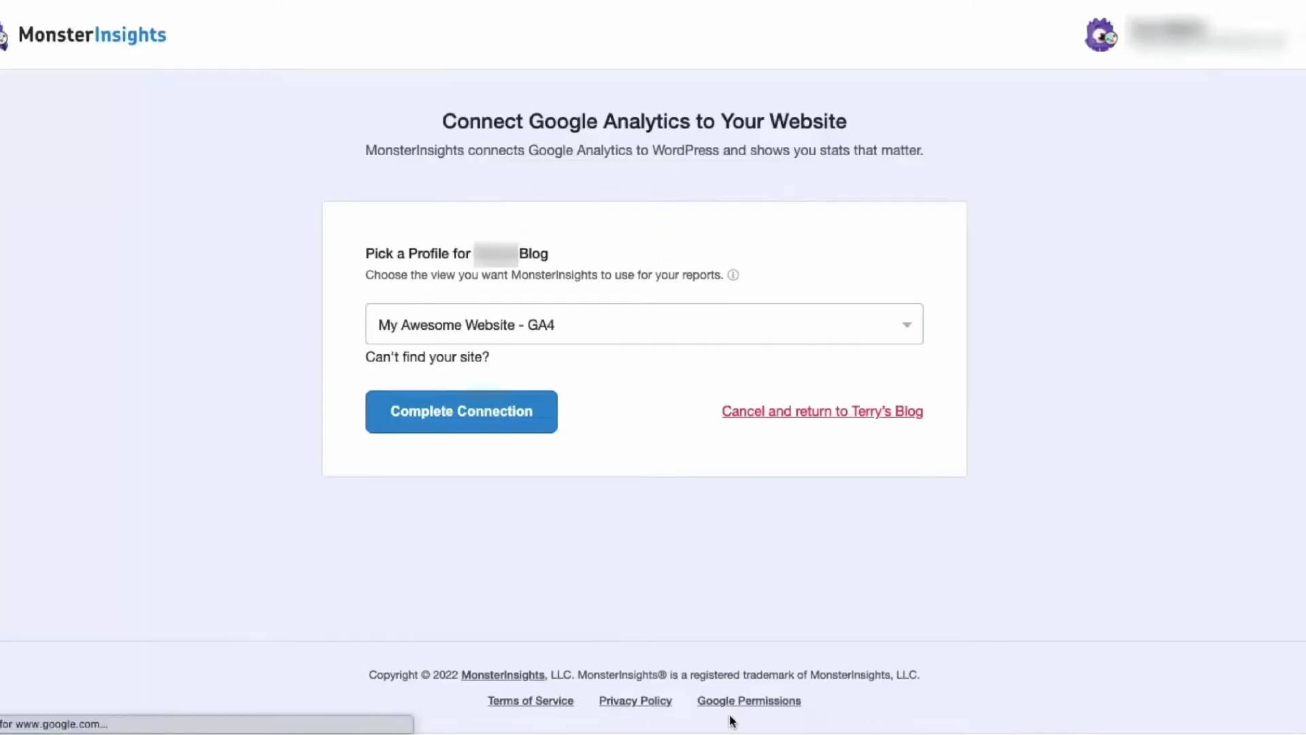
left_click(513, 413)
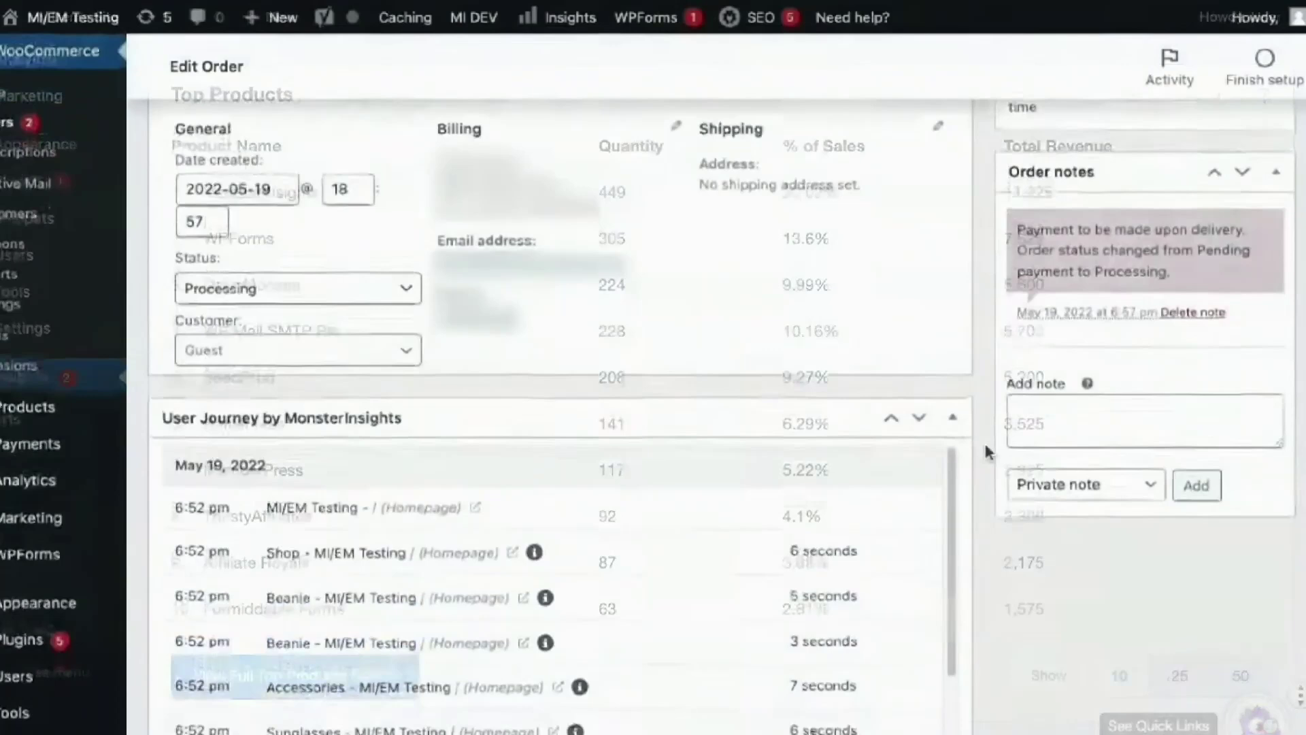
Review the eCommerce report's conversion rate, transactions, revenue and top products.
scroll(988, 452, "down", 2)
scroll(985, 448, "down", 3)
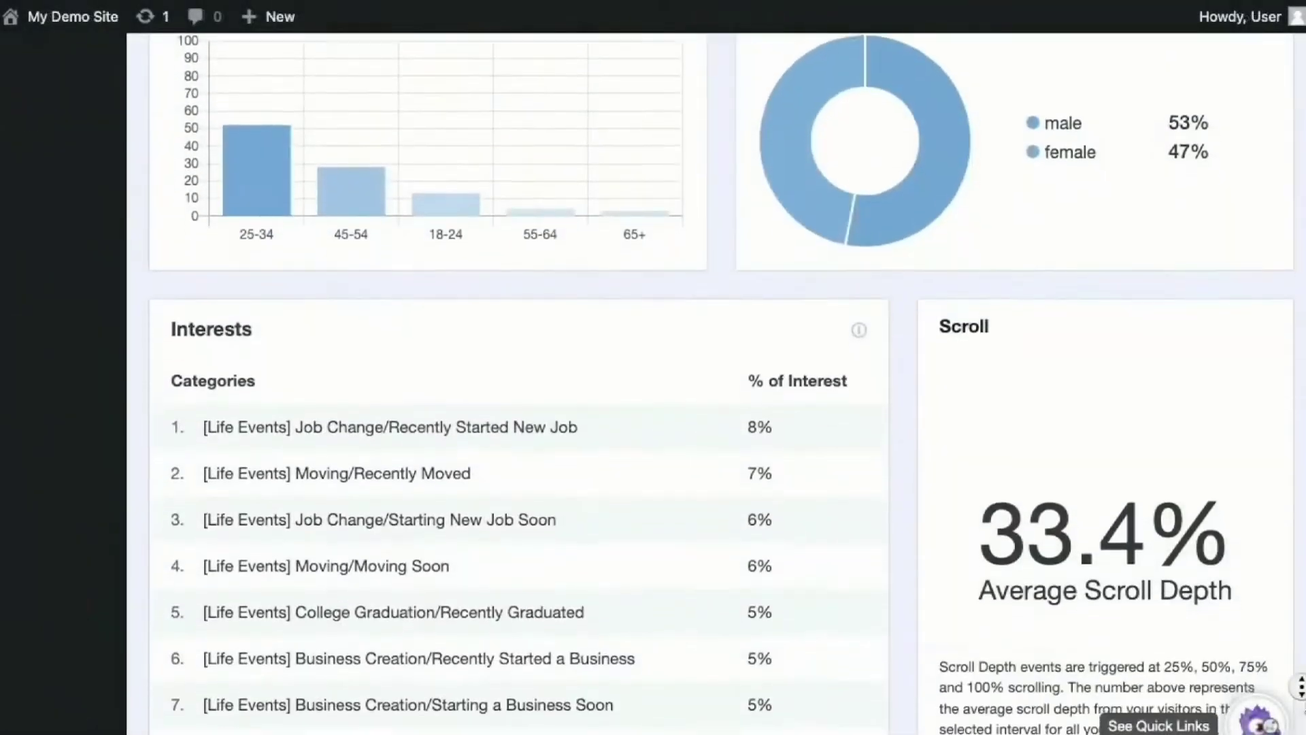
scroll(717, 383, "down", 3)
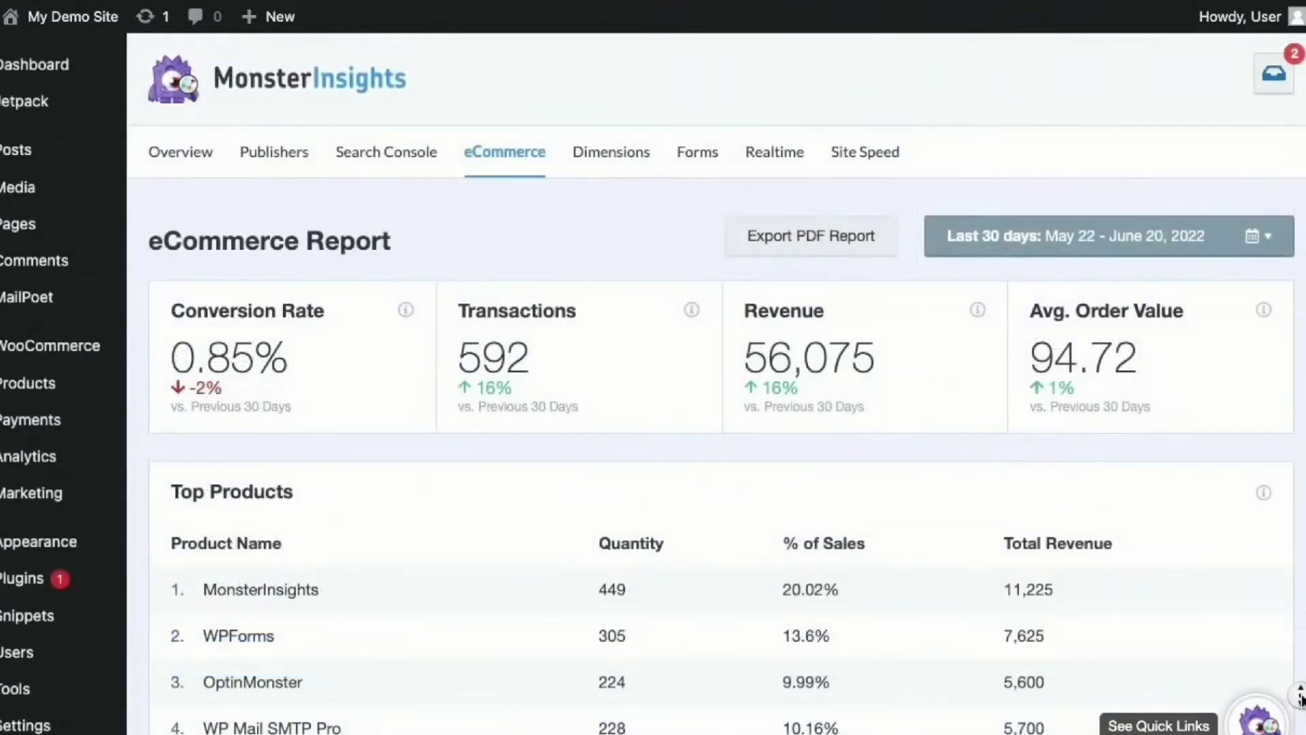
scroll(653, 384, "down", 3)
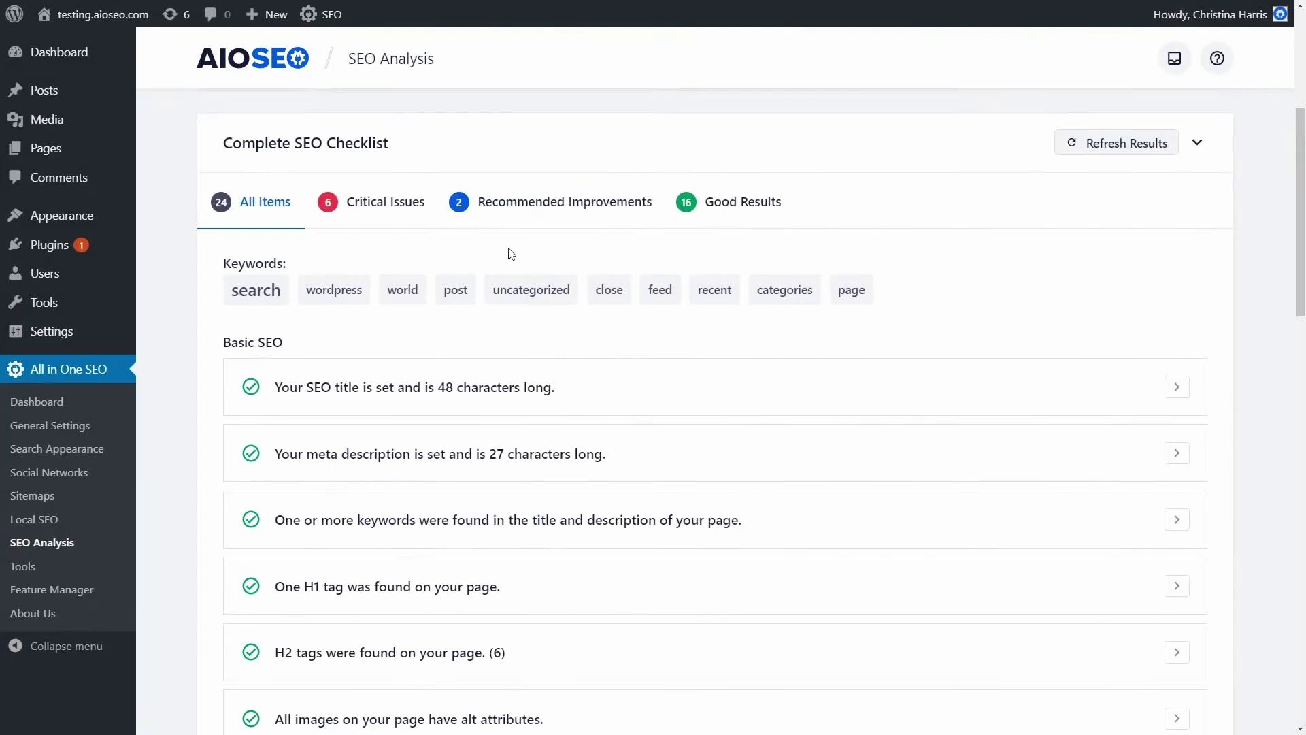
Review the critical SEO issues, the www redirect explanation and the wpforms.com competitor analysis.
left_click(388, 216)
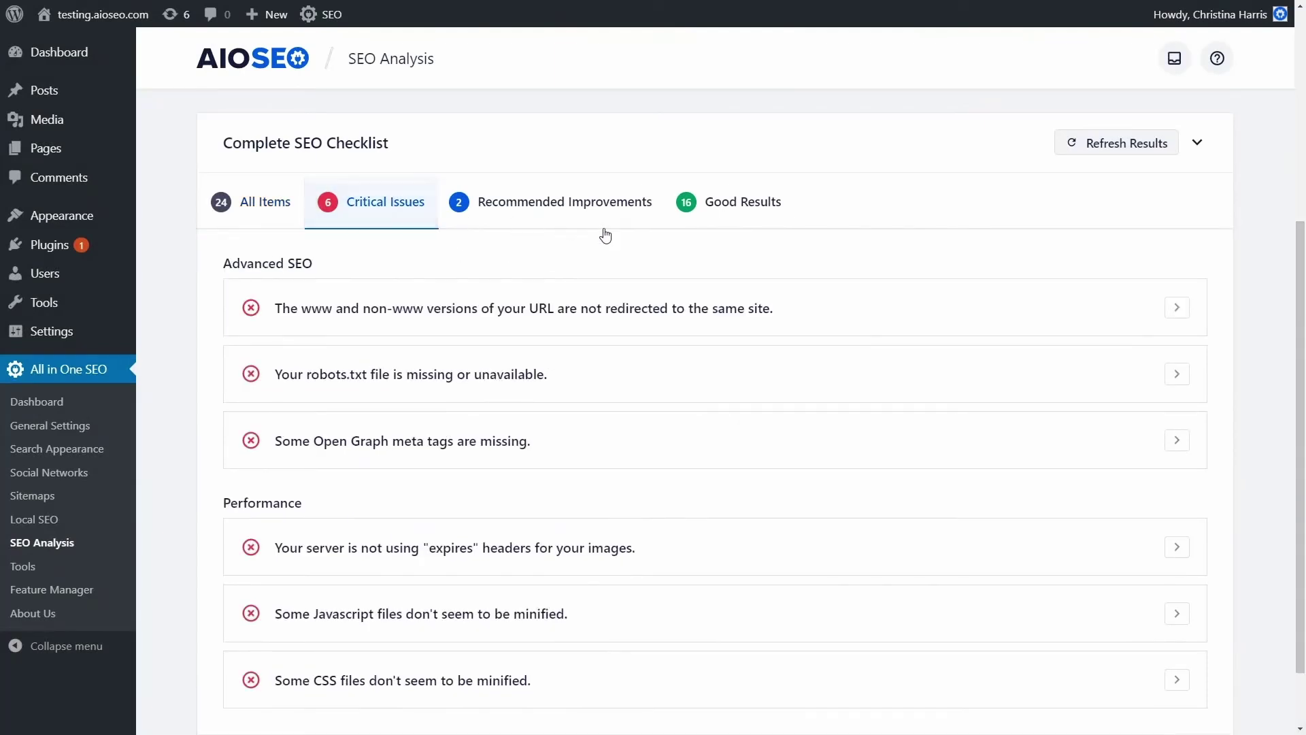
left_click(1178, 309)
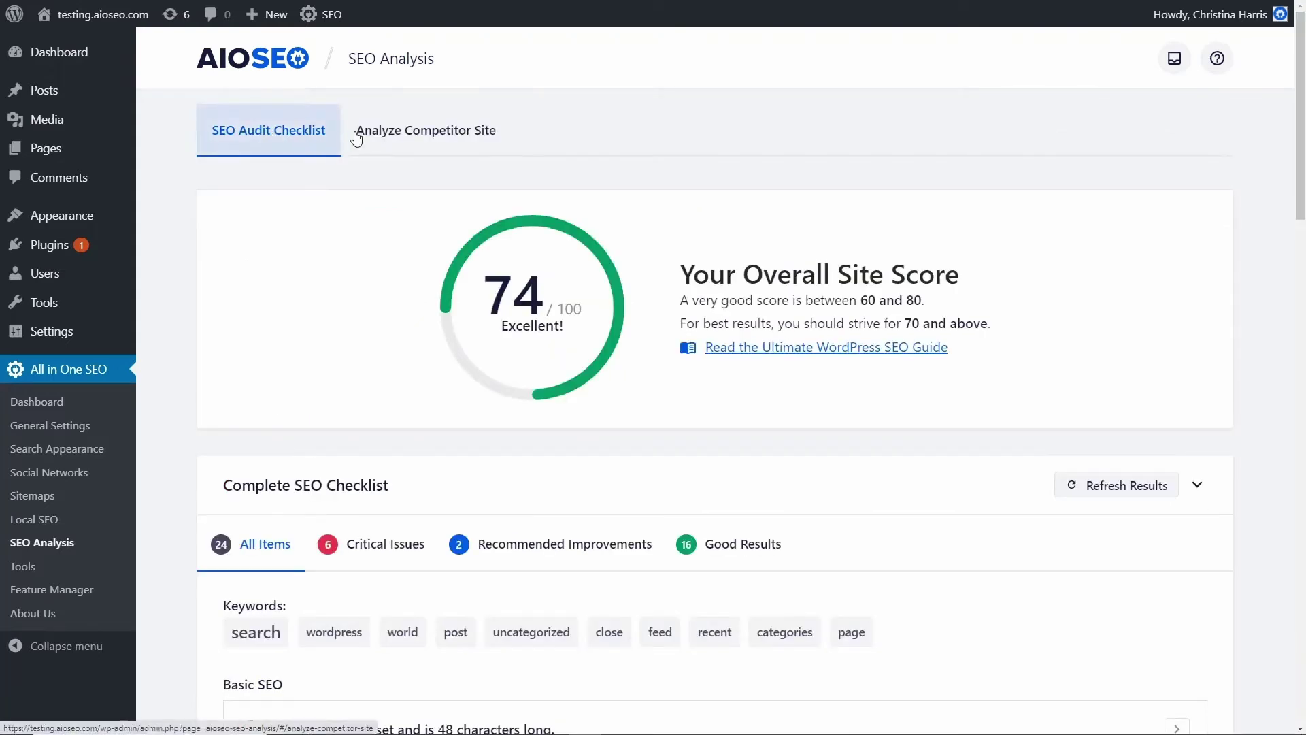
left_click(357, 136)
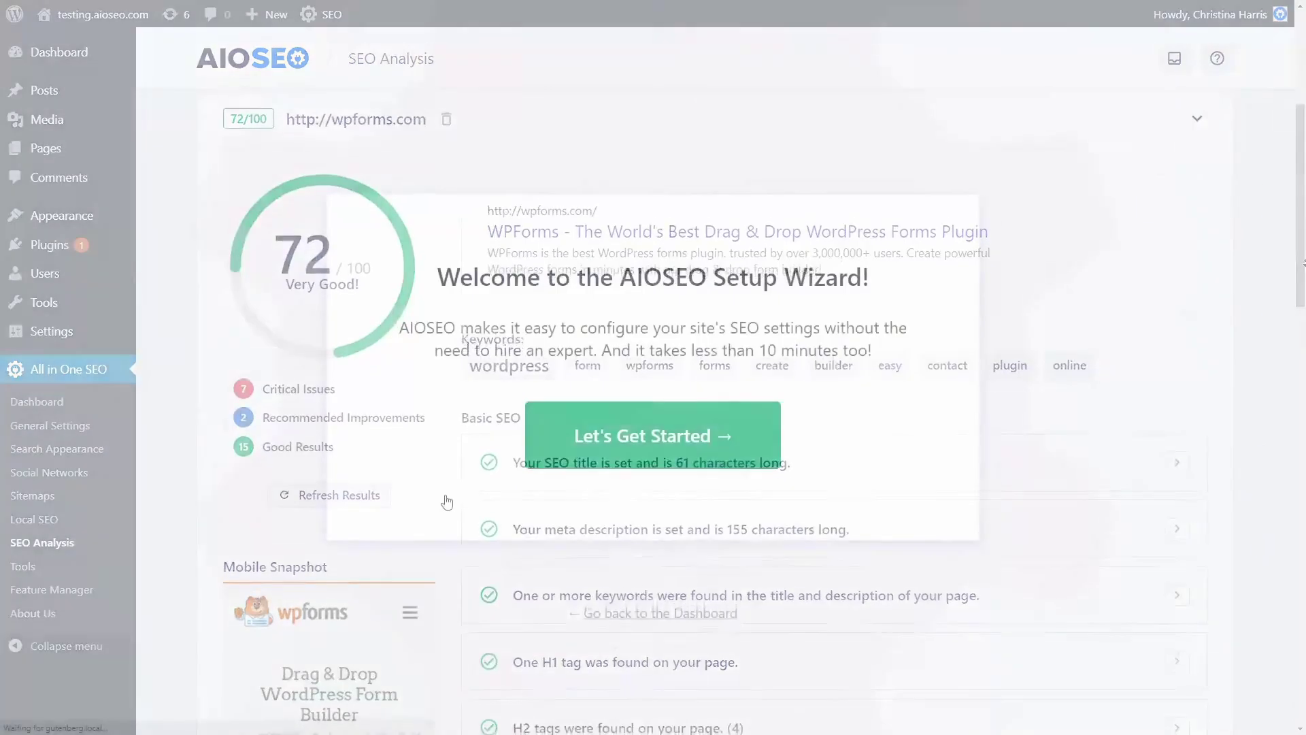
left_click(614, 458)
left_click_drag(1303, 212, 1304, 353)
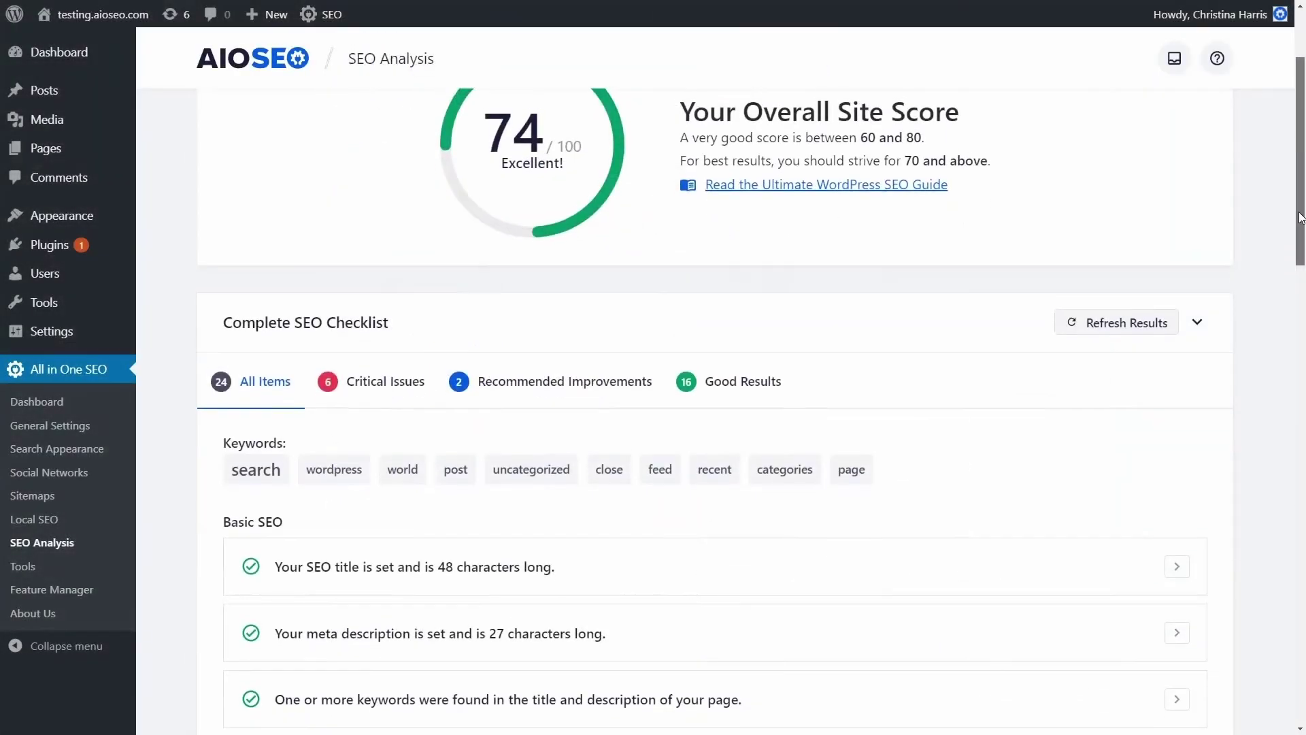
left_click_drag(1301, 216, 1303, 265)
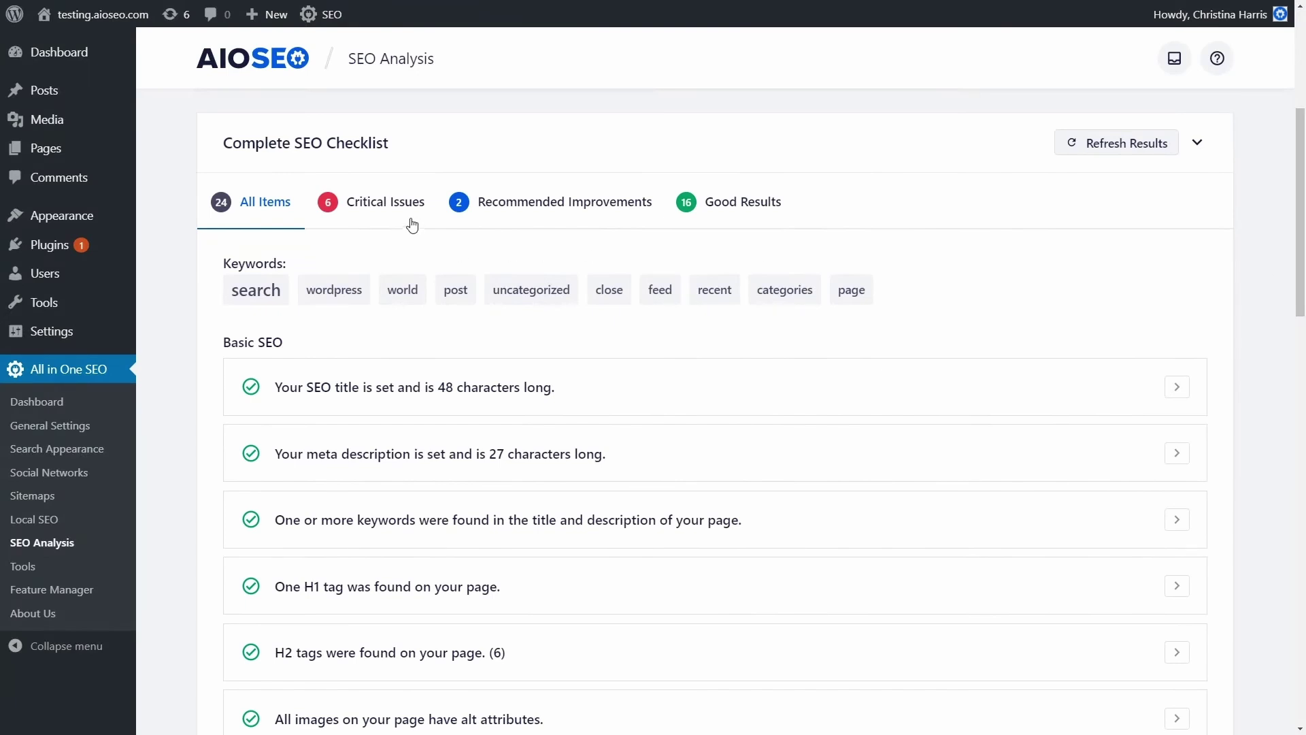
left_click(387, 216)
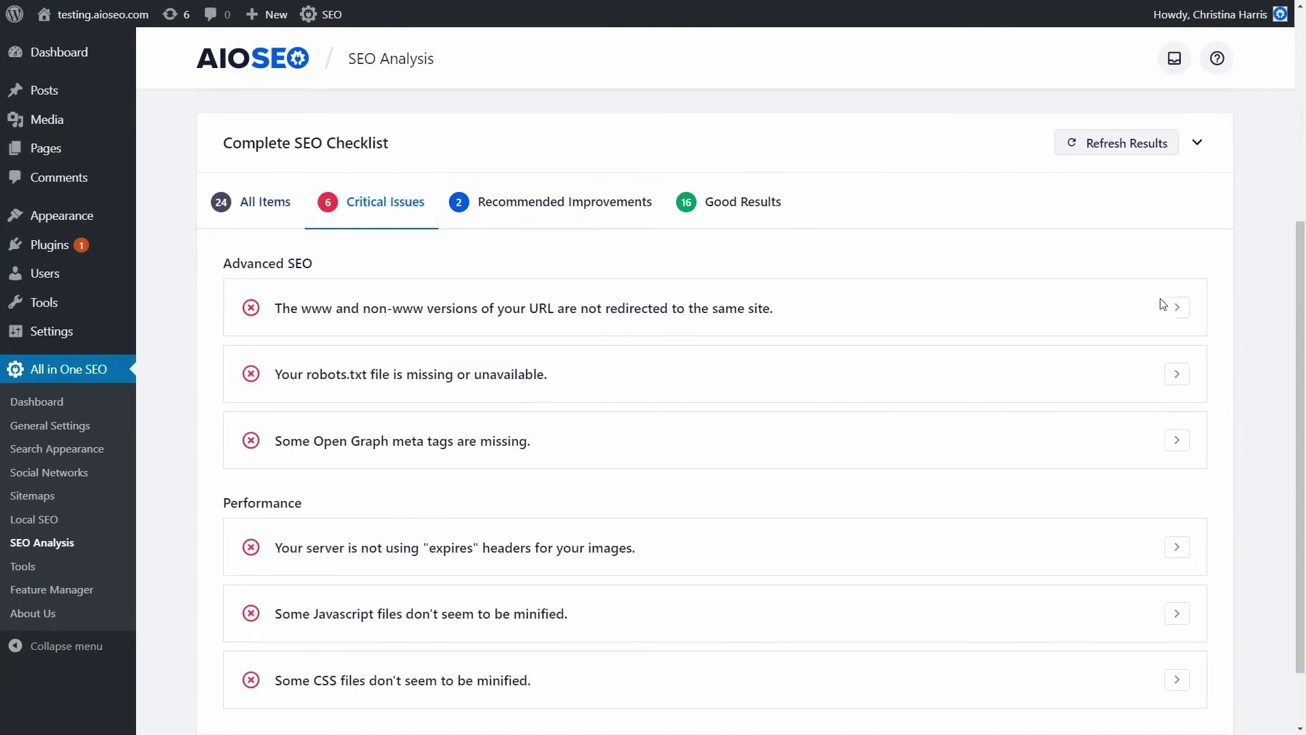
left_click(1181, 310)
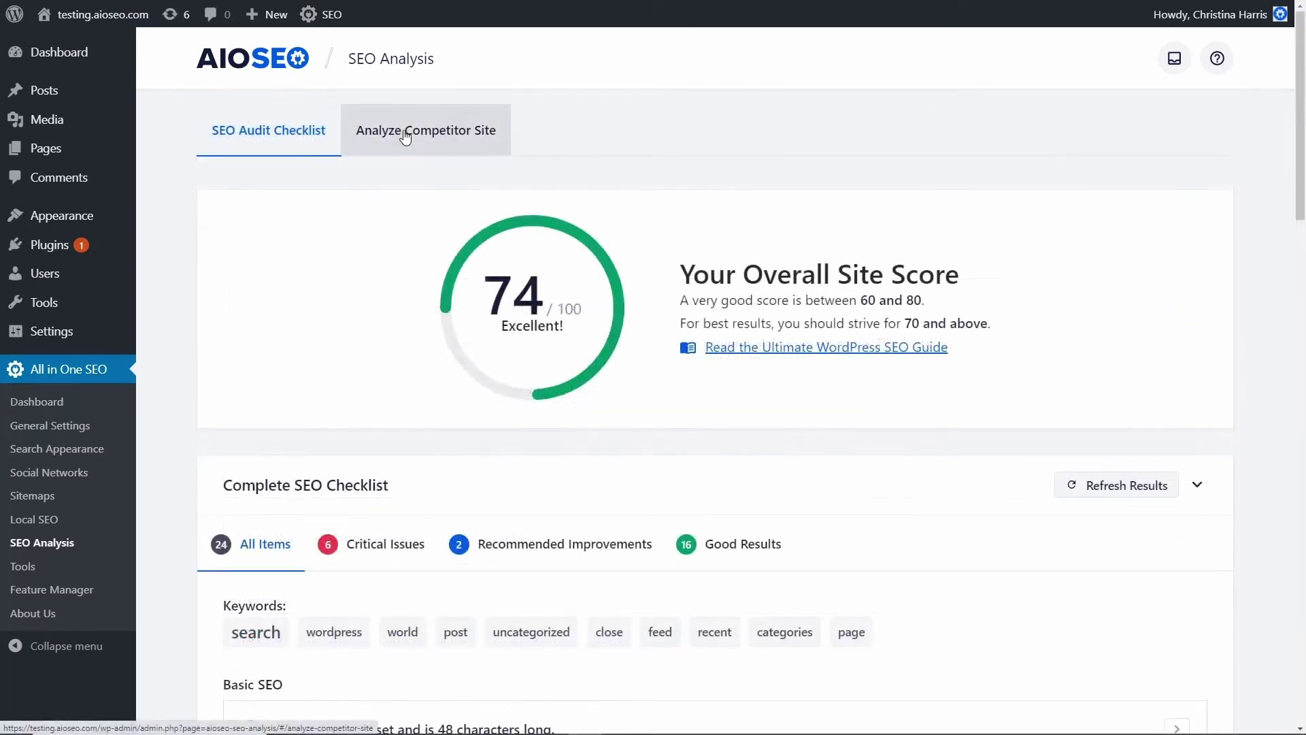
left_click(406, 136)
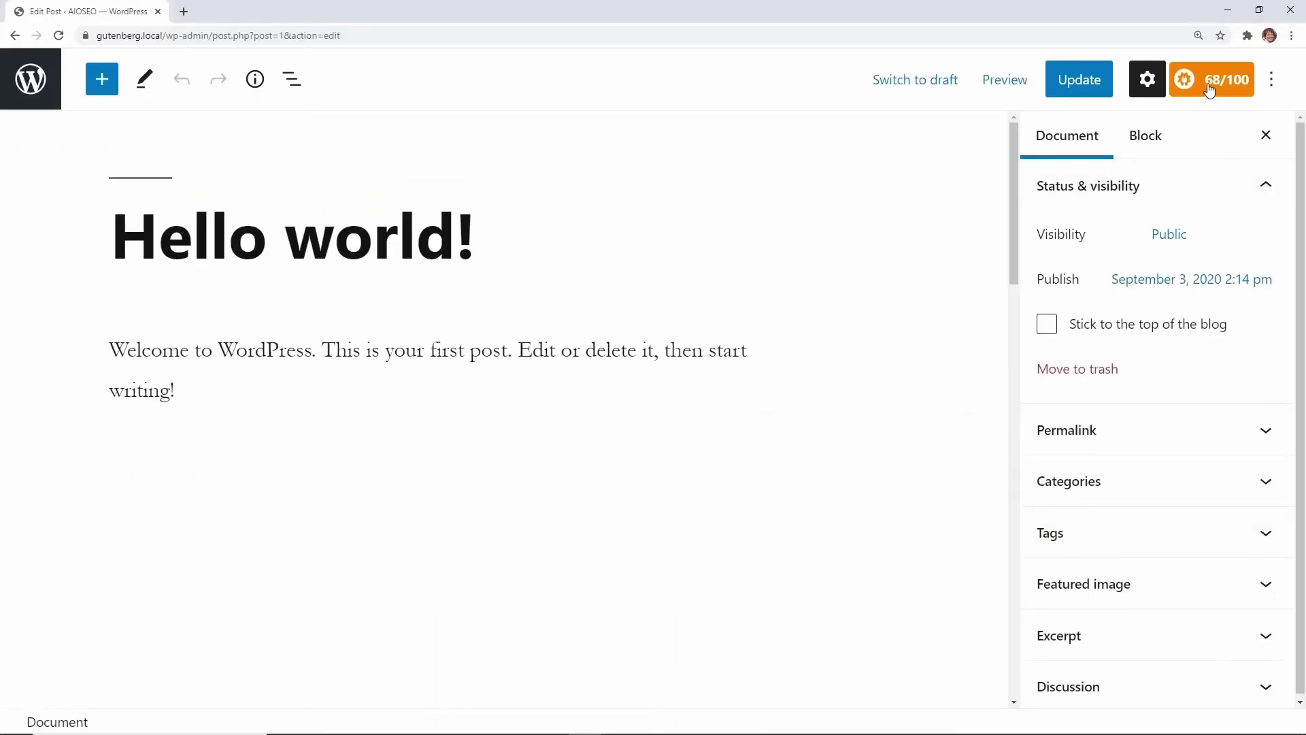
Open the Hello world! post's 68/100 AIOSEO panel and expand Basic SEO.
left_click(1211, 82)
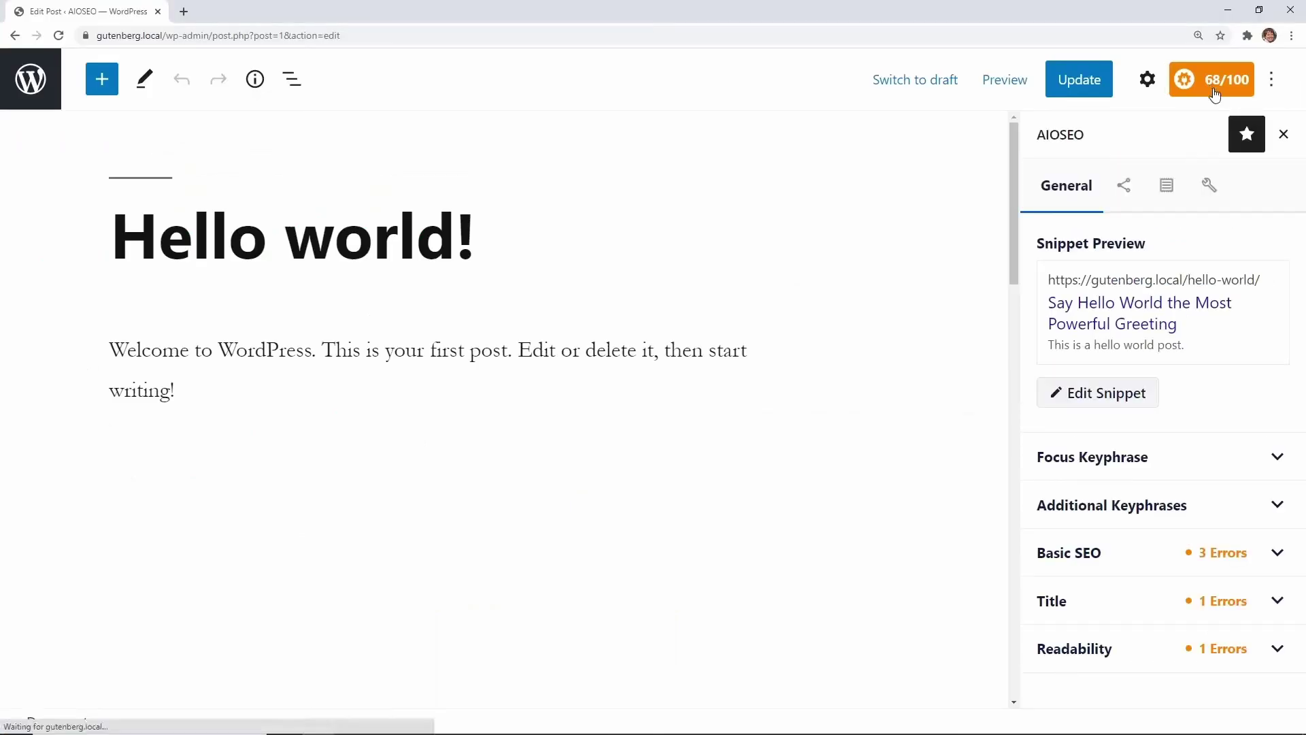
left_click(1262, 555)
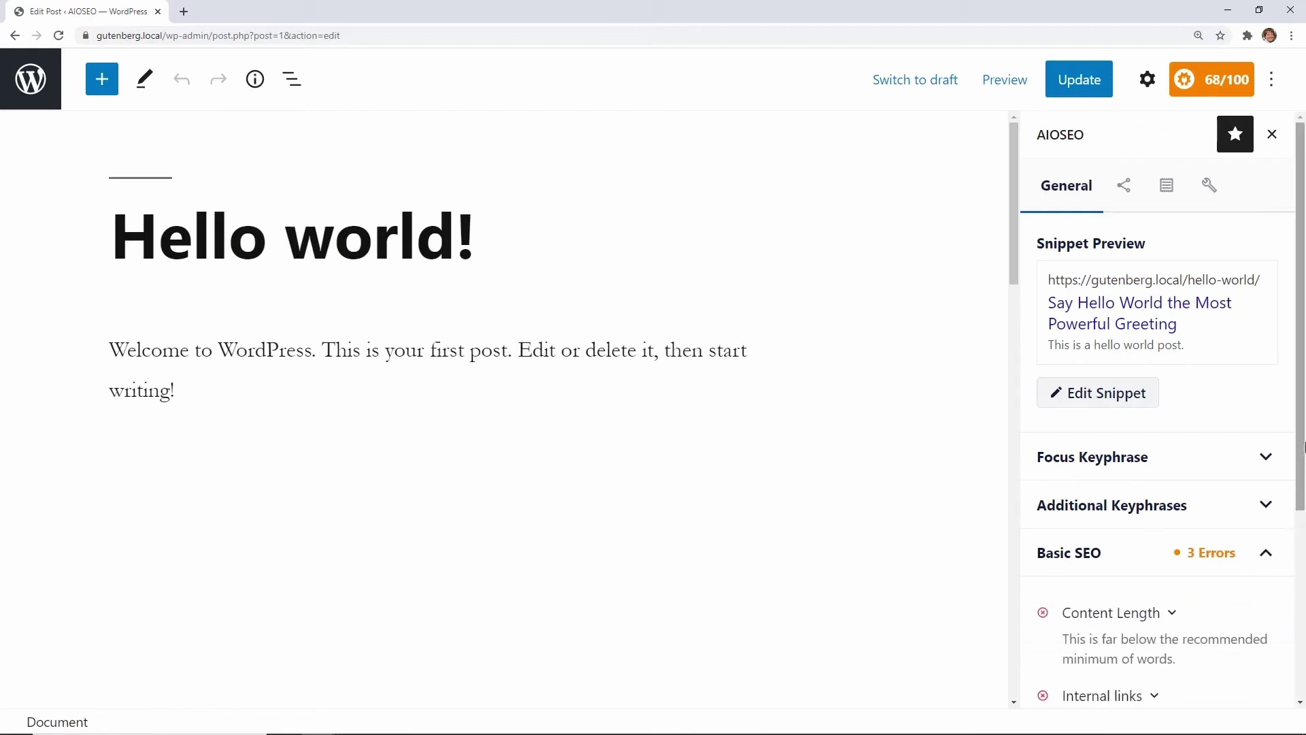
left_click_drag(1303, 446, 1303, 648)
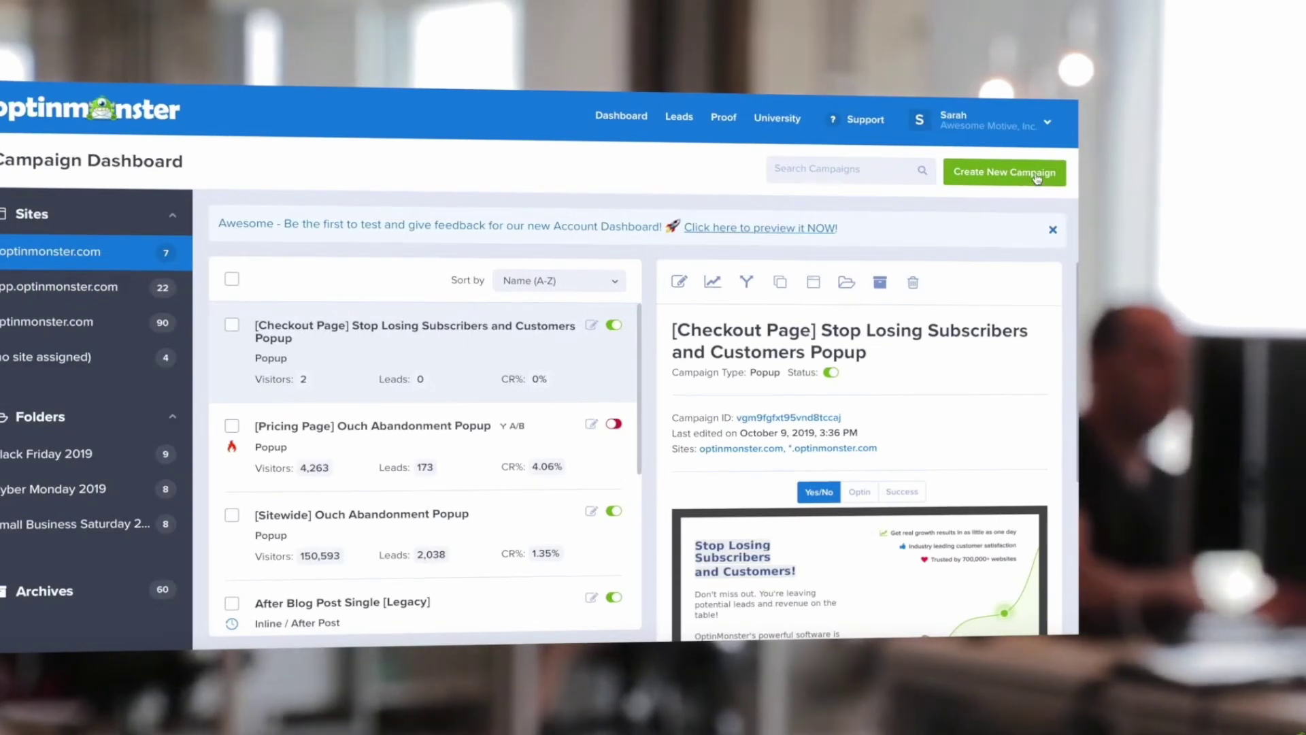
Create a campaign from the Cyber template and change the offer to 20% off.
left_click(1036, 178)
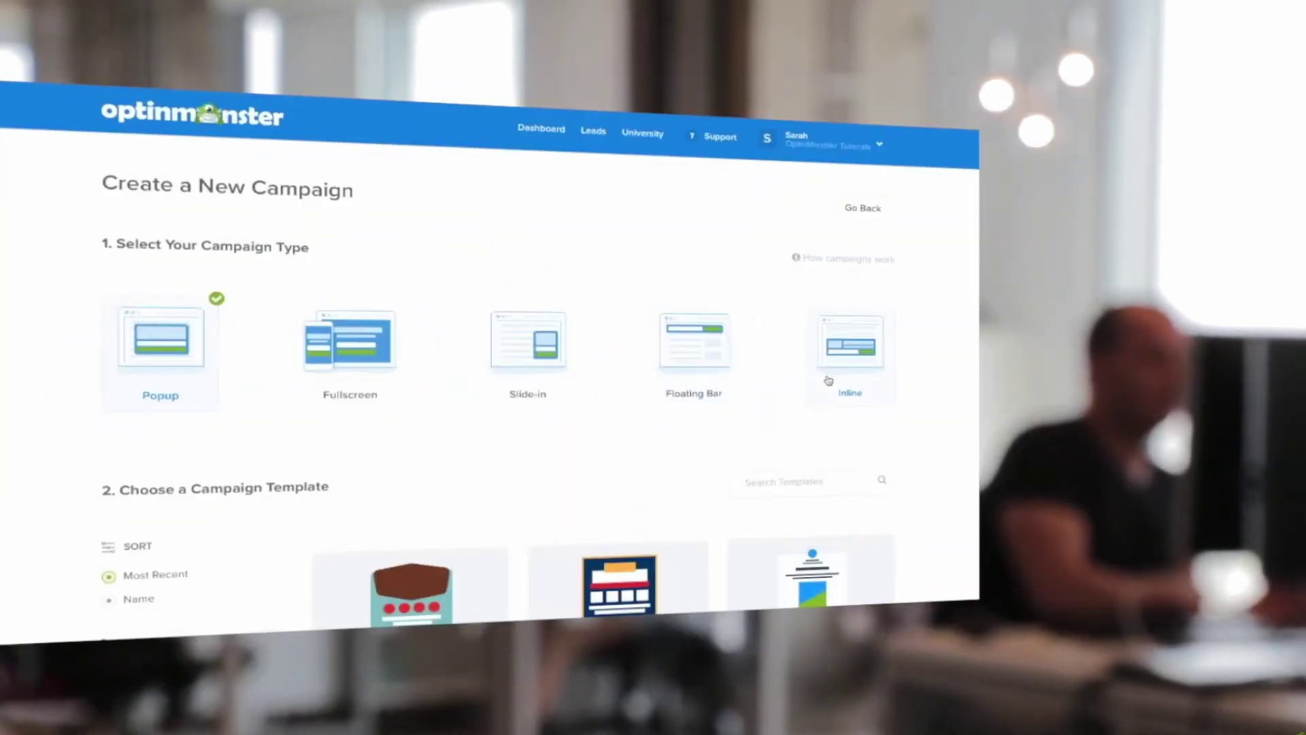
scroll(887, 456, "down", 5)
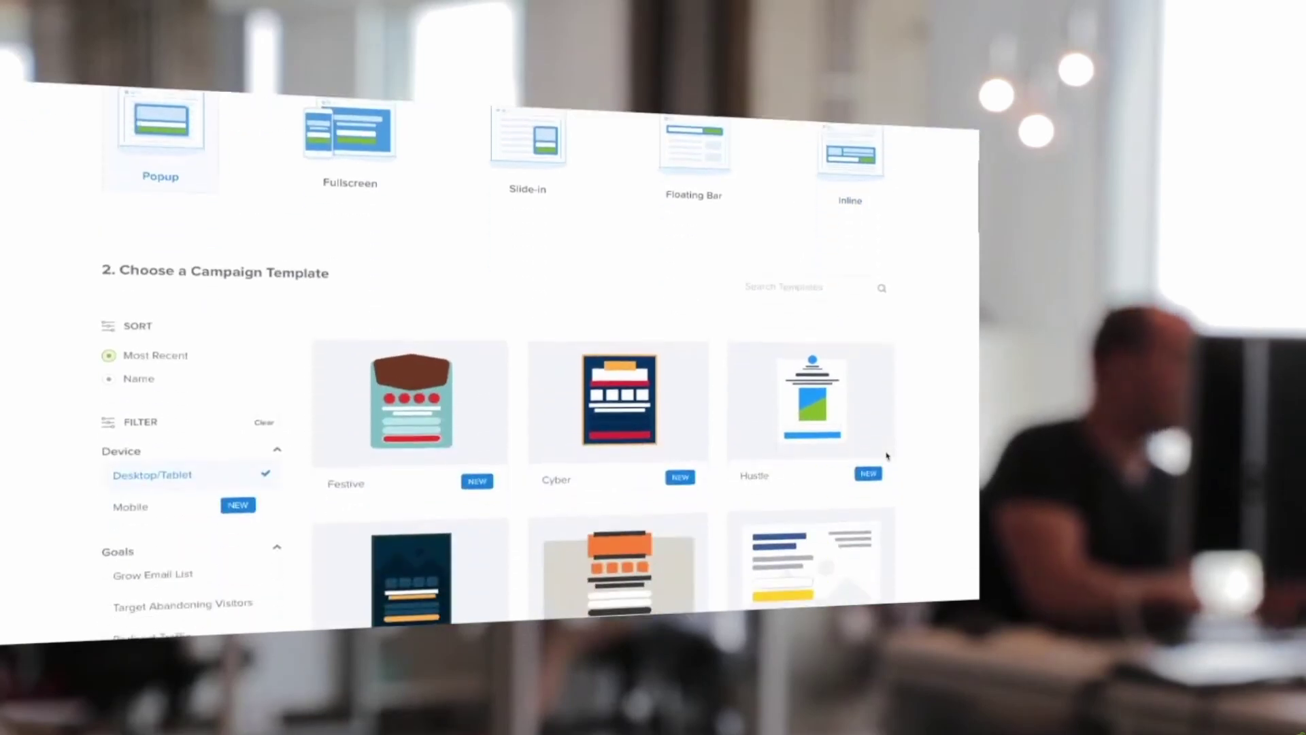
mouse_move(609, 275)
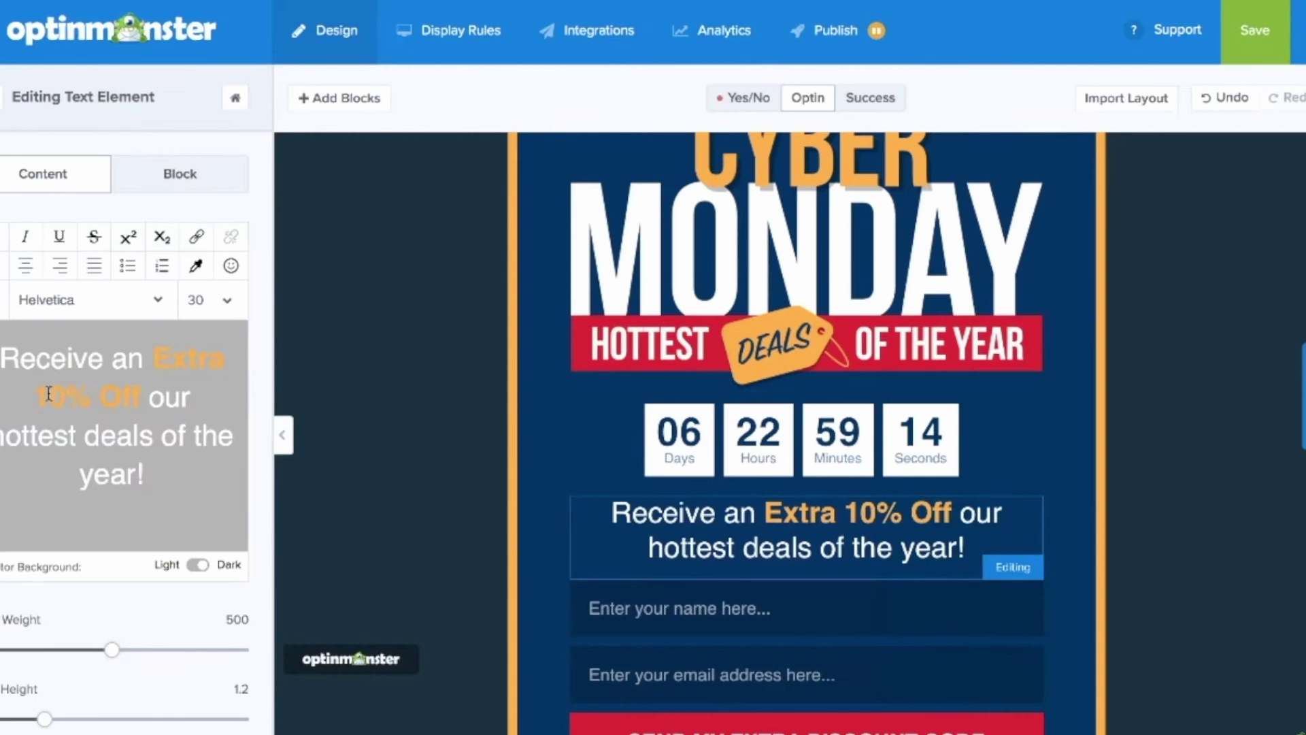
type("2")
Set the offer text font to Abril Fatface.
left_click(158, 300)
scroll(116, 435, "down", 3)
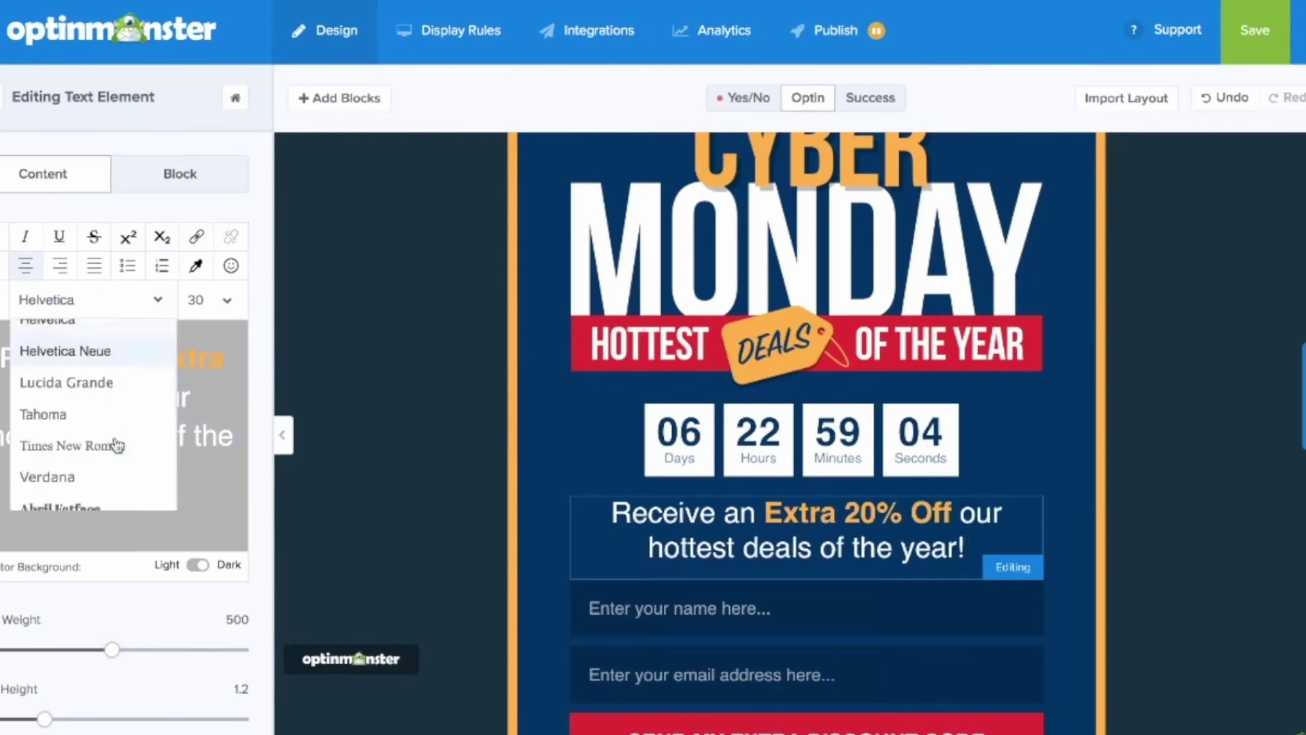
left_click(117, 443)
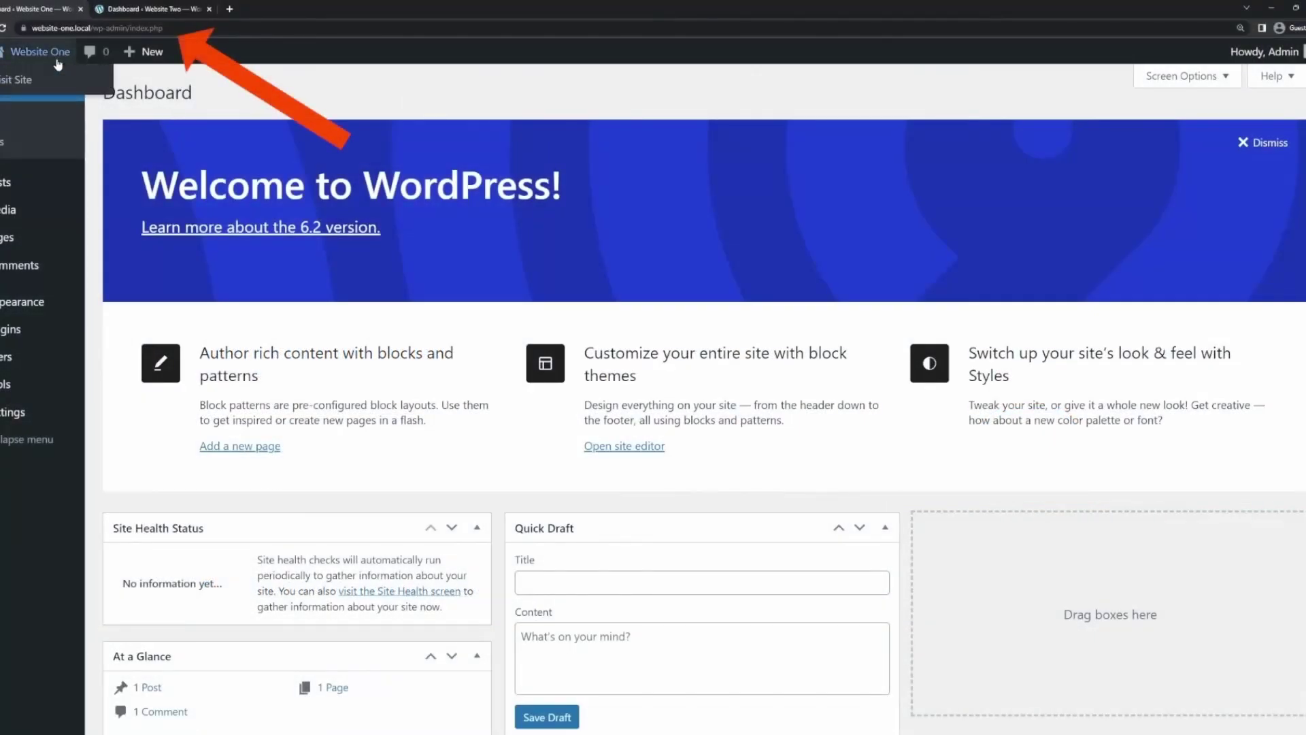
On Website One, install and activate the Duplicator plugin found by searching 'duplicator'.
mouse_move(48, 60)
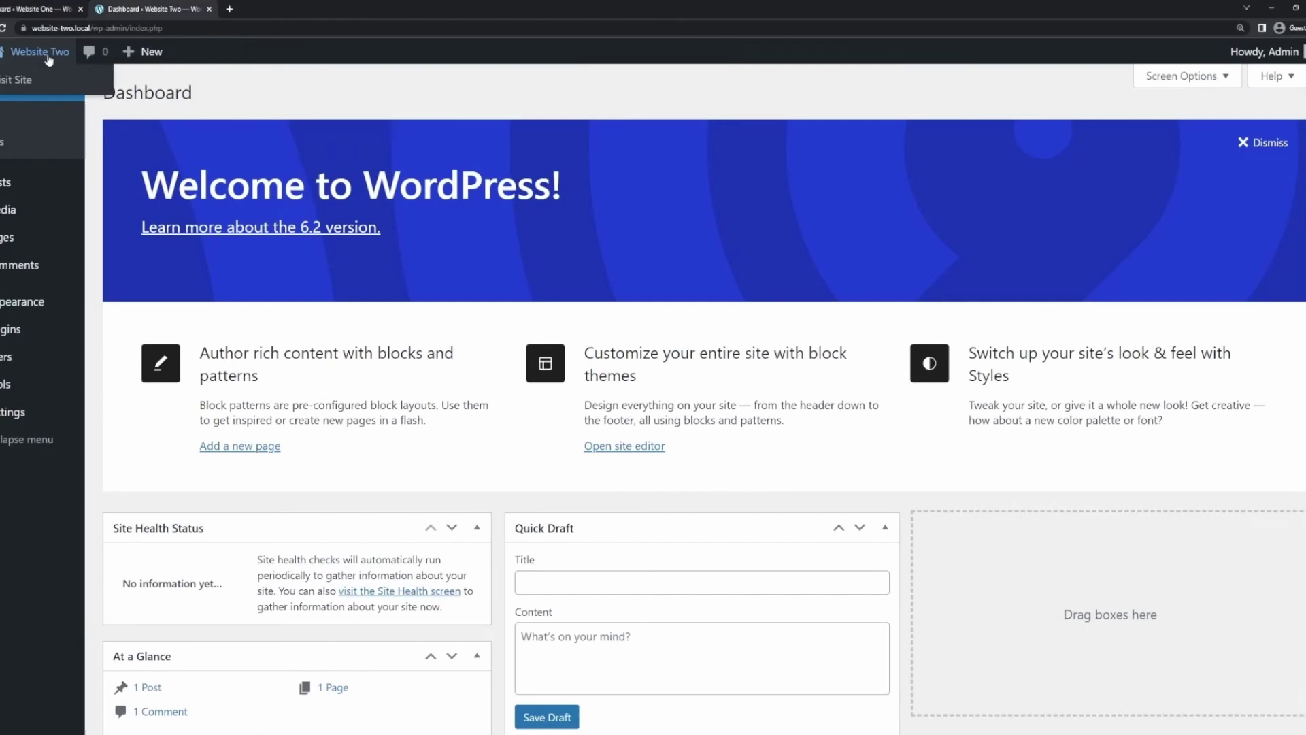
key("ctrl+1")
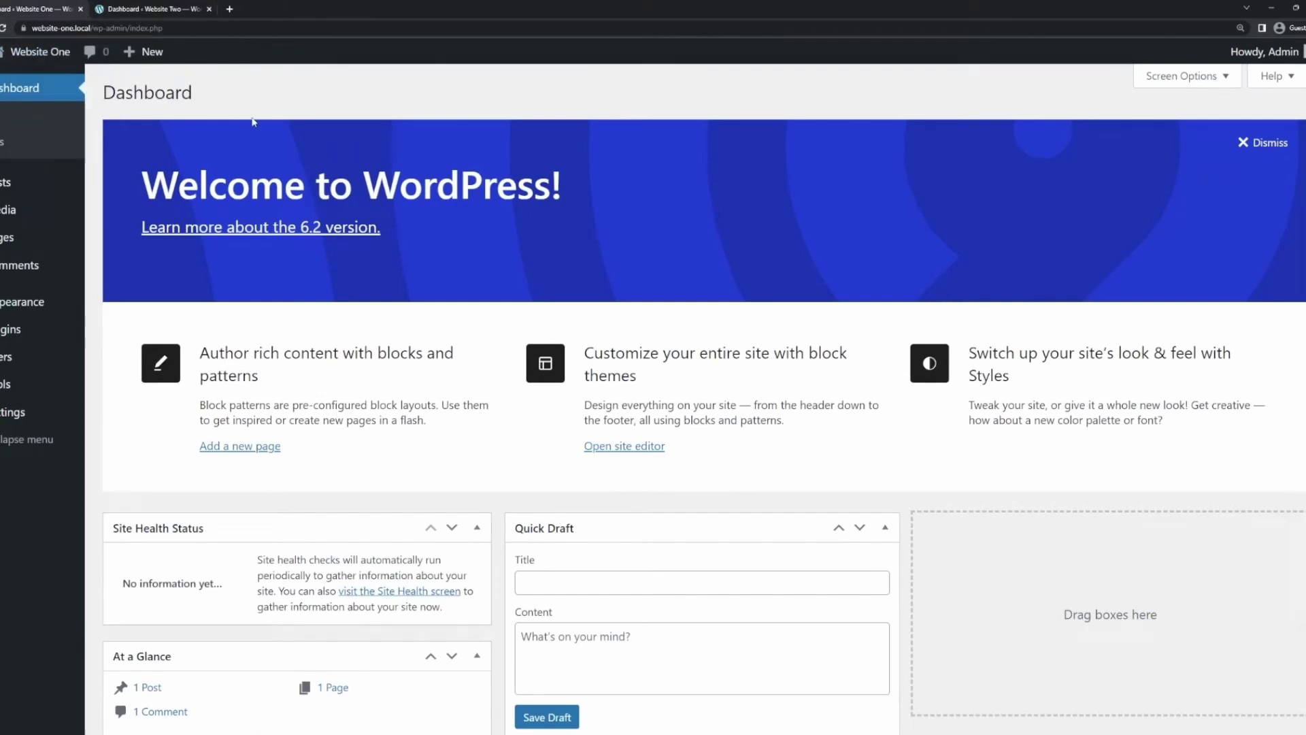
left_click(57, 15)
mouse_move(15, 335)
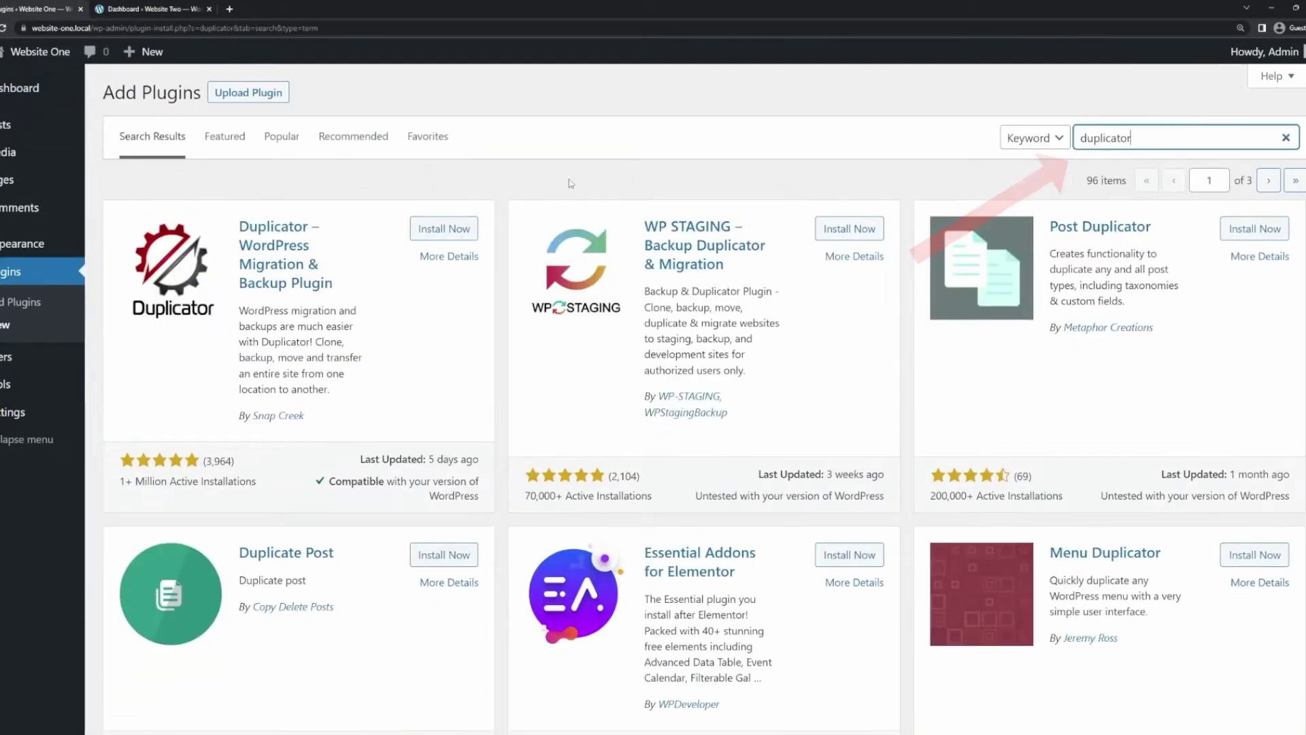
left_click(454, 231)
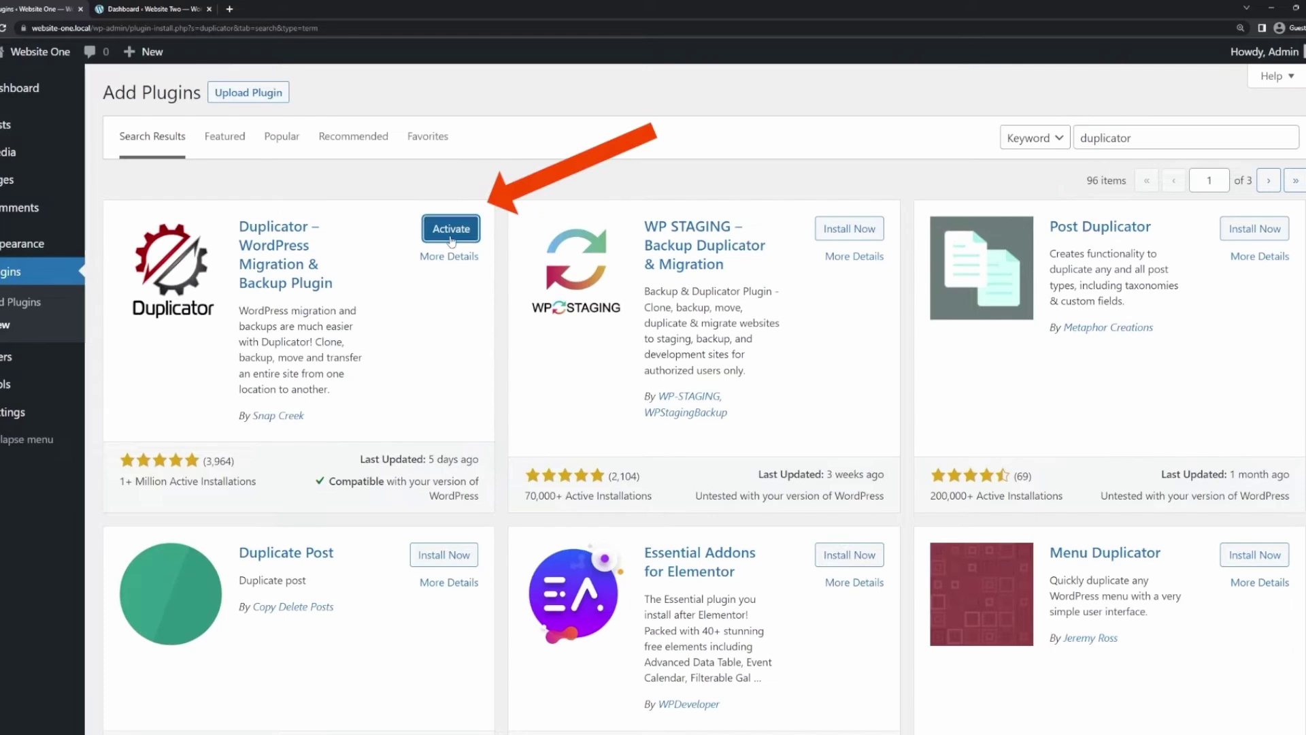
left_click(451, 235)
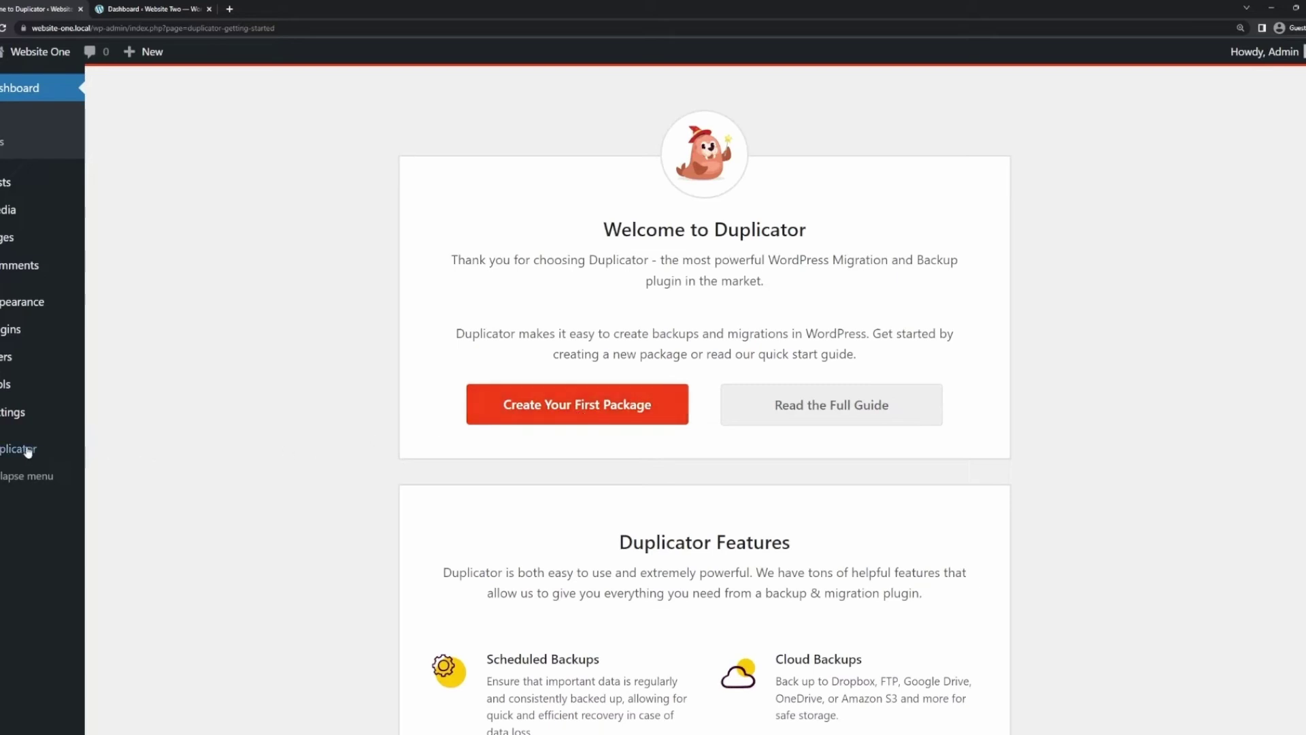
Go to Duplicator's Packages page for Website One, which lists no packages yet.
mouse_move(12, 452)
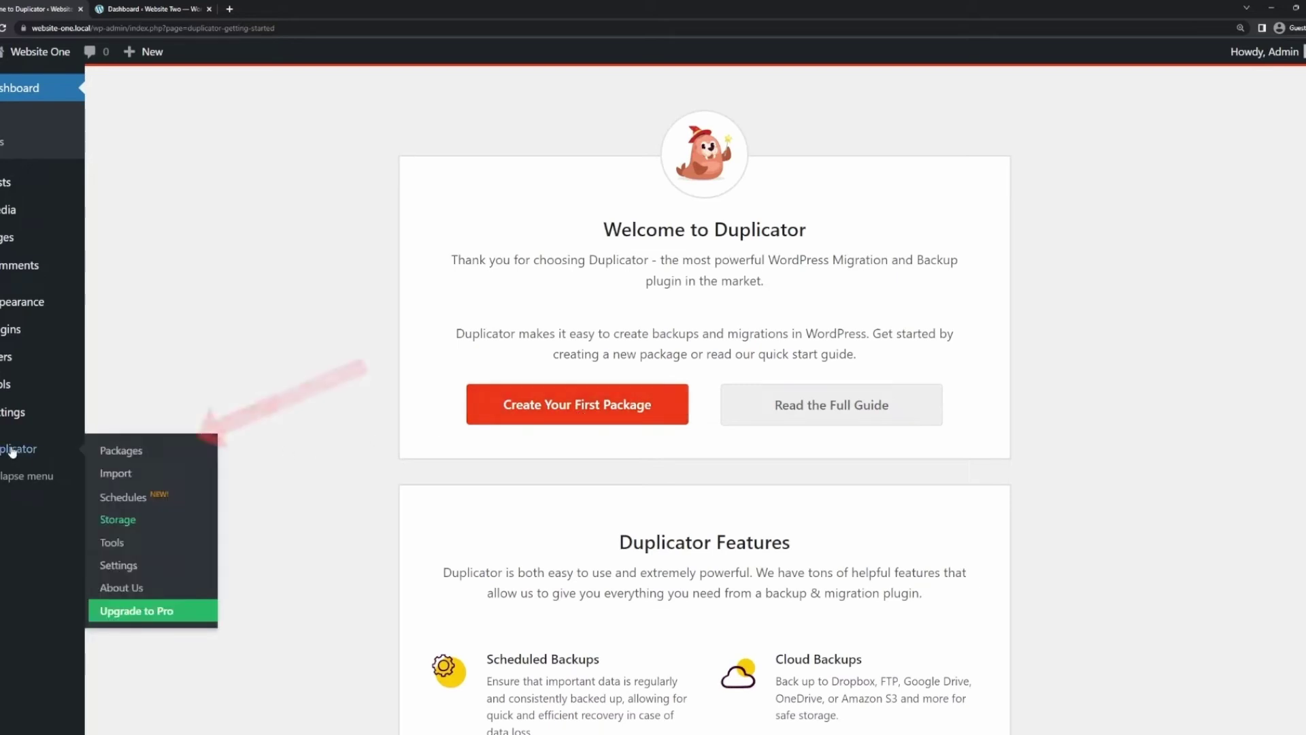
left_click(122, 451)
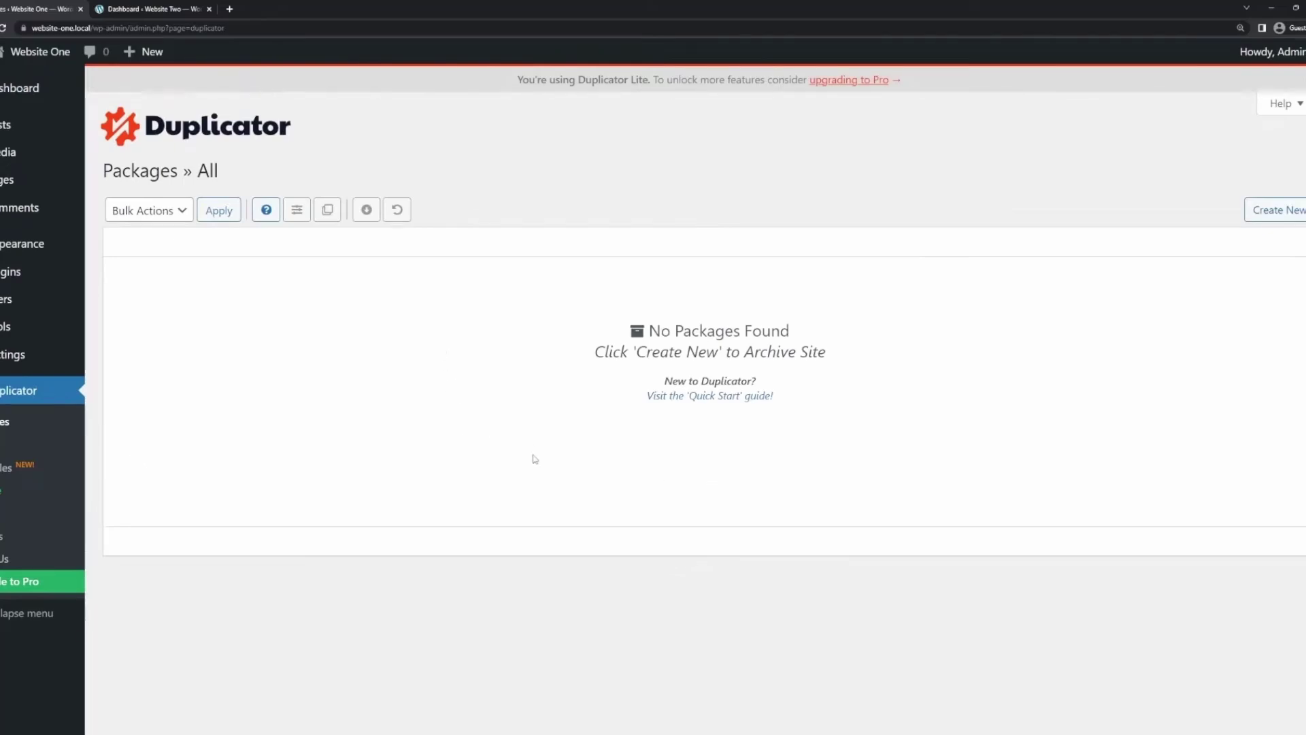
Start a new package with the default name 20230405_websiteone and add a notes area.
left_click(1270, 222)
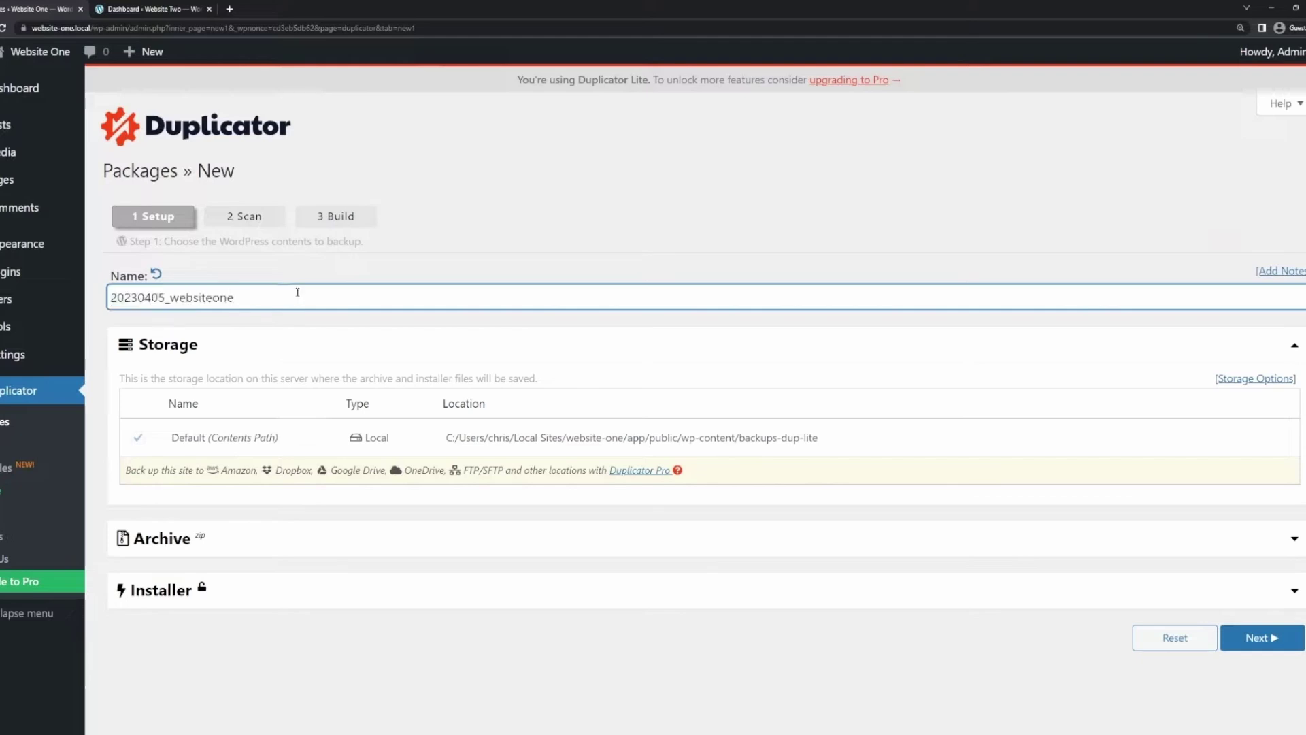
left_click(1283, 274)
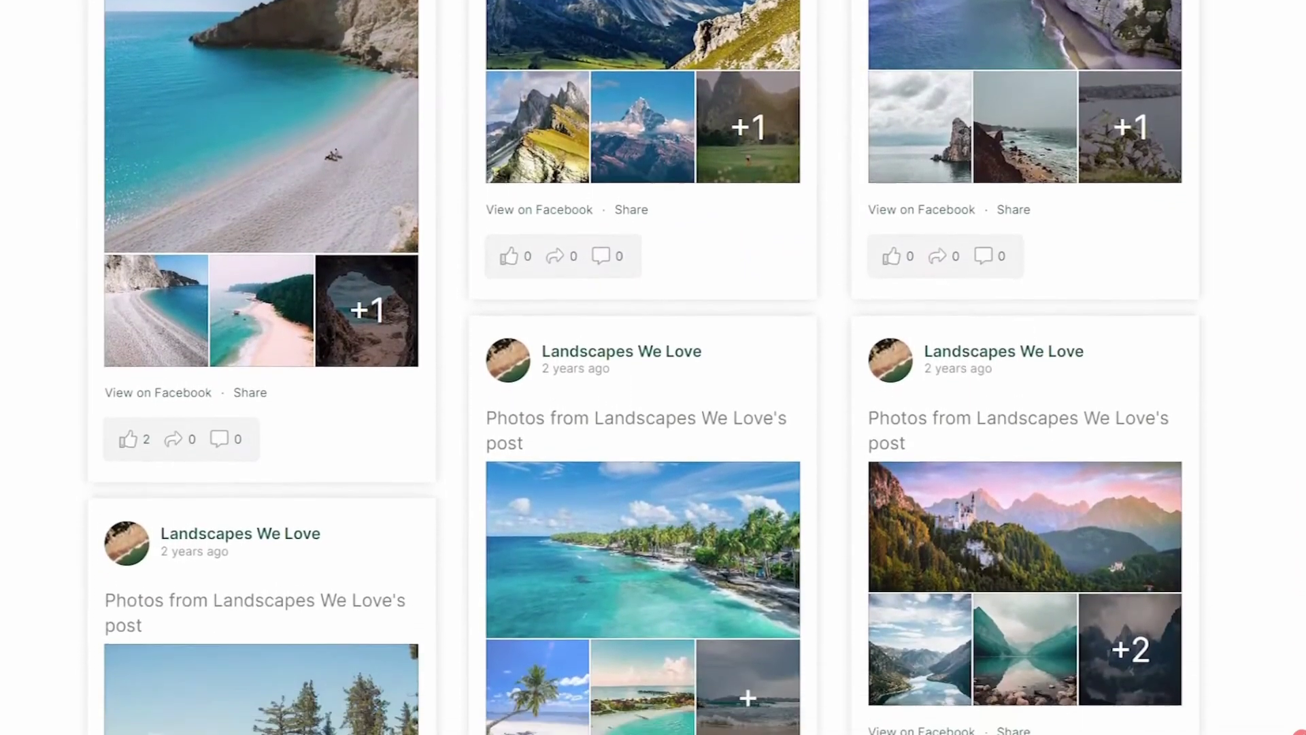
Add the second account as an Instagram feed source, then try Masonry and Highlight before choosing Grid.
scroll(645, 368, "down", 2)
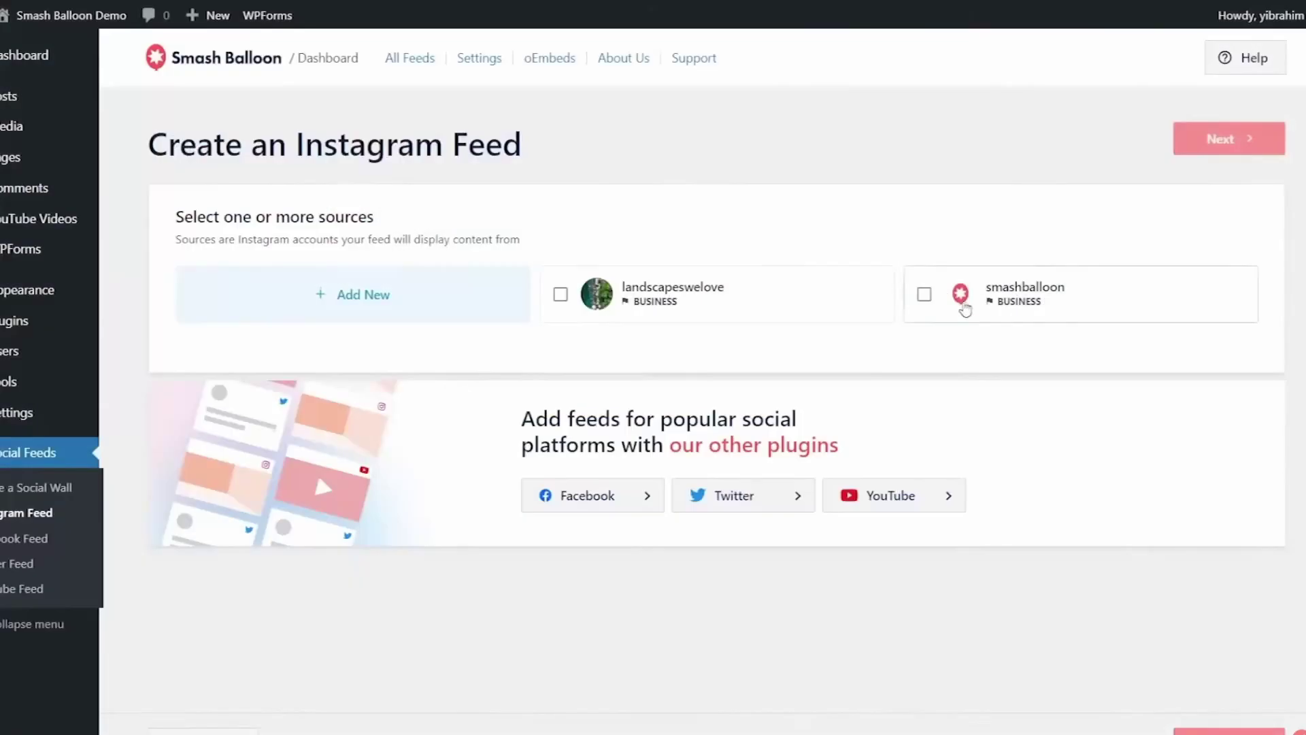
left_click(965, 305)
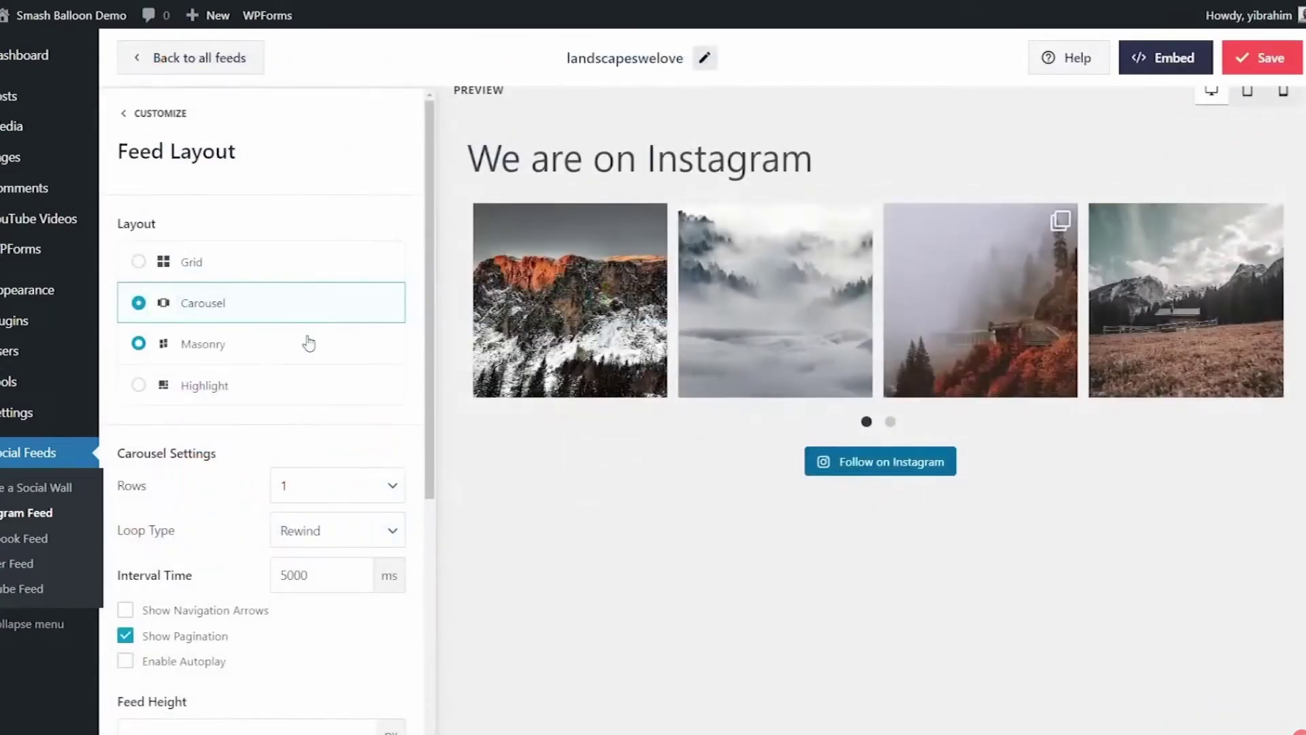
left_click(308, 347)
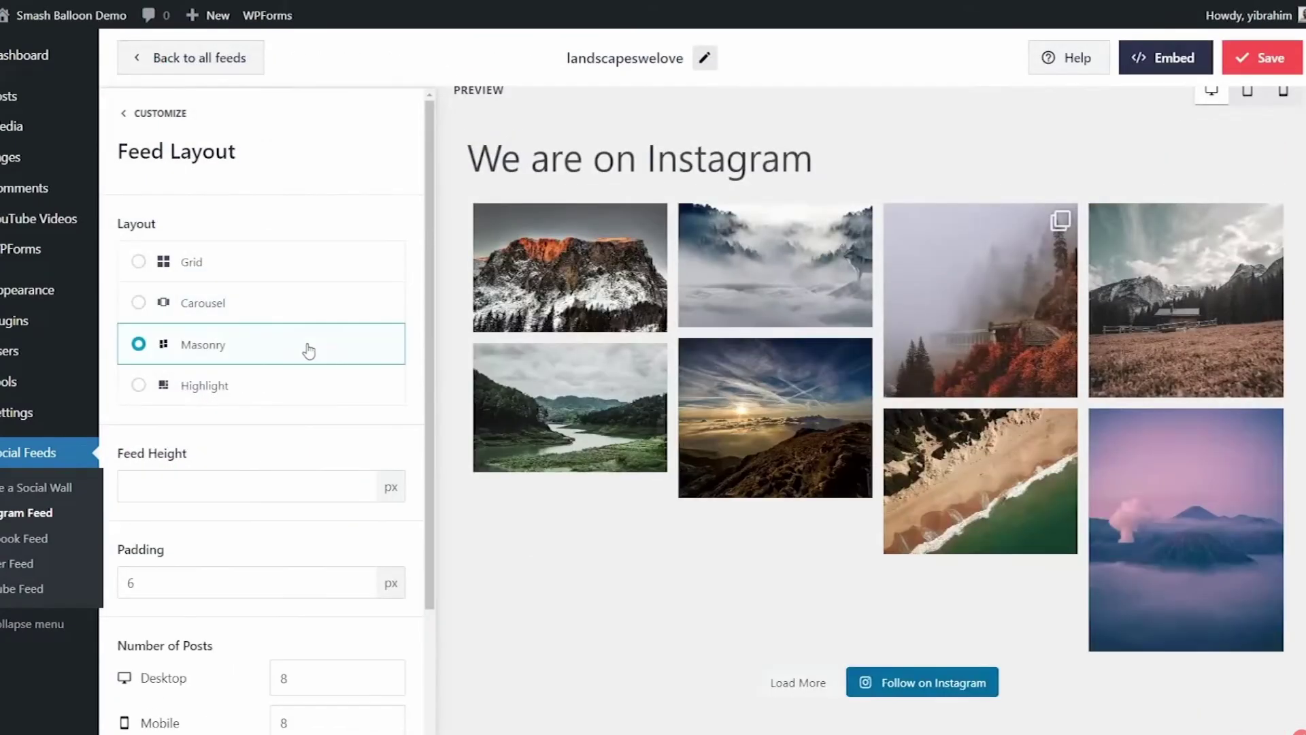
left_click(309, 386)
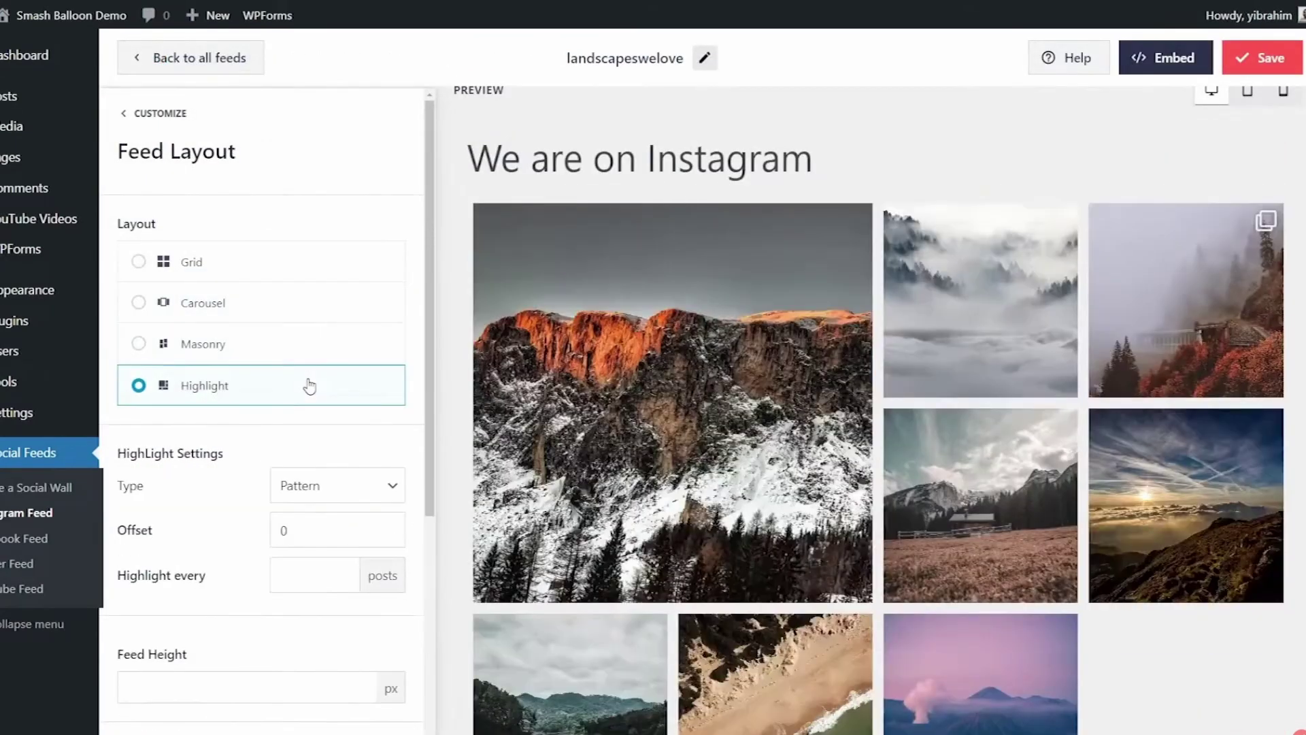
left_click(313, 272)
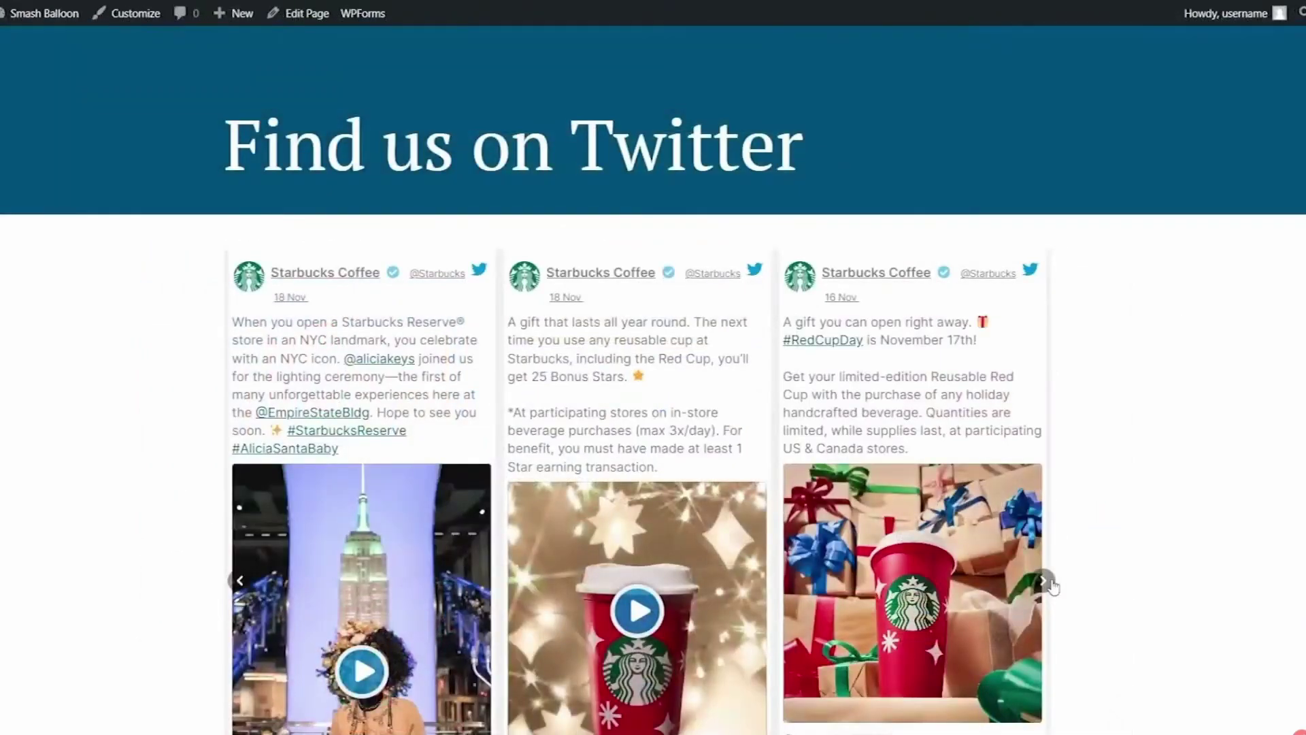
Advance the Starbucks tweet carousel by three tweets.
left_click(1051, 585)
left_click(1051, 585)
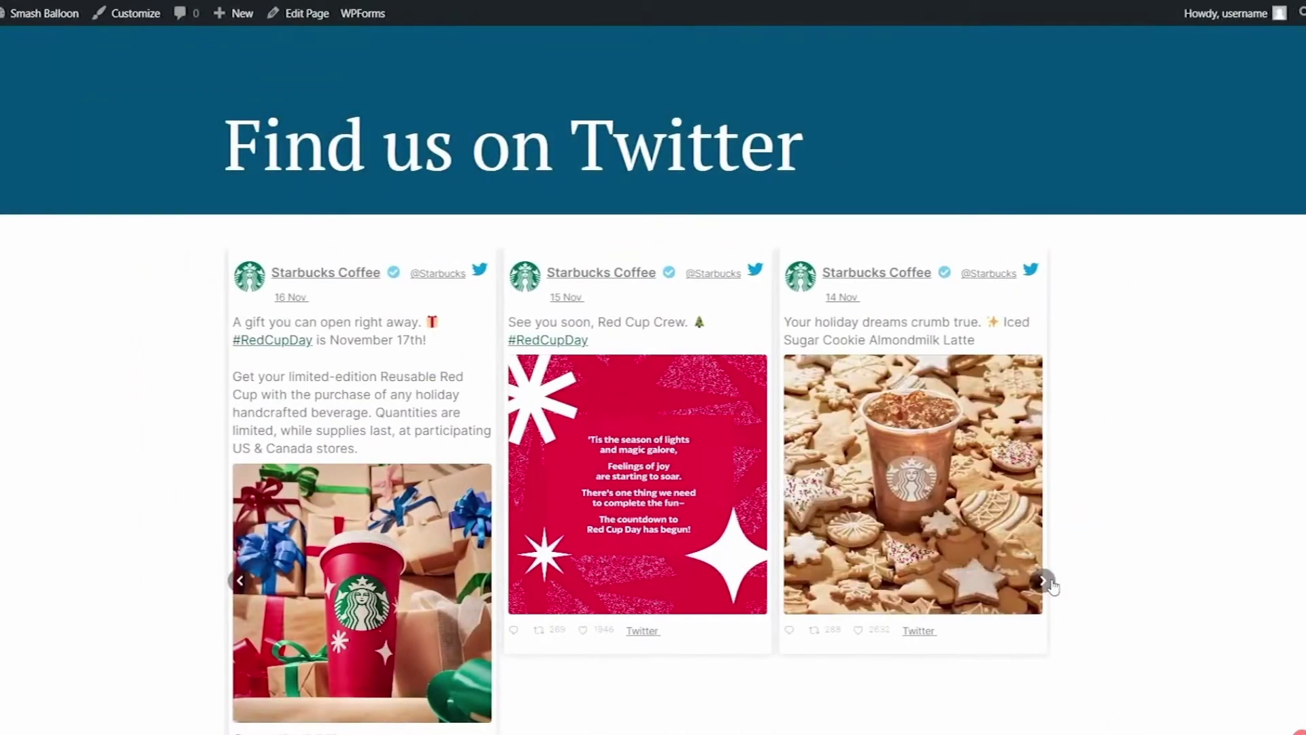
left_click(1051, 585)
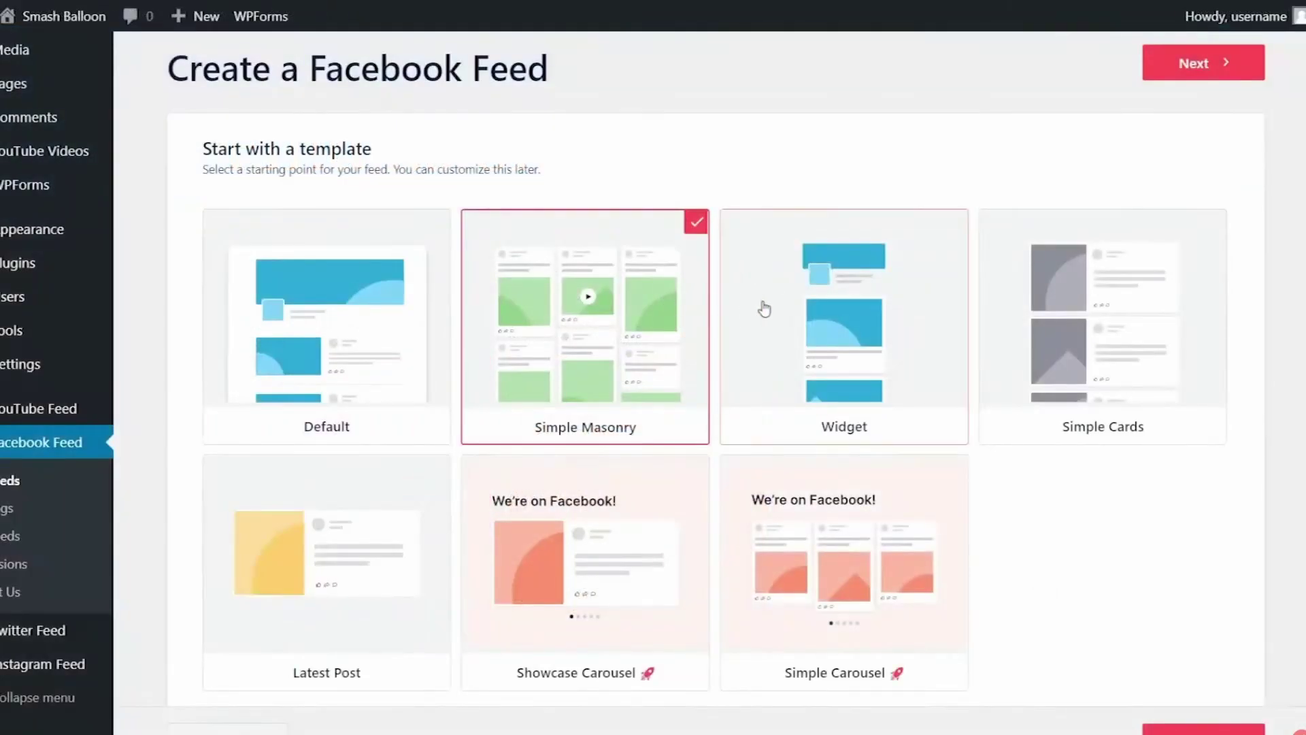
Try the Widget, Simple Cards and Latest Post templates, then pick Showcase Carousel for the Facebook feed.
left_click(773, 308)
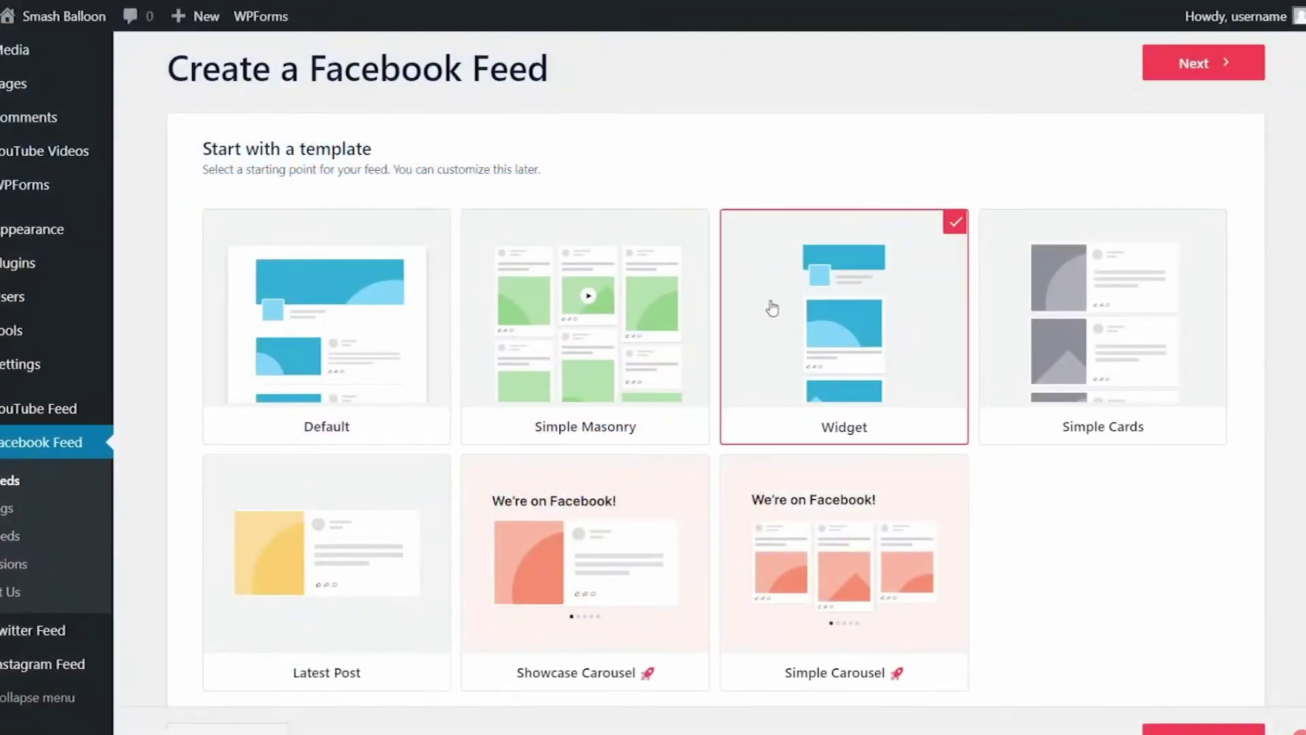
left_click(1012, 306)
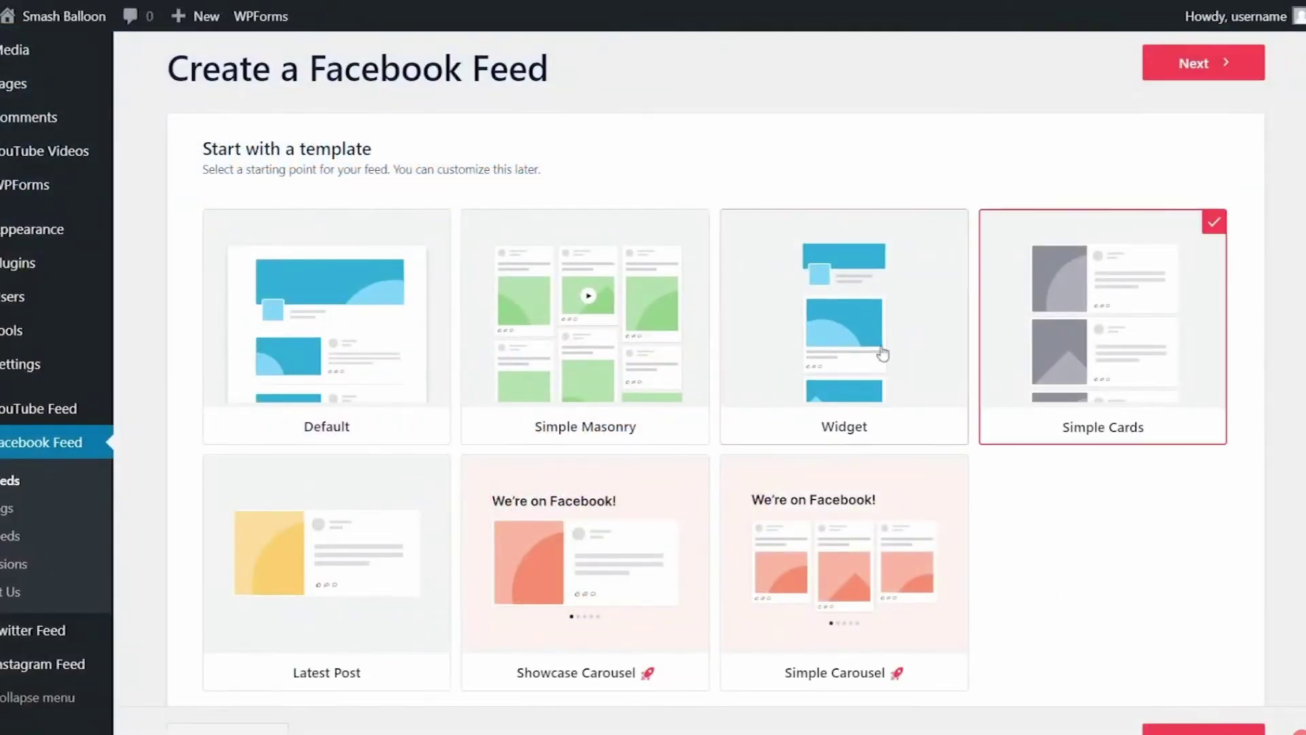
left_click(371, 542)
left_click(584, 553)
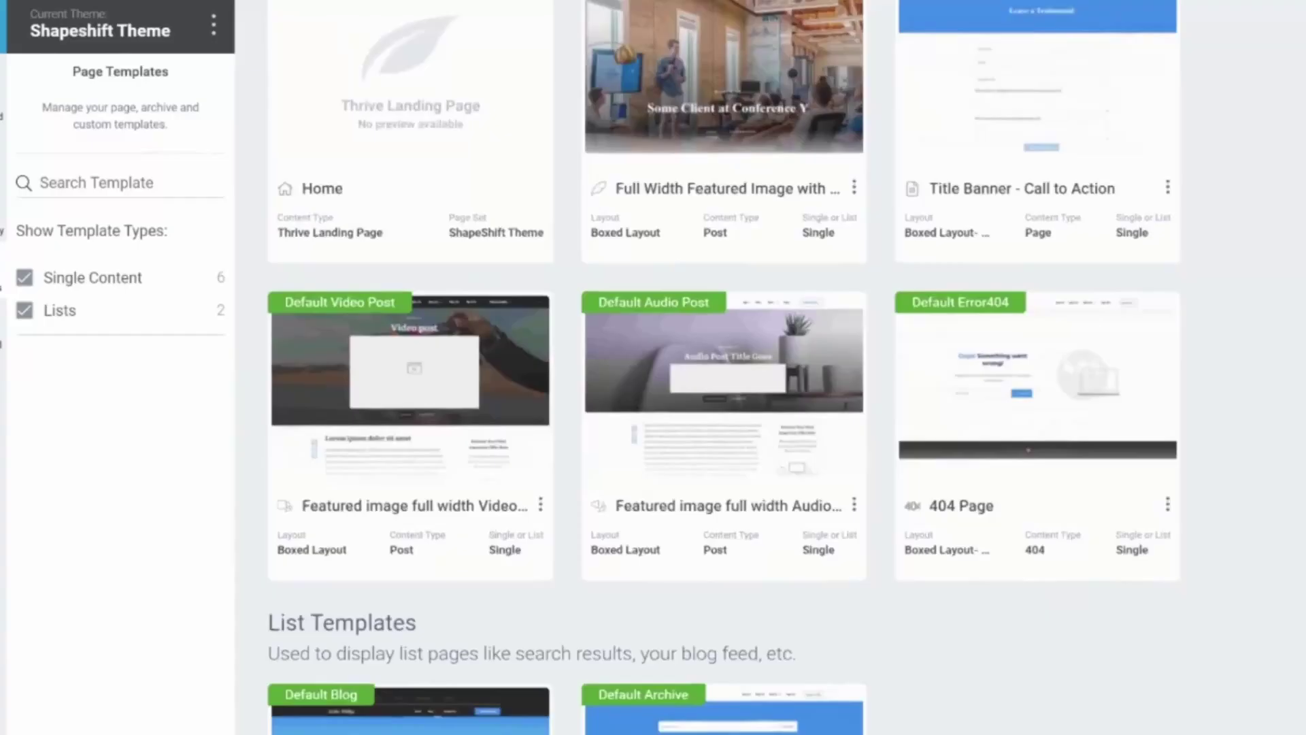
Replace the post template's header with a different header design.
scroll(723, 367, "down", 2)
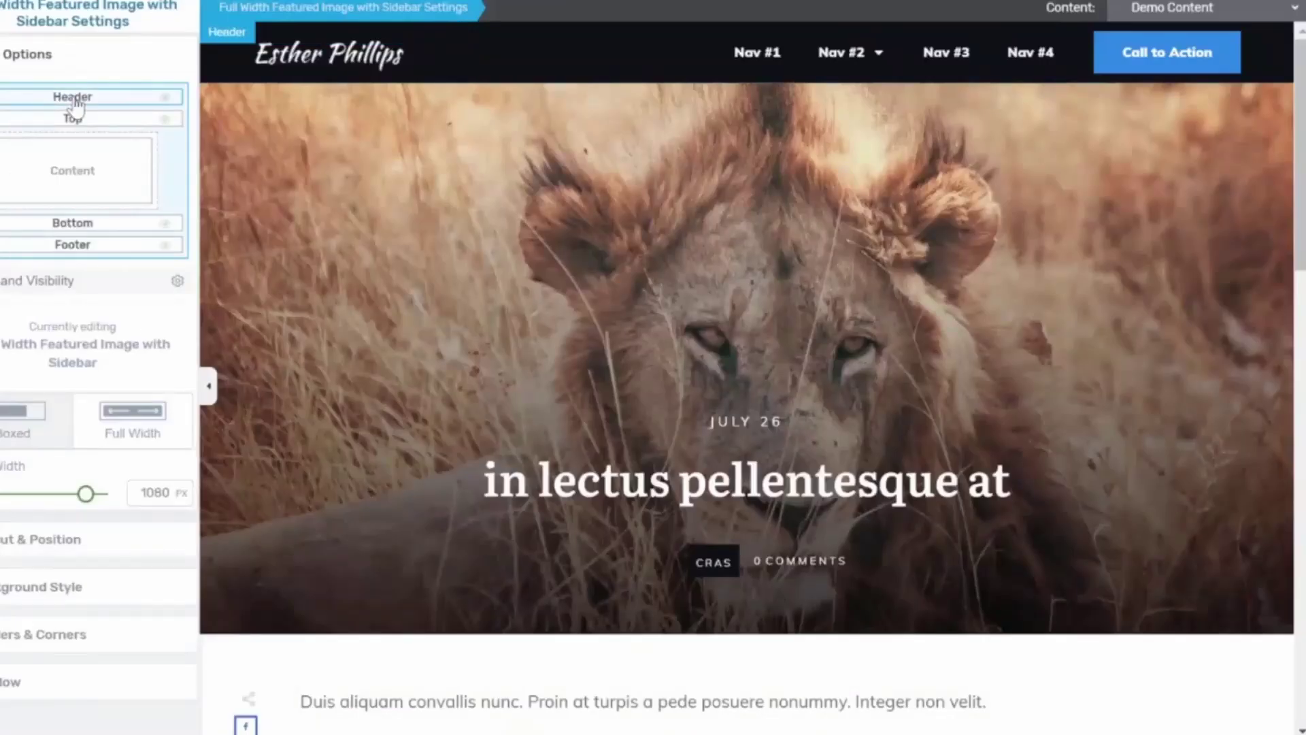
left_click(74, 101)
left_click(34, 417)
scroll(540, 470, "down", 1)
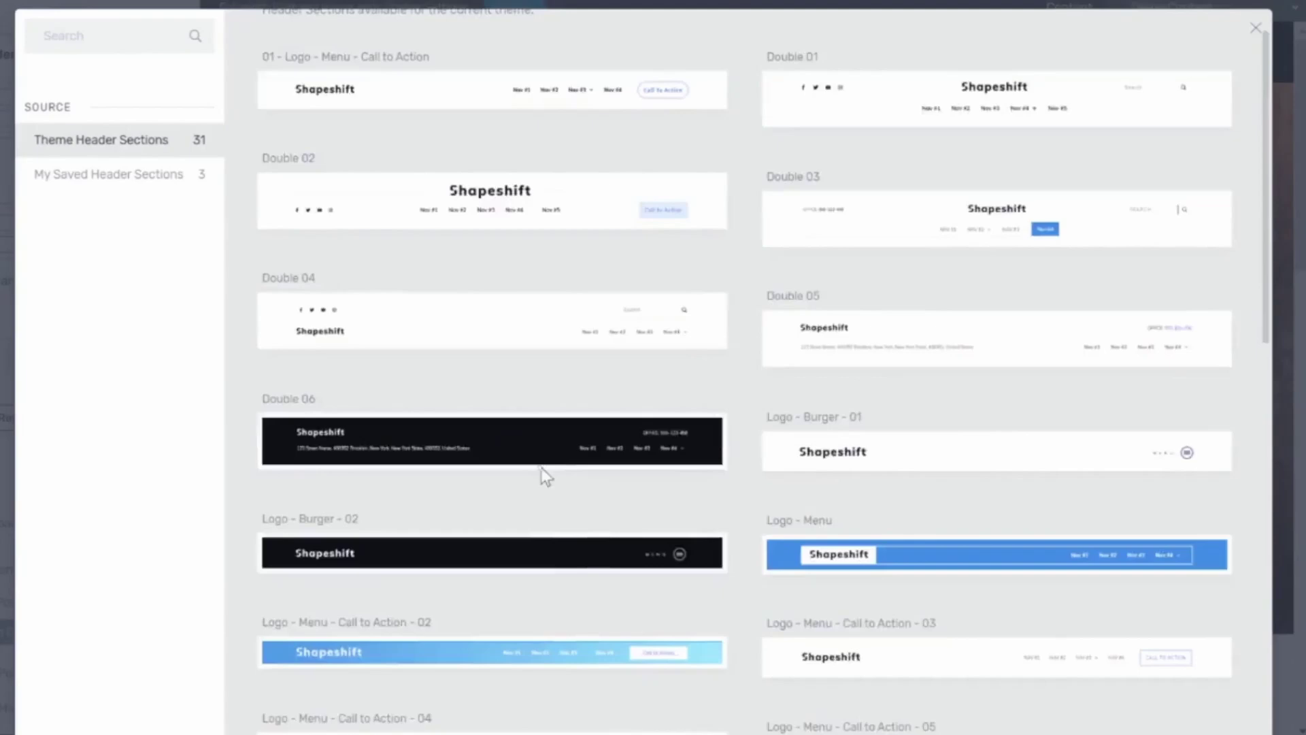
left_click(541, 468)
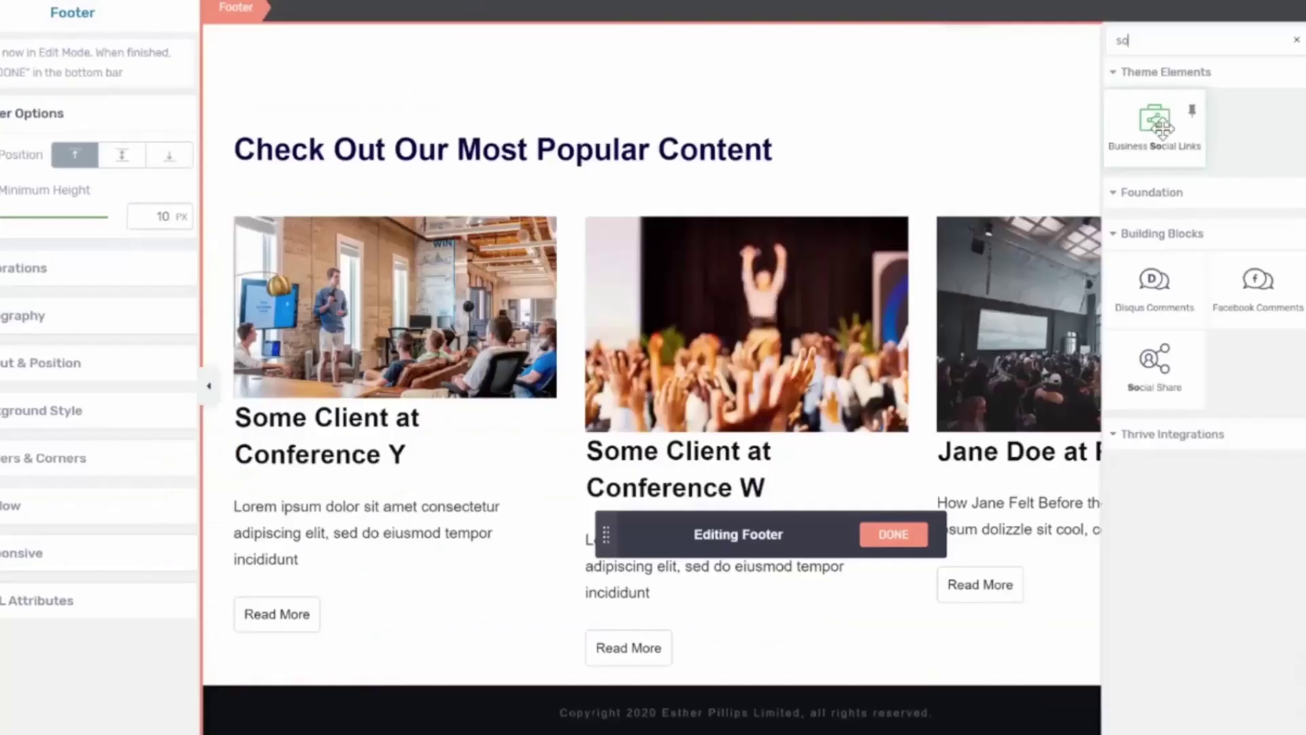
Add Business Social Links to the footer and show a sidebar beside the post content.
left_click_drag(1157, 125, 720, 732)
left_click(893, 534)
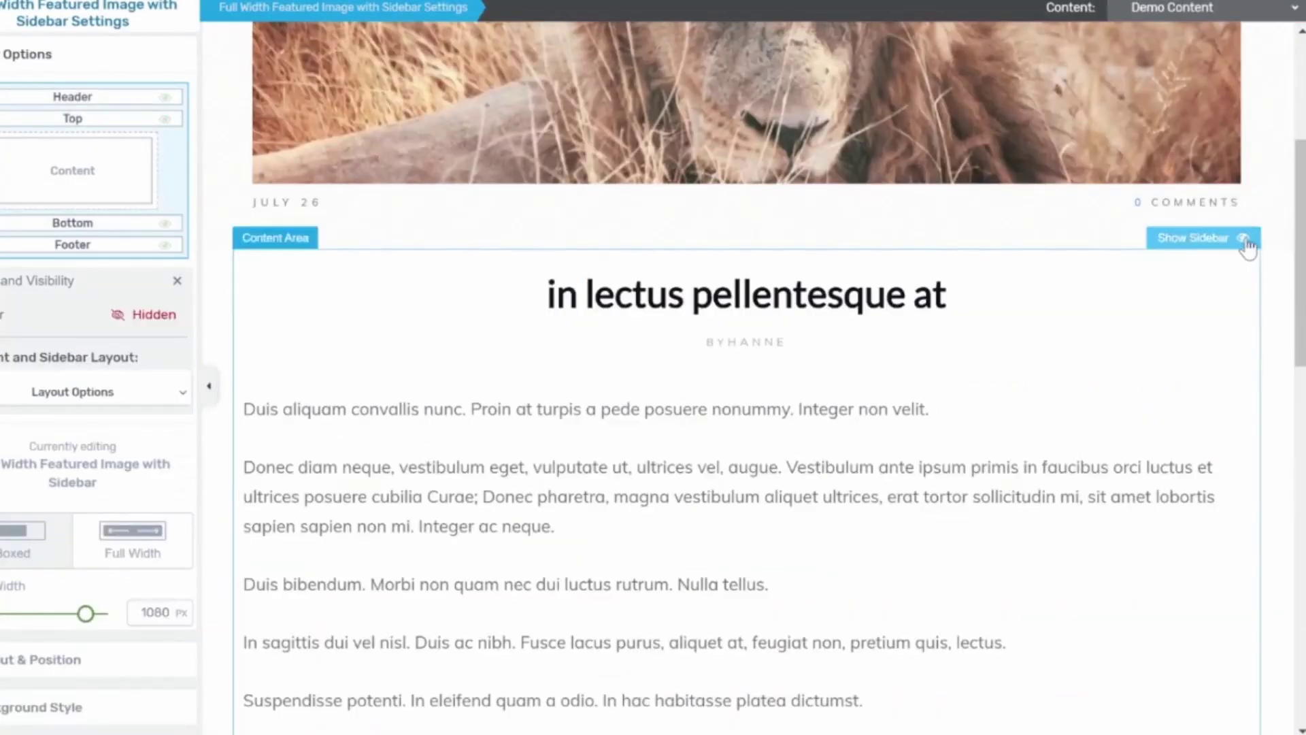
left_click(1247, 240)
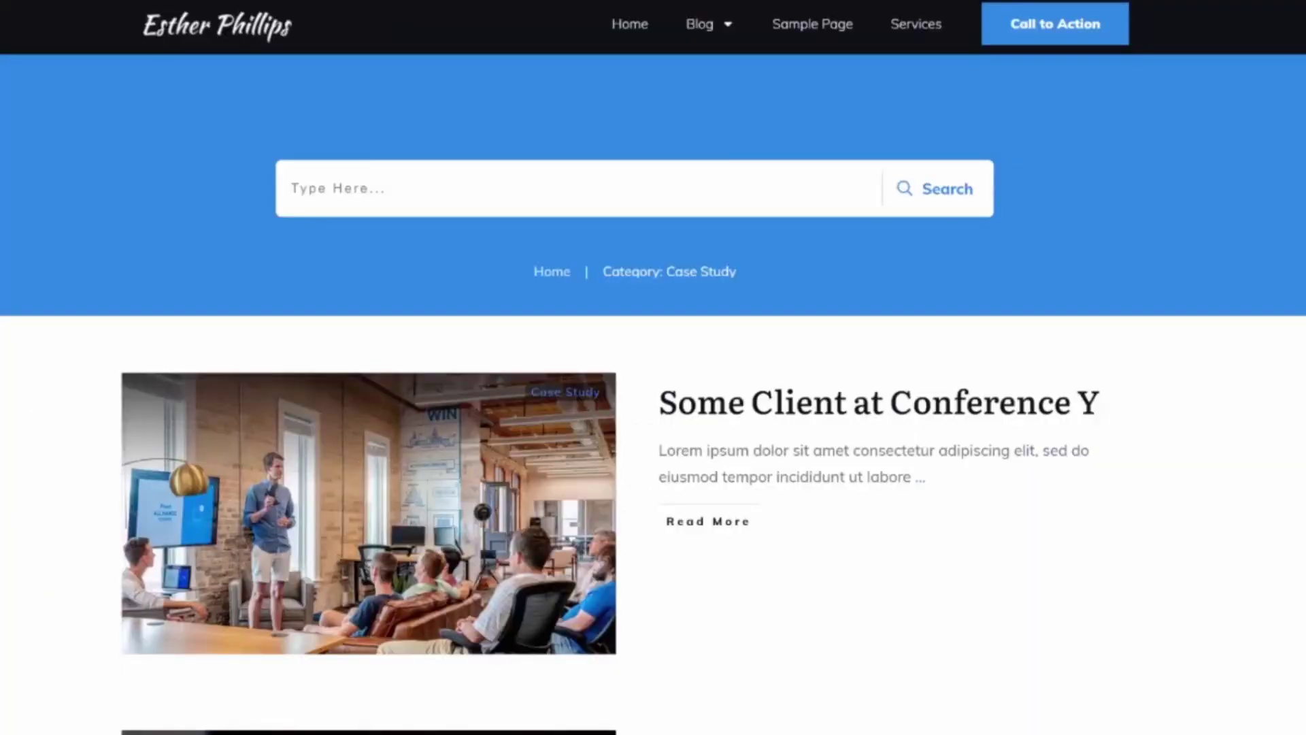
scroll(654, 368, "down", 4)
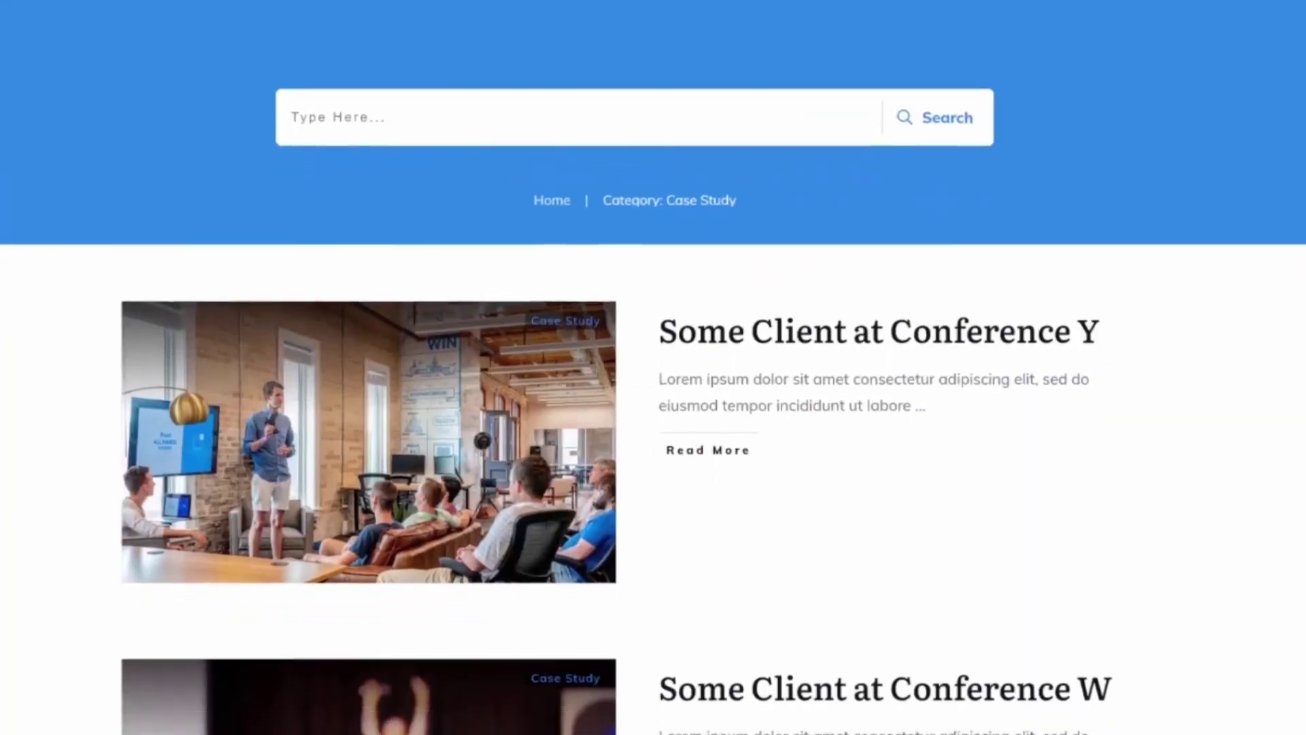
scroll(653, 367, "down", 10)
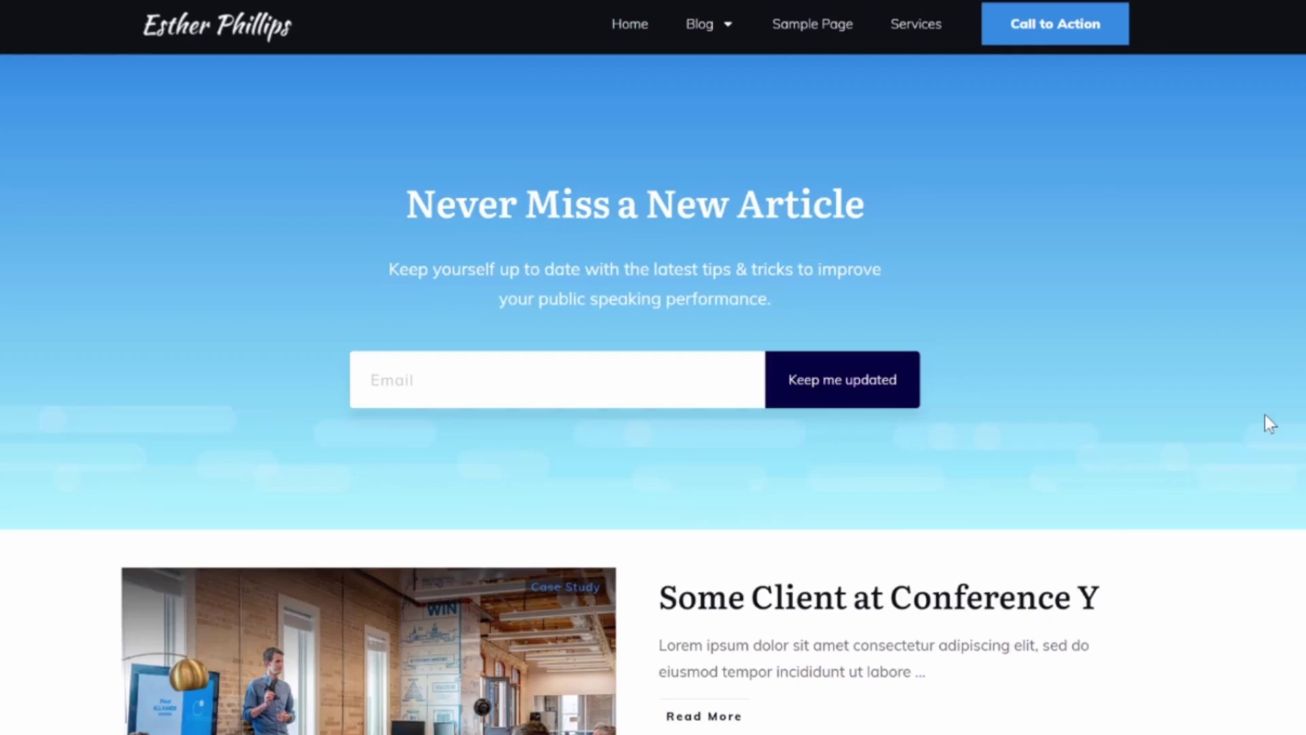
scroll(1264, 415, "down", 15)
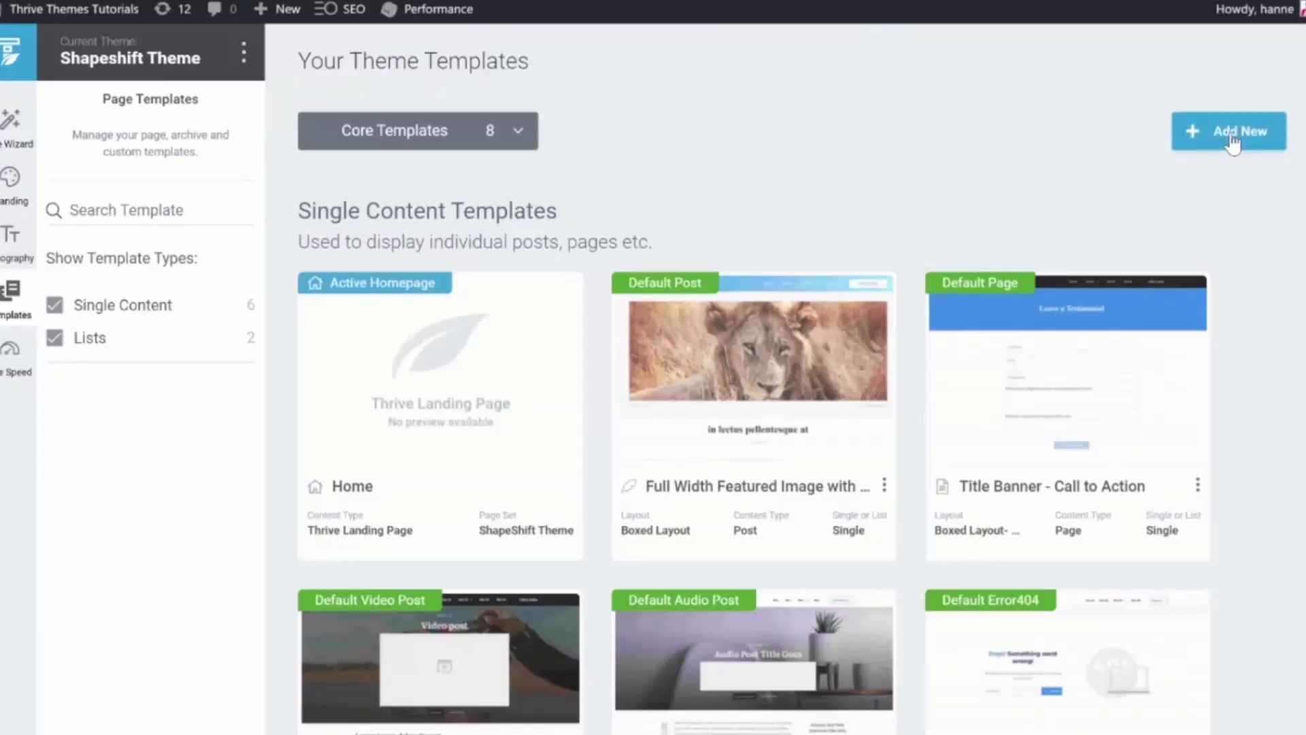
Create a 'Category Page' Archives list template from Grid Layout With Sidebar, and set all headings to Lato.
left_click(1247, 131)
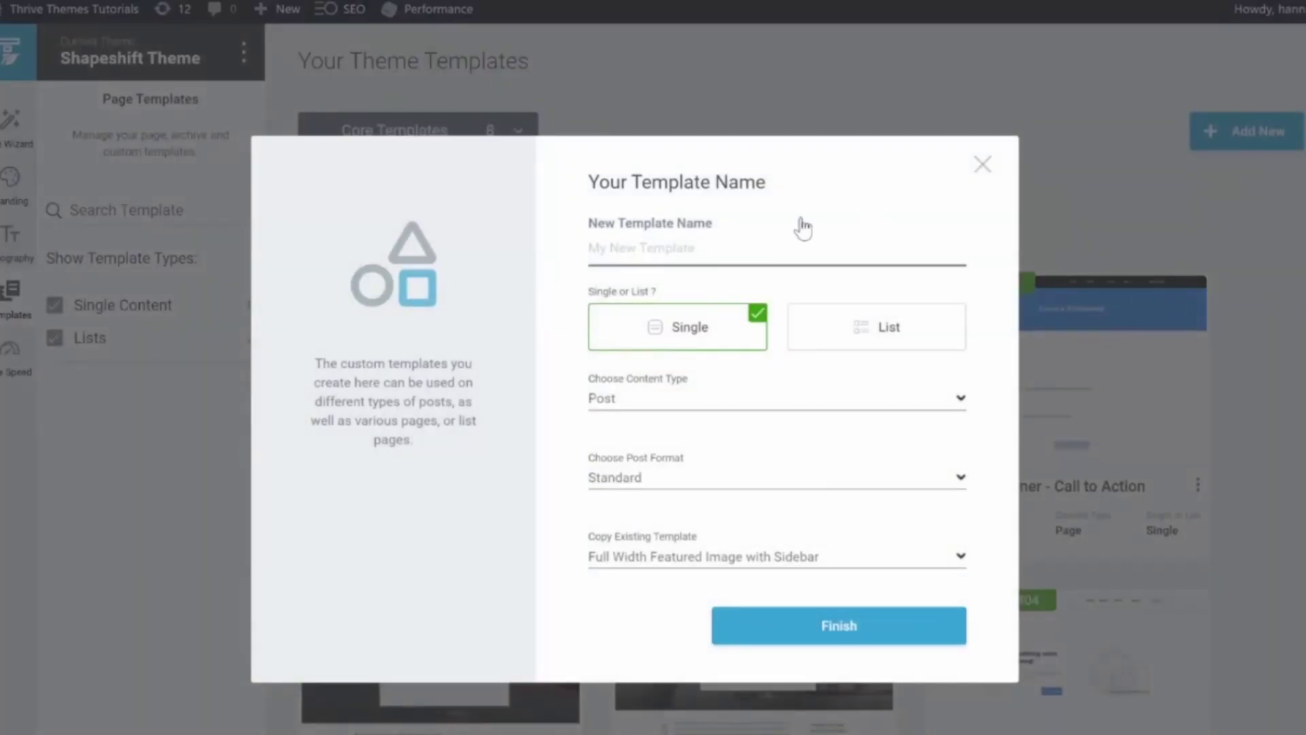
left_click(723, 252)
type("Category Page")
left_click(789, 343)
left_click(776, 404)
left_click(749, 469)
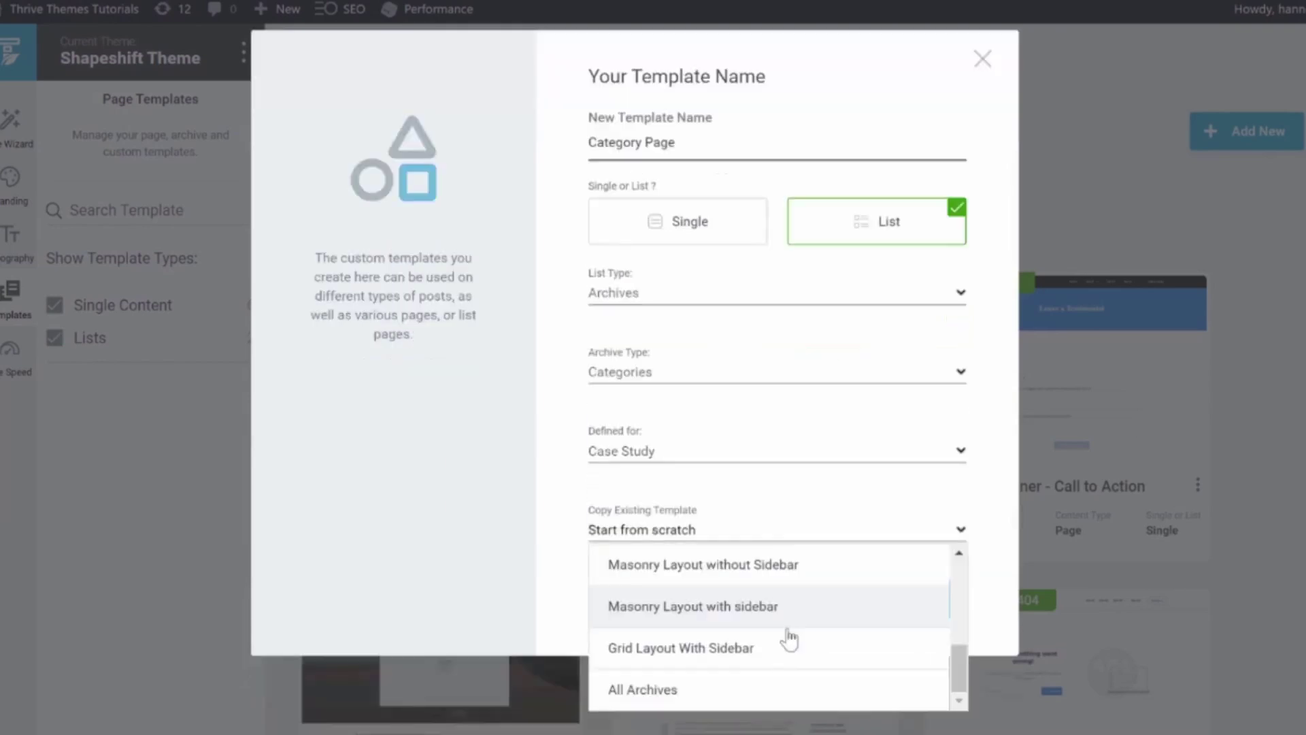
left_click(754, 647)
left_click(837, 598)
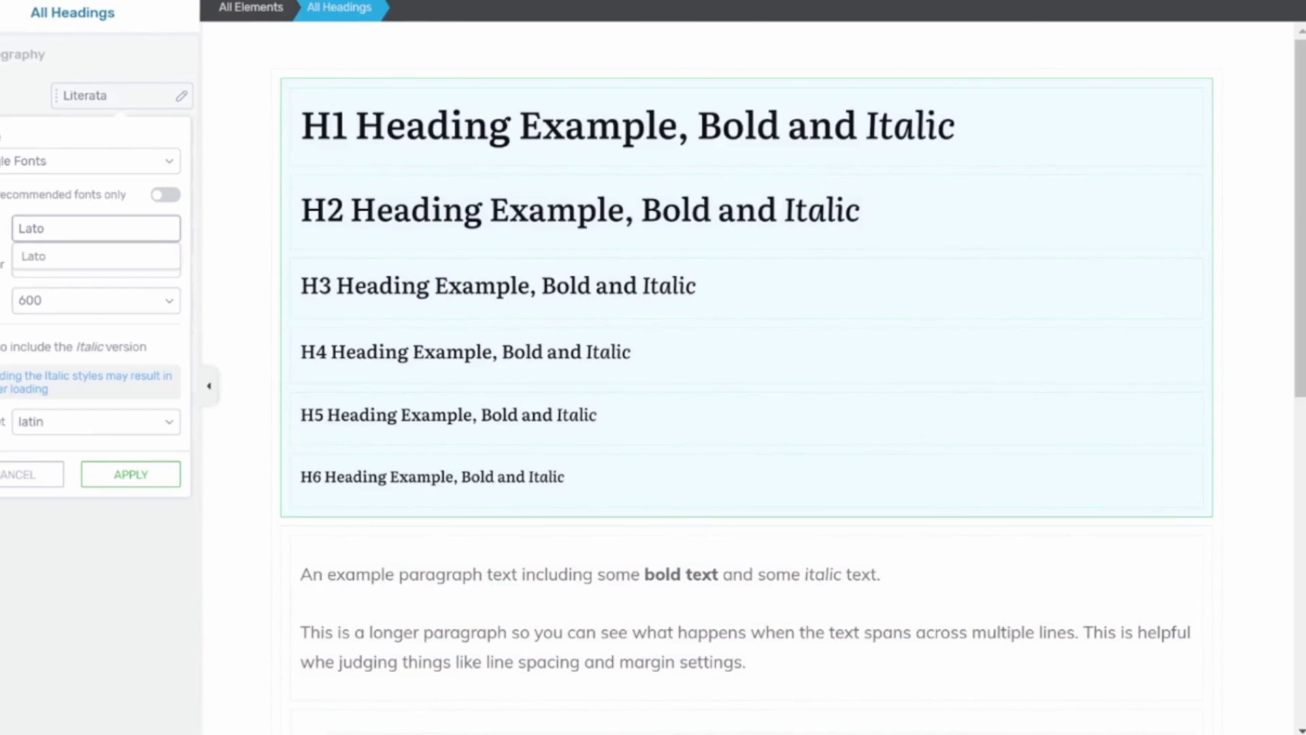
left_click(39, 266)
left_click(130, 474)
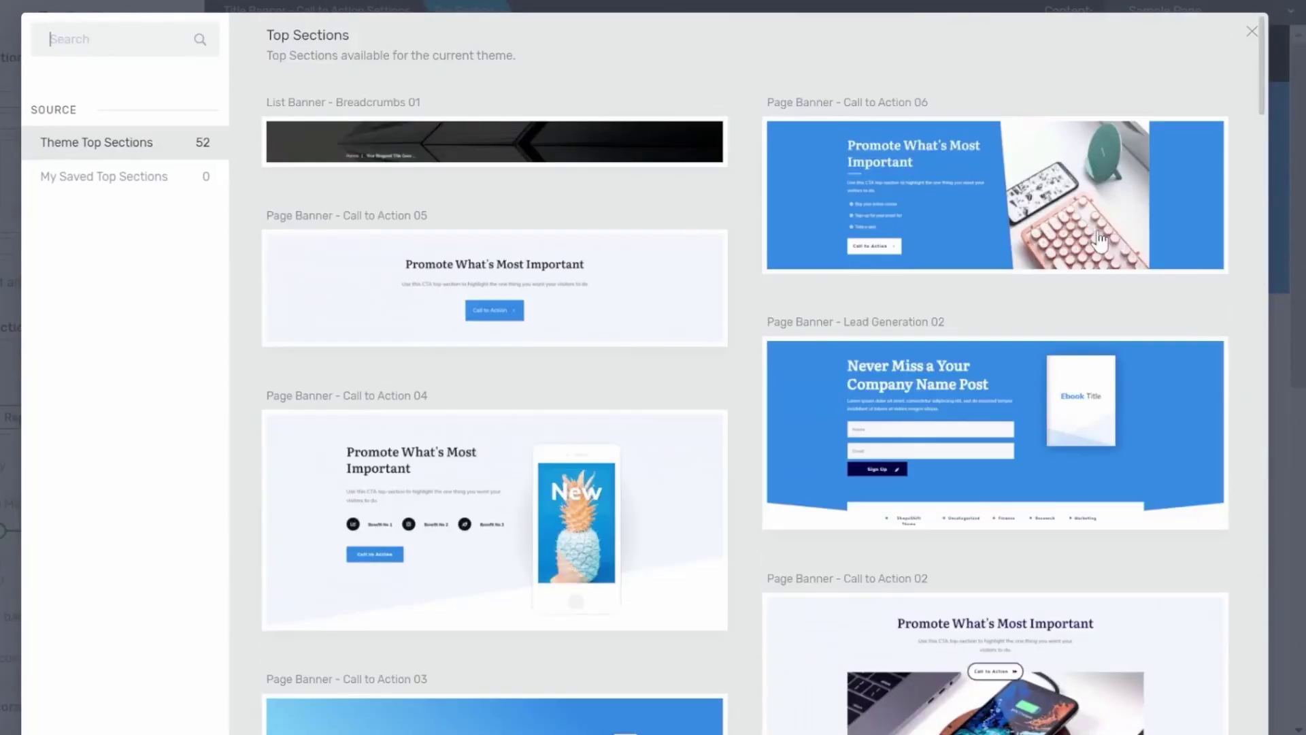
Insert the Call to Action 06 banner with a navy background and lower the image box height.
left_click(1100, 240)
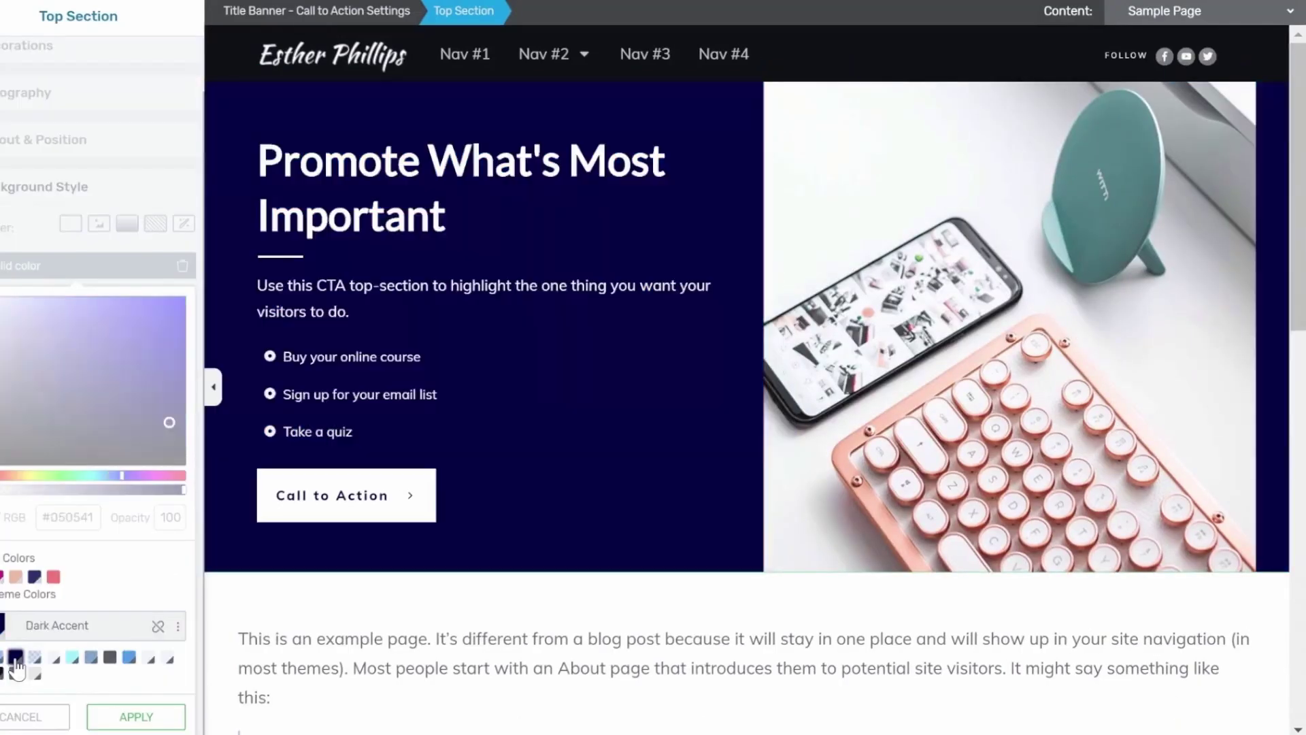
left_click(136, 717)
left_click(23, 196)
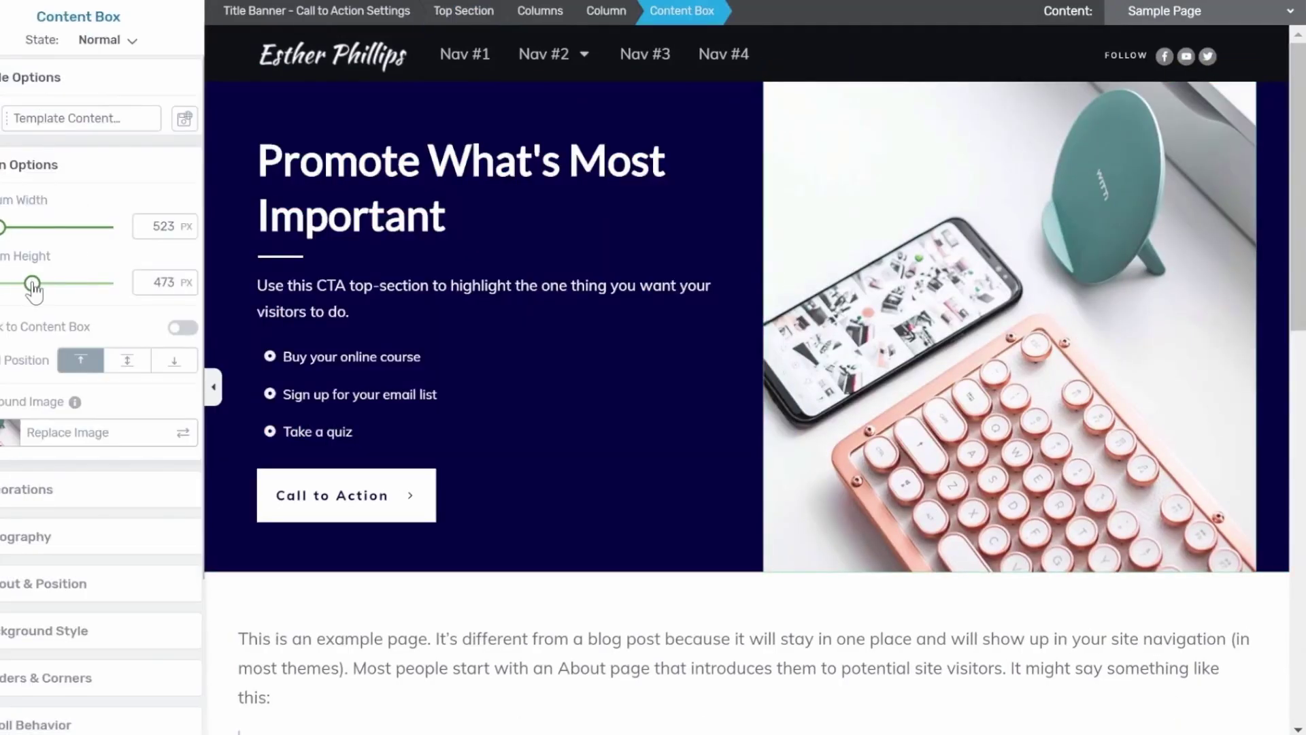
left_click(8, 286)
Set the image's max width to 300, round it into a circle, and move the button above the text.
left_click(44, 583)
scroll(51, 505, "down", 2)
left_click(133, 504)
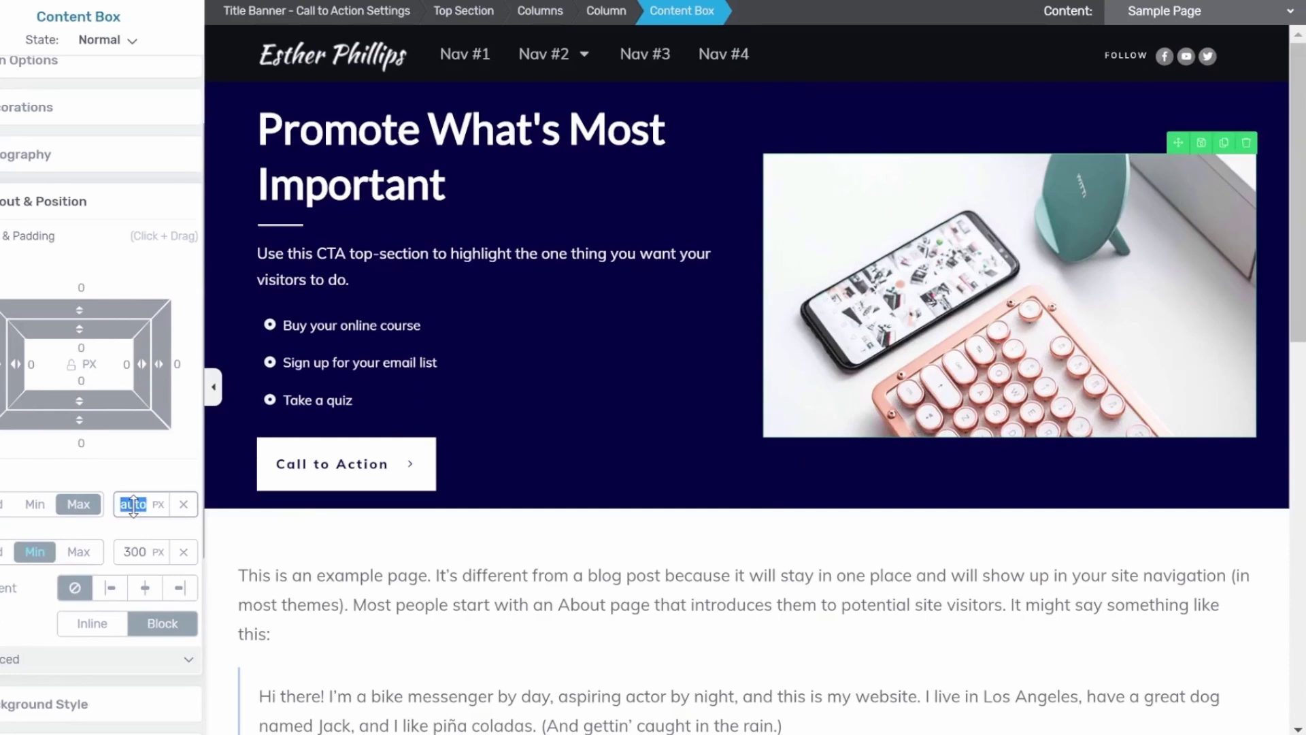
type("300")
left_click(46, 399)
left_click_drag(181, 541, 210, 271)
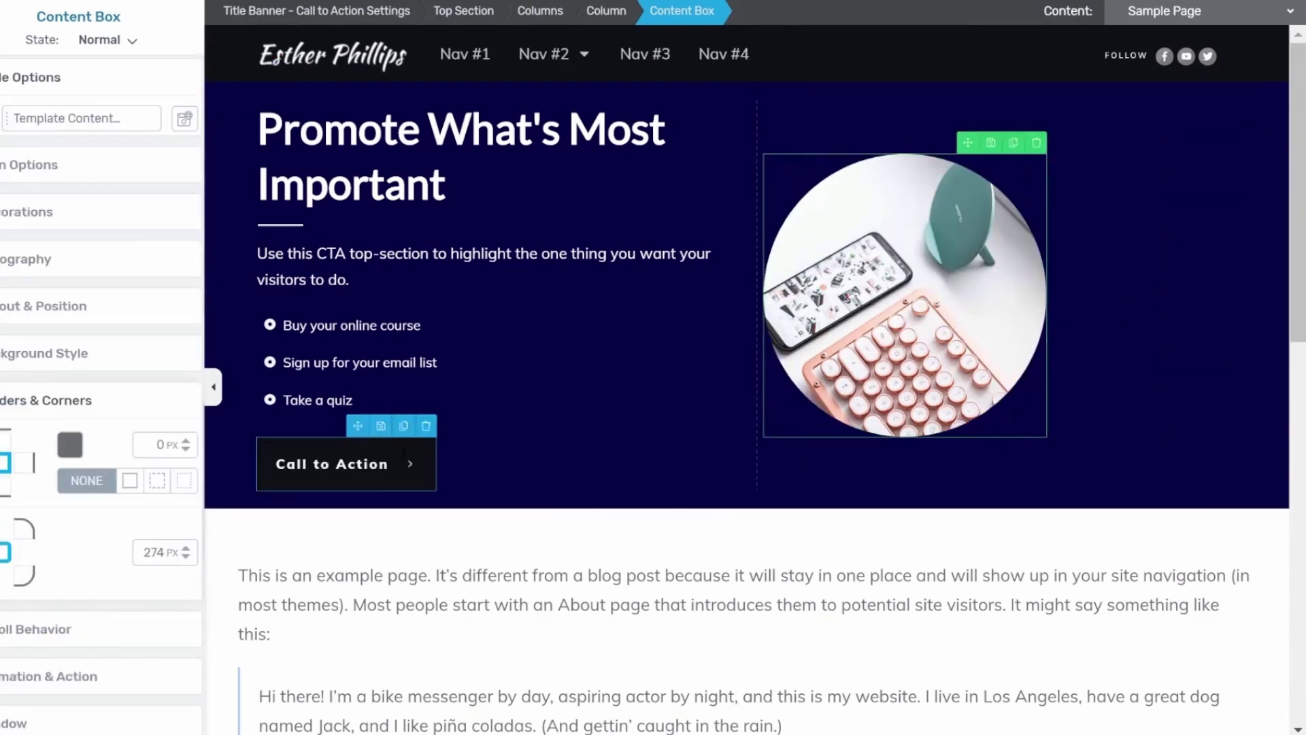